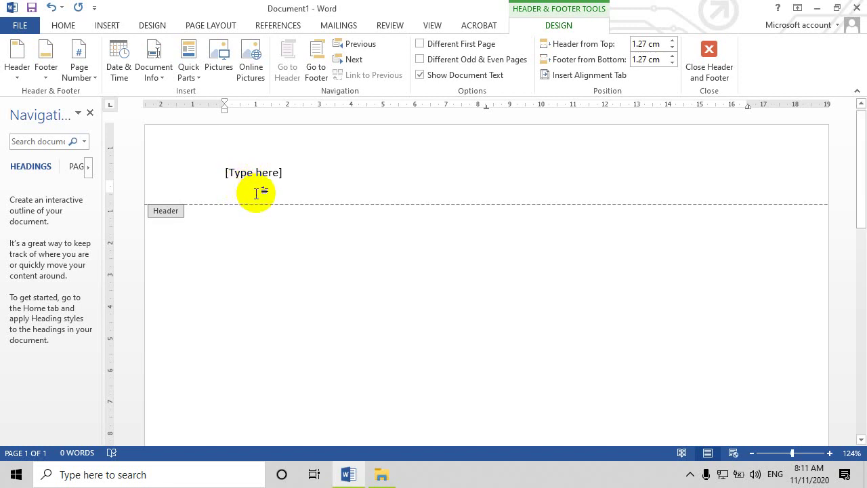
- Type the header lines 'ĐẠI HỌC QUỐC GIA HÀ NỘI' and 'ĐẠI HỌC XÃ HỘI VÀ NHÂN VĂN', then select both
click(257, 193)
text(TRƯƠN)
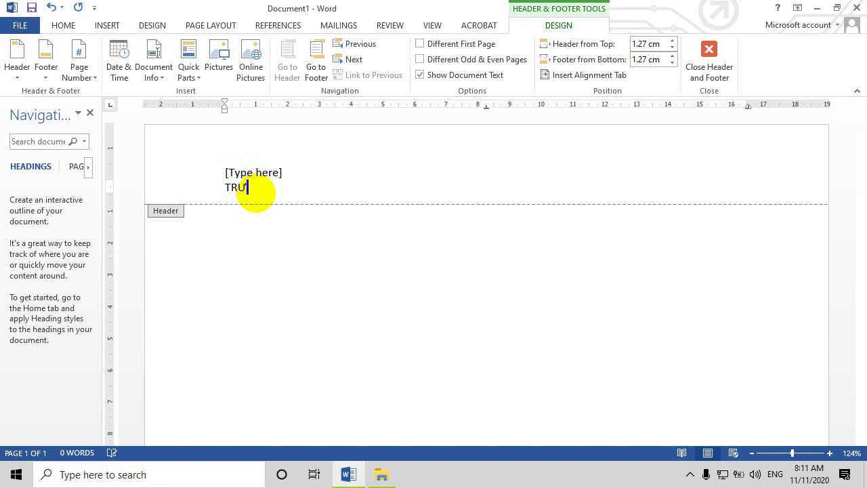
key(BackSpace)
key(BackSpace)
key(BackSpace)
key(BackSpace)
key(BackSpace)
text(PO)
key(BackSpace)
key(BackSpace)
text(A)
text(HO)
text( Q)
text(O)
text(C GIA)
text(HA)
text(NO)
text(J)
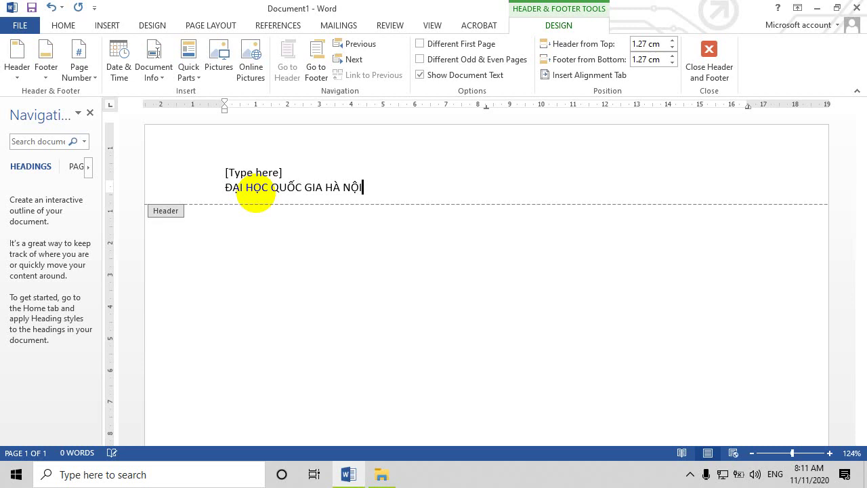
key(Return)
text(AIHO)
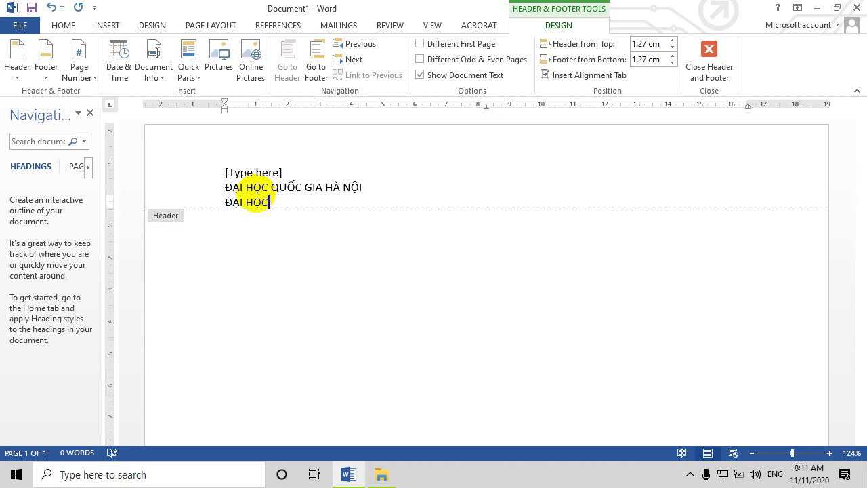
text(Ã)
text(ÔI)
text( VA)
text(NHÂN VĂN)
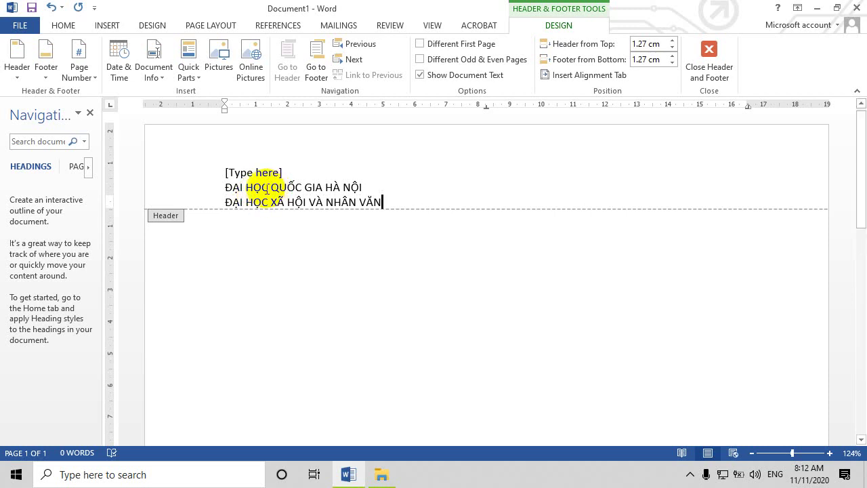
drag(227, 192, 357, 201)
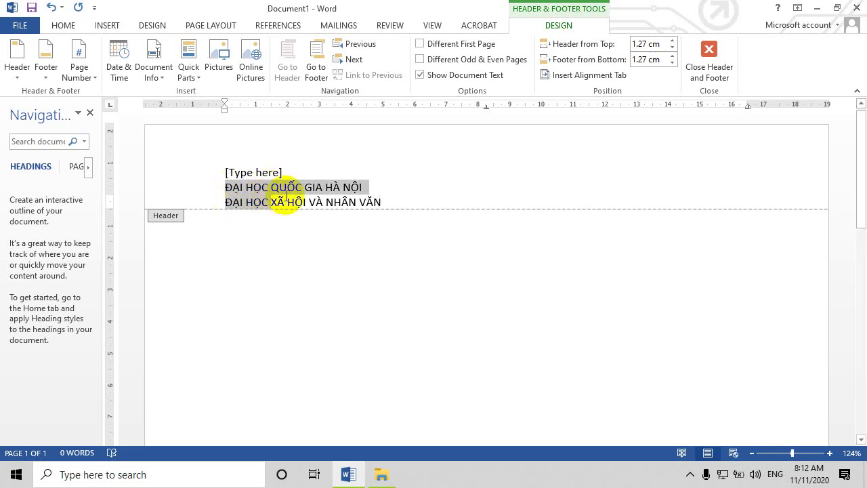
- Try centring the two header lines, then return them to left alignment and deselect
click(62, 27)
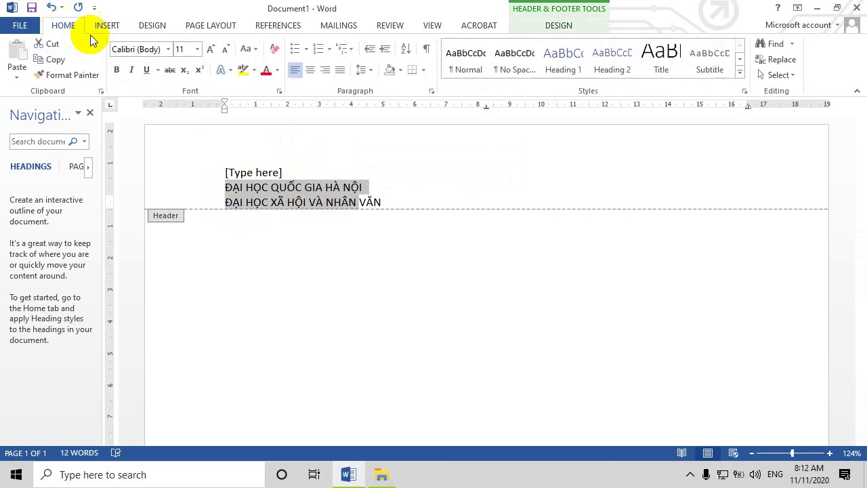
click(311, 69)
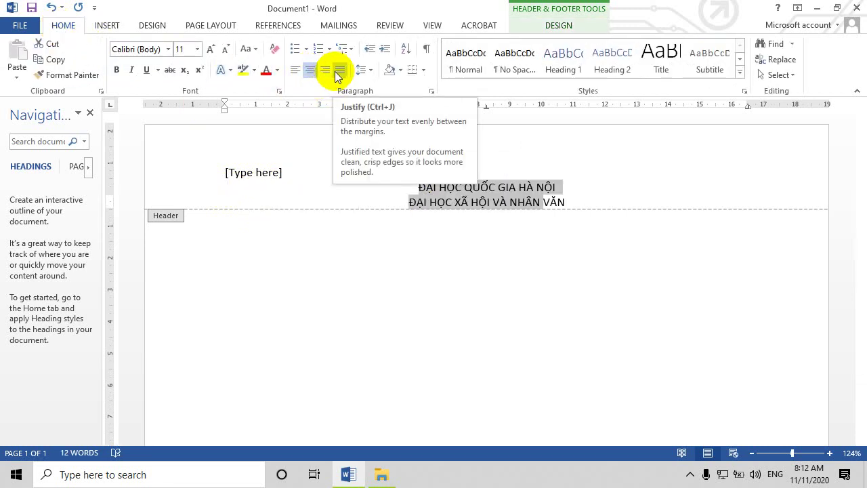
click(295, 72)
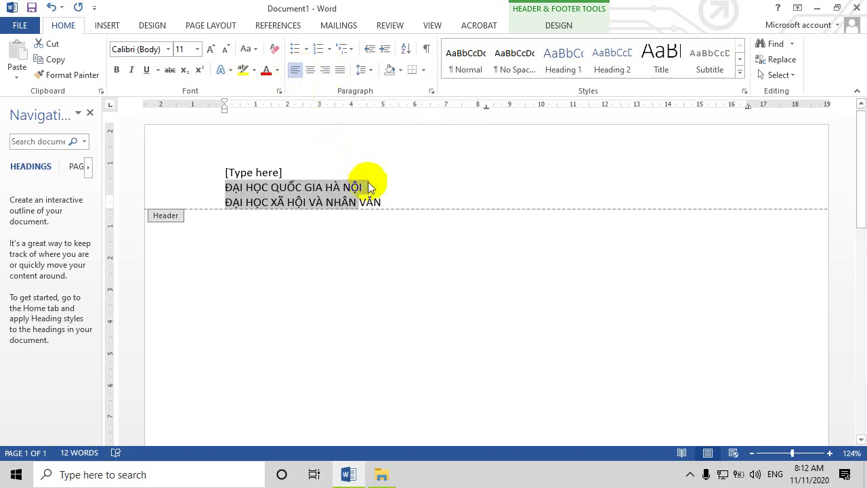
click(398, 193)
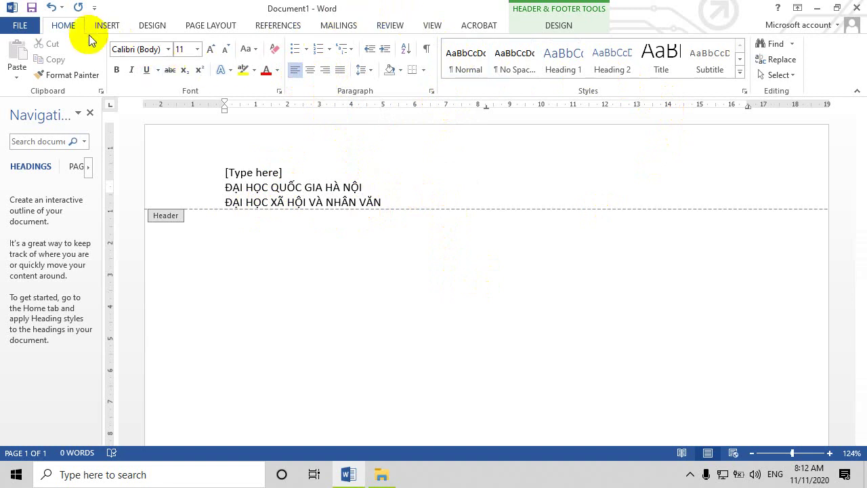
click(106, 26)
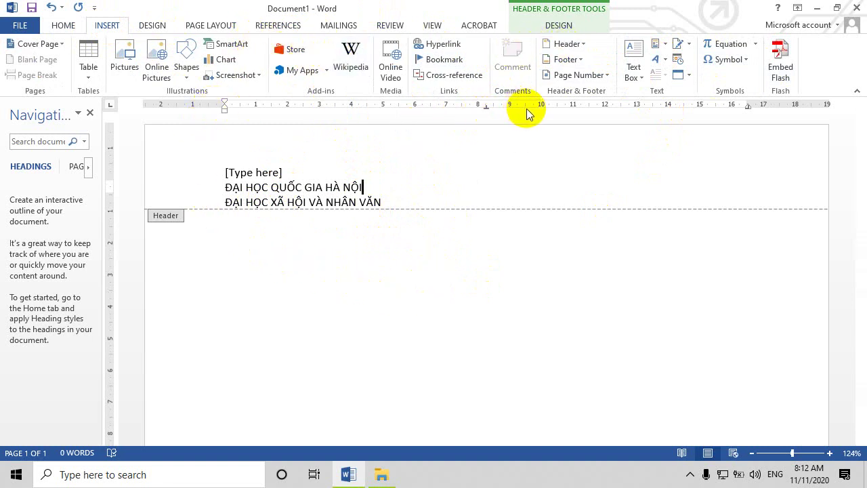
- Browse the header design gallery without choosing one, then close the Navigation pane
scroll(519, 196, down, 1)
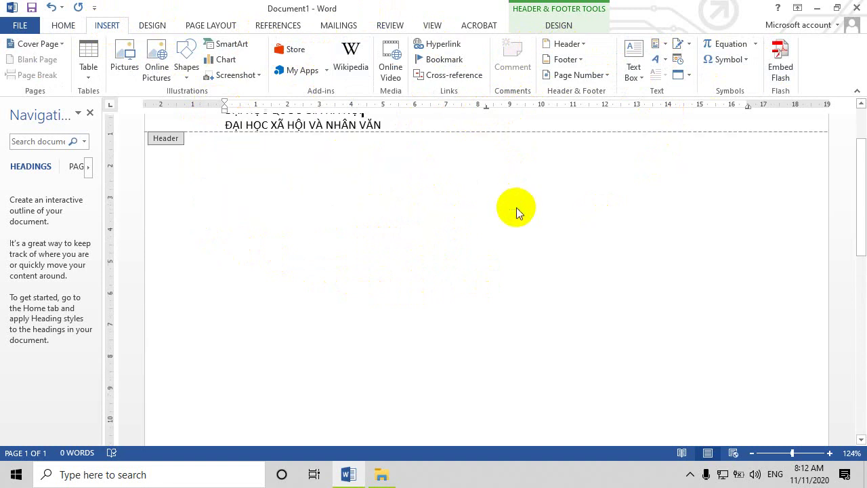
scroll(508, 216, down, 1)
scroll(493, 225, up, 2)
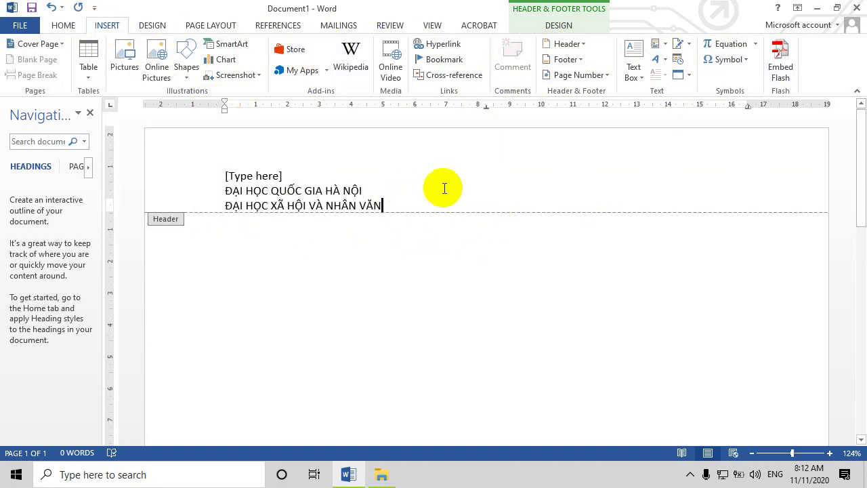
click(587, 44)
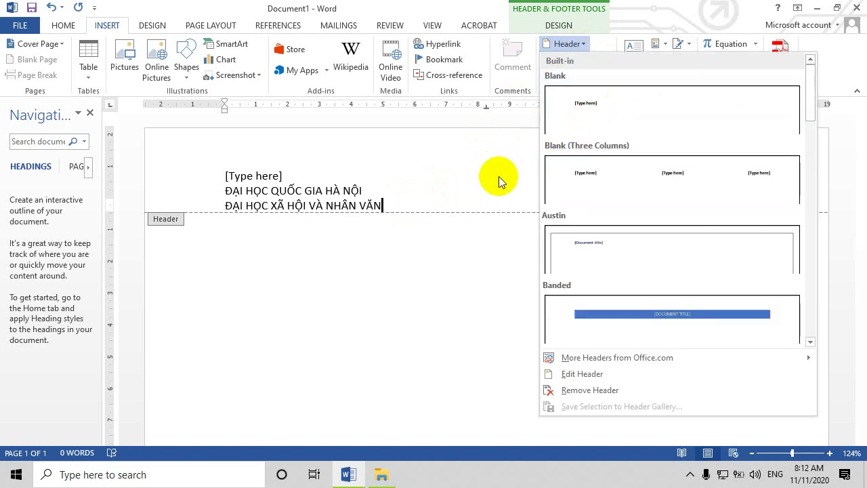
click(428, 294)
scroll(428, 294, down, 3)
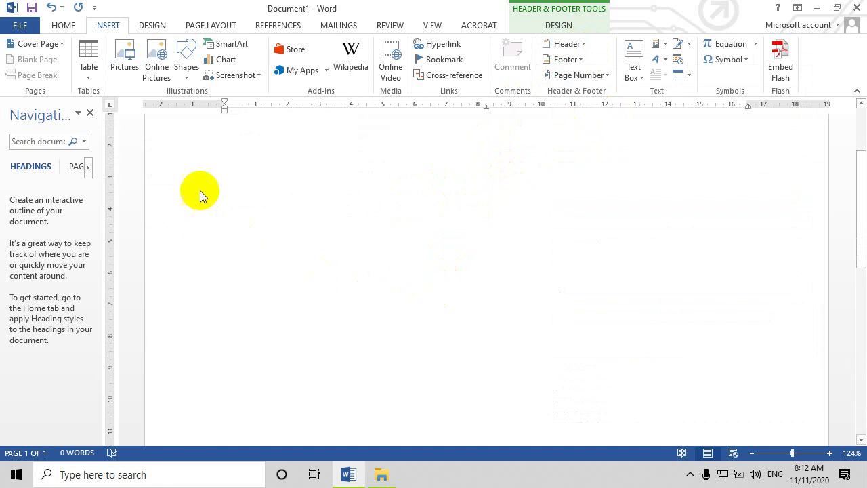
click(89, 113)
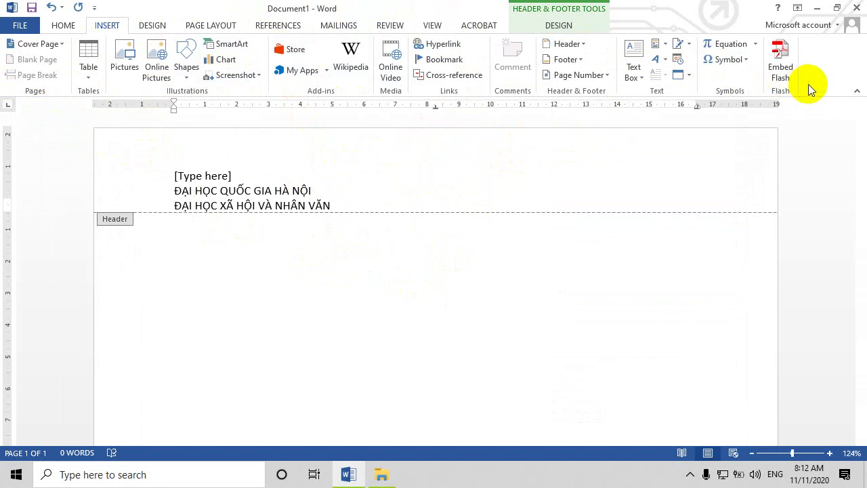
- Collapse the ribbon, then restore it to always show tabs and commands
click(857, 90)
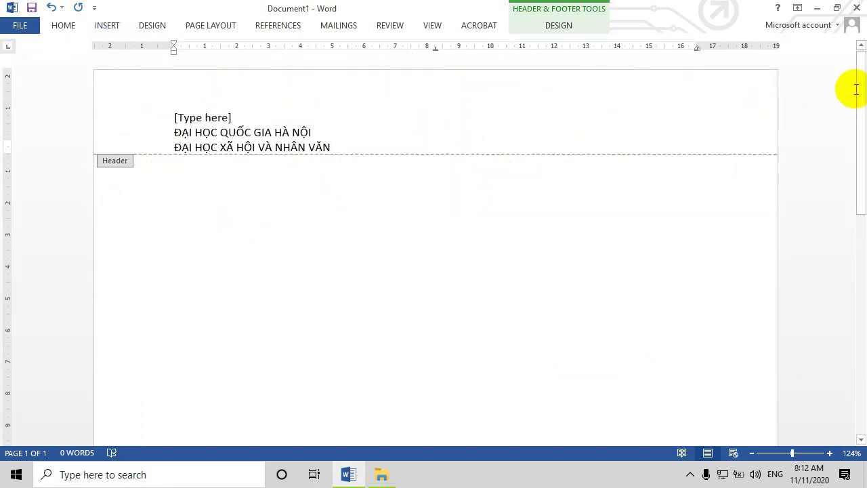
click(797, 8)
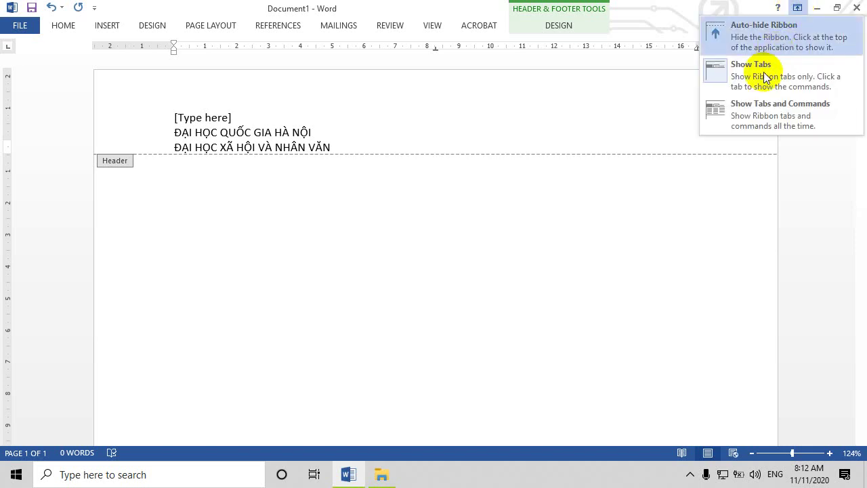
click(737, 117)
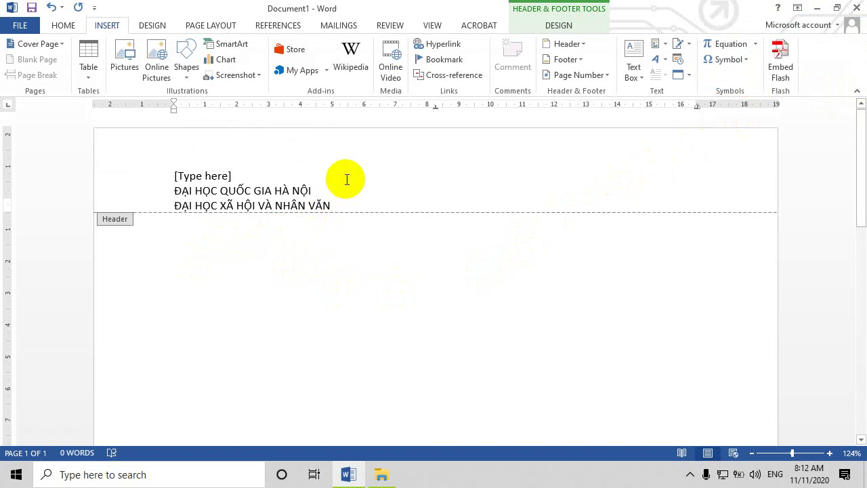
scroll(347, 275, down, 10)
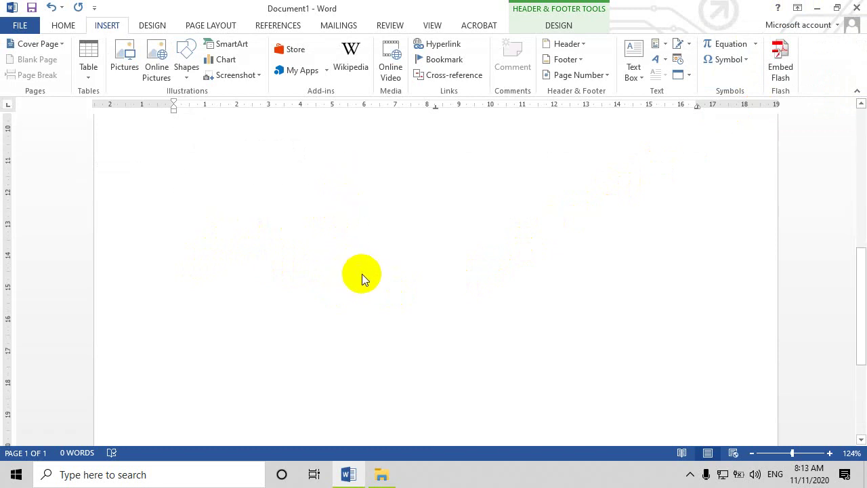
scroll(363, 273, down, 5)
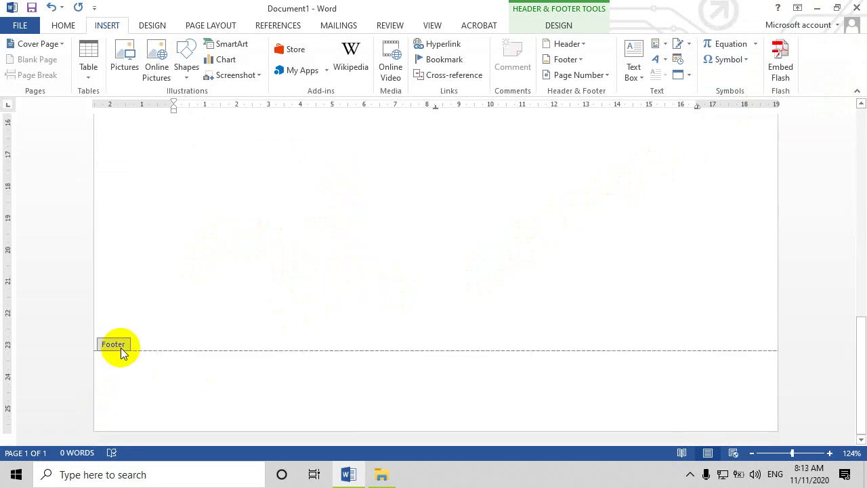
scroll(429, 234, up, 5)
scroll(467, 255, up, 5)
scroll(469, 256, up, 5)
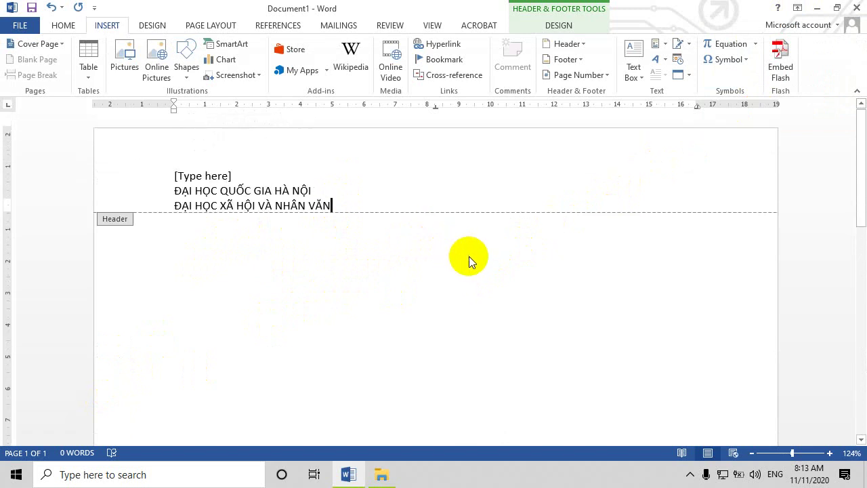
- Browse the built-in header designs, then apply Blank (Three Columns)
click(585, 45)
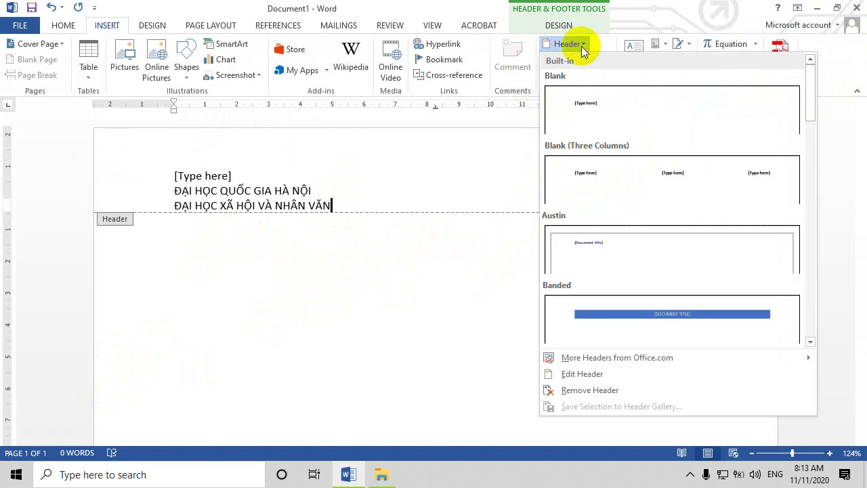
click(810, 342)
drag(809, 128, 811, 338)
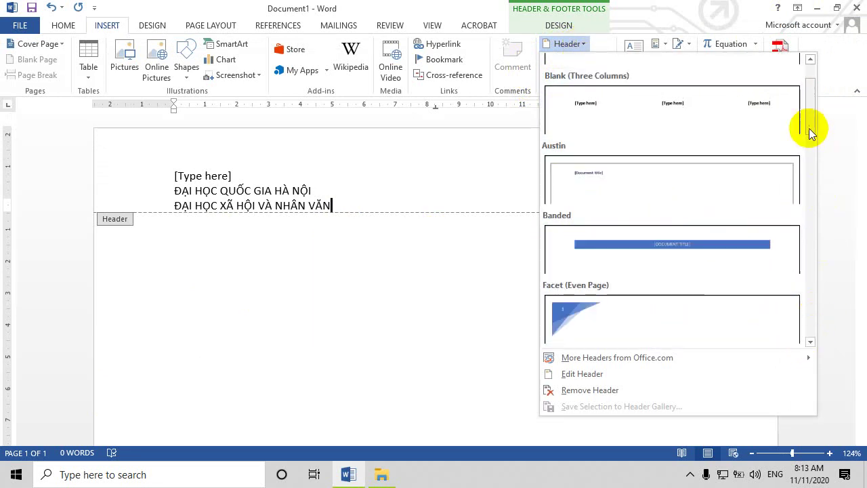
click(535, 331)
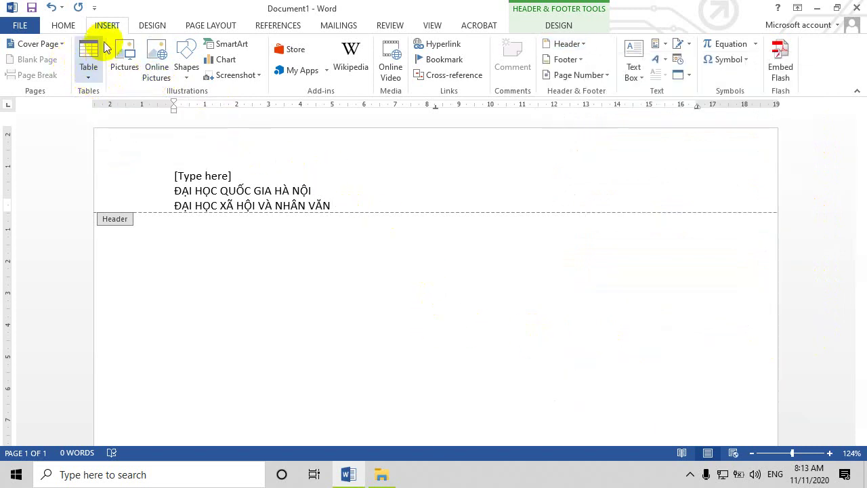
click(63, 25)
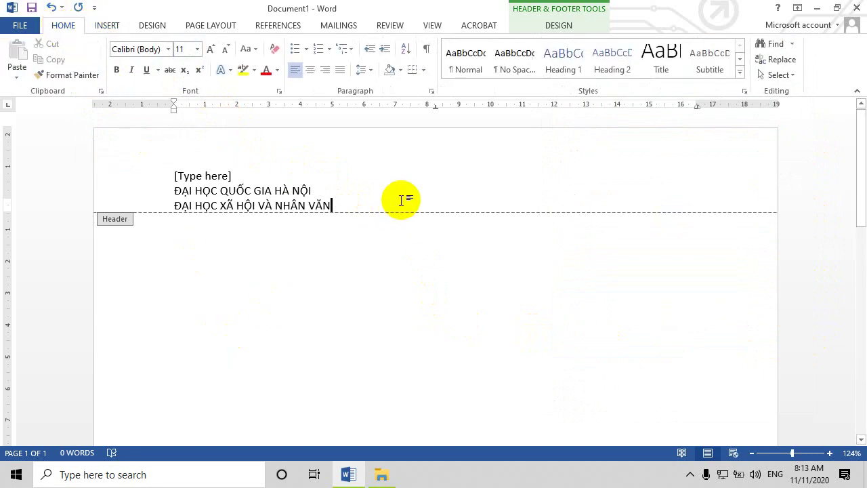
click(107, 25)
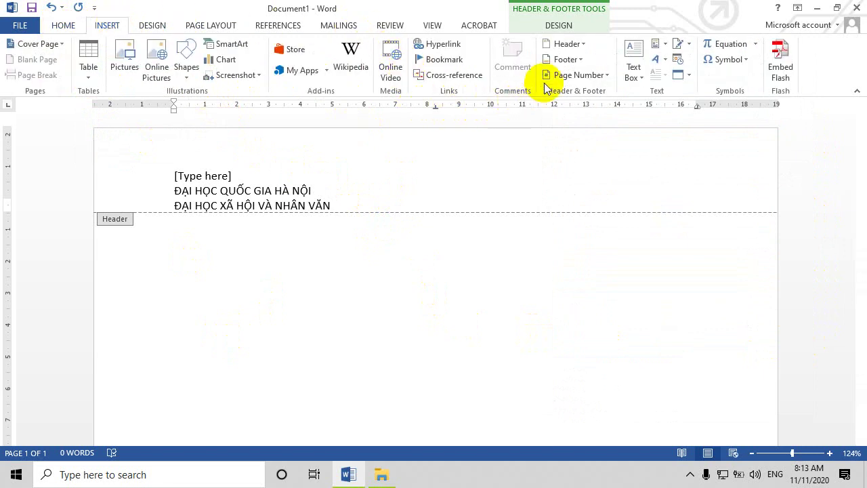
click(574, 46)
click(590, 174)
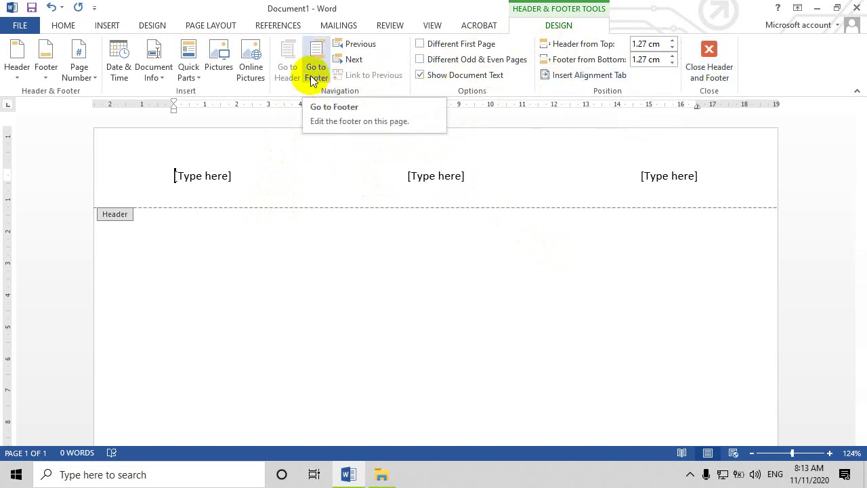
- Switch to the Blank header, replace its placeholder with the two university lines, and close header editing
click(17, 61)
click(46, 140)
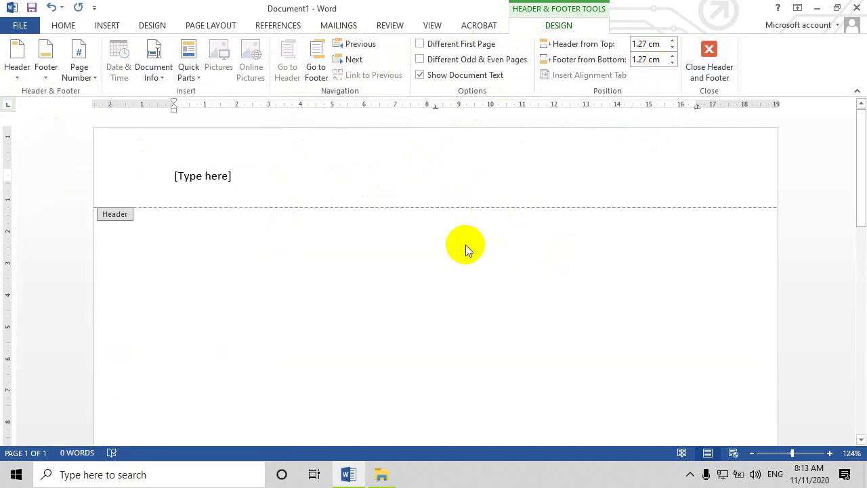
click(233, 175)
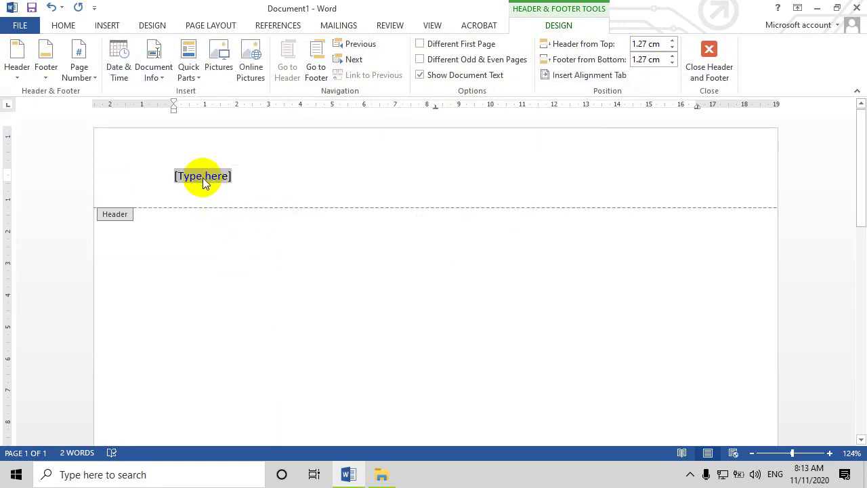
key(Delete)
text(ĐA)
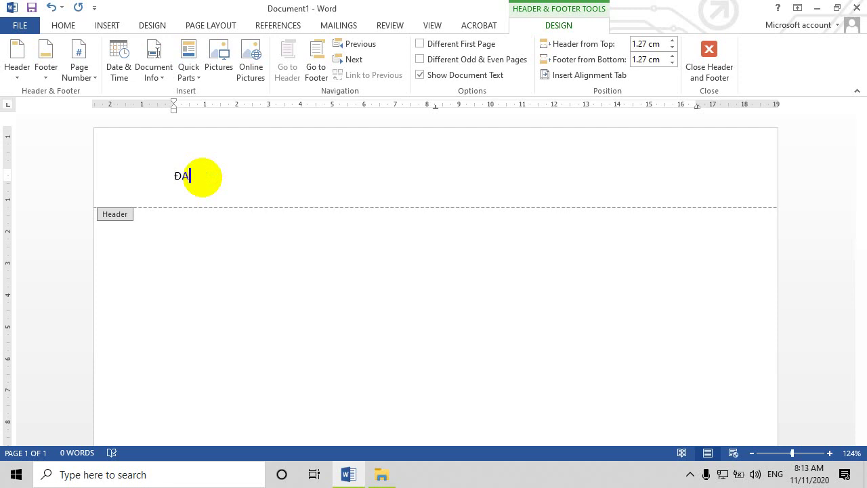
text(HOC)
text(Ô)
text( GIA HÀ)
text( NỘI)
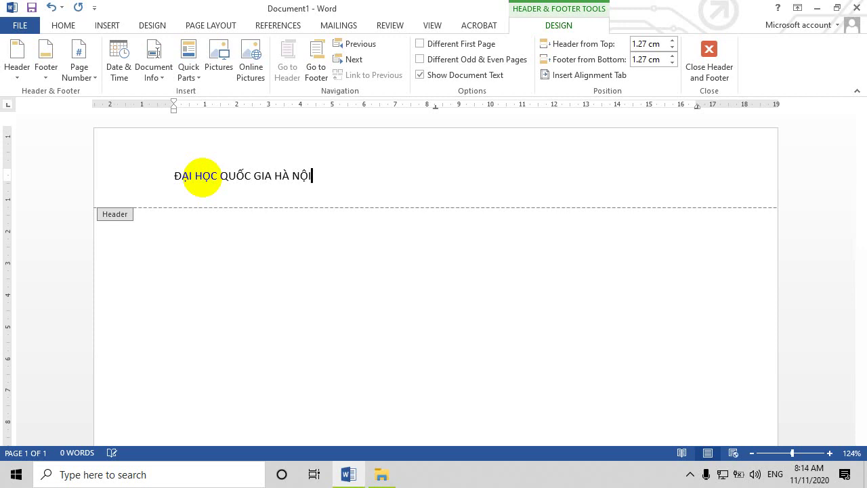
key(Return)
text(ĐẠI HỌC)
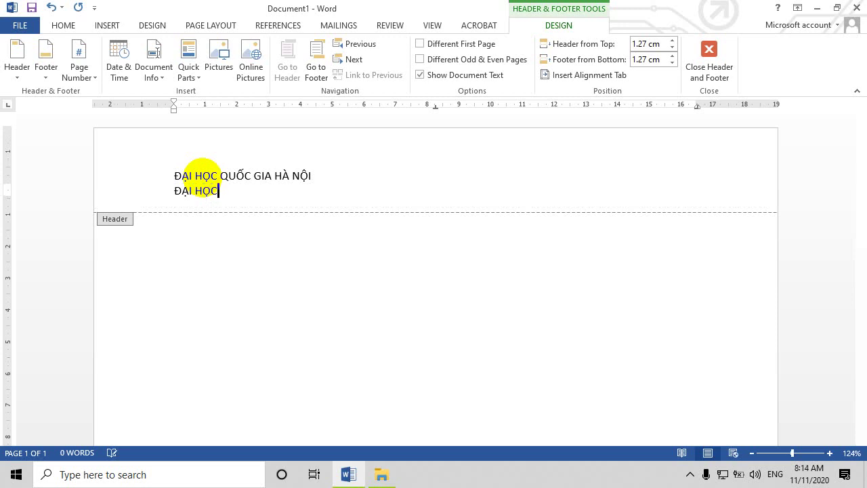
text(XÃ HỘI )
text(VÀ NHÂN VĂN)
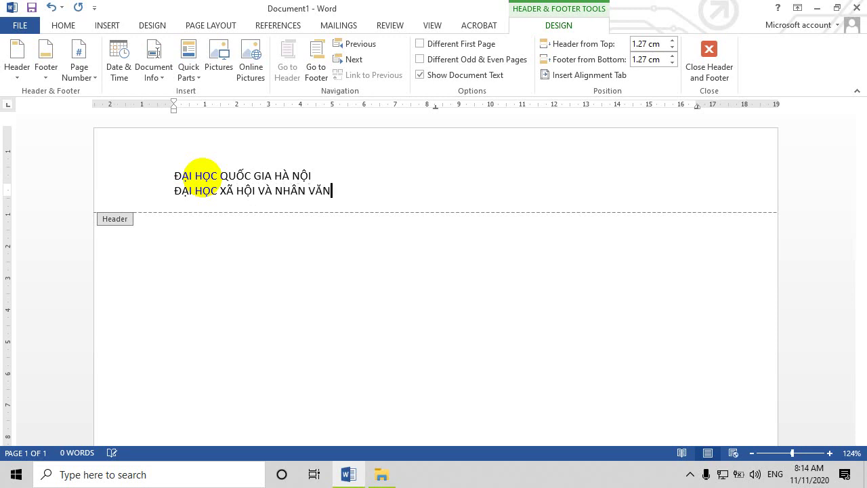
click(708, 53)
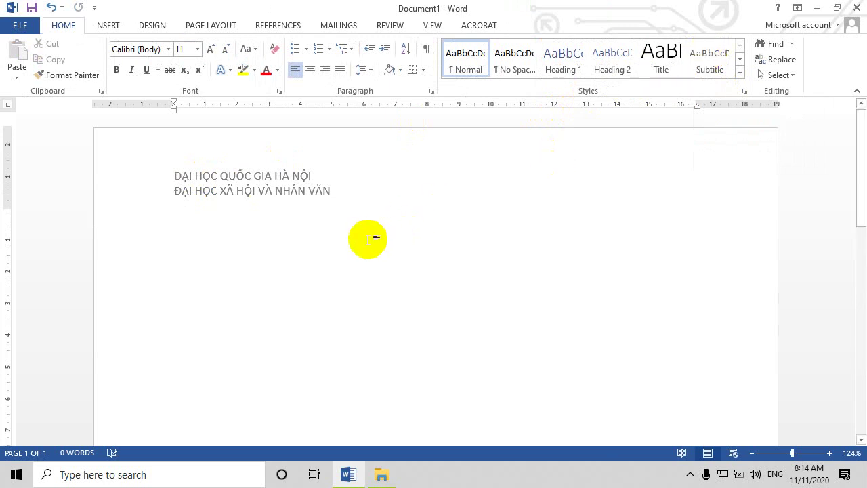
- Try the Blank header design, undo it to keep the two university lines, and start saving
scroll(376, 236, down, 5)
scroll(359, 248, down, 5)
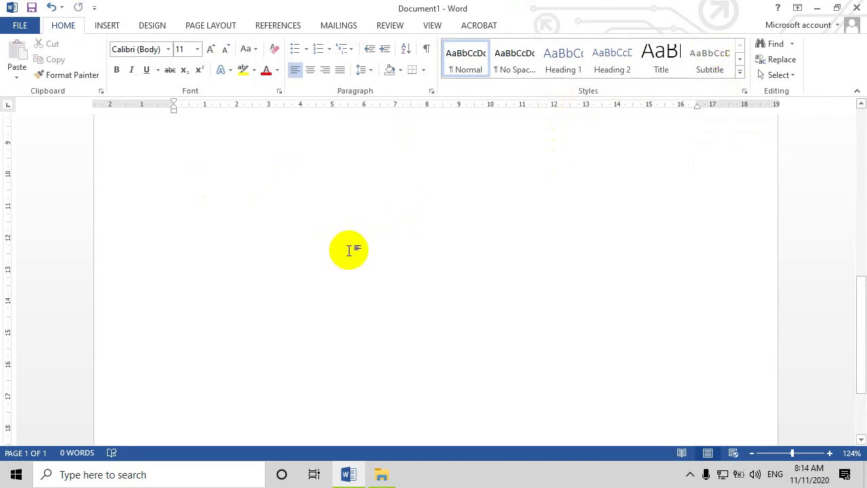
scroll(349, 247, up, 5)
scroll(350, 238, up, 5)
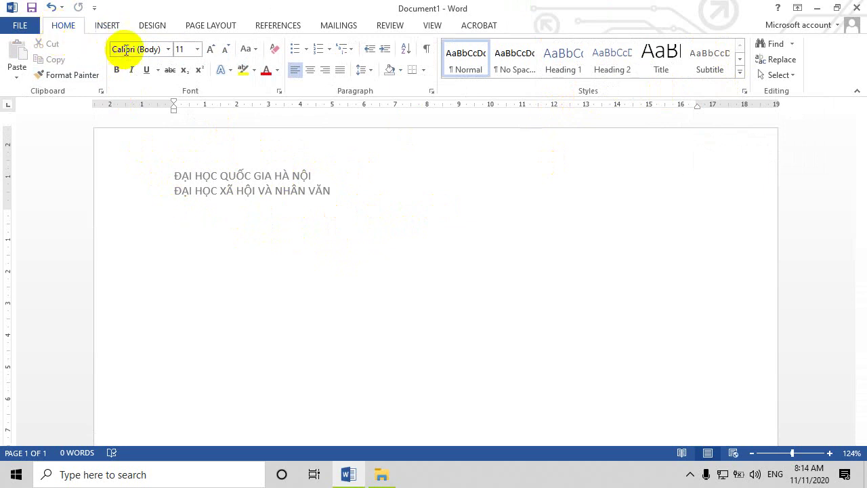
click(105, 27)
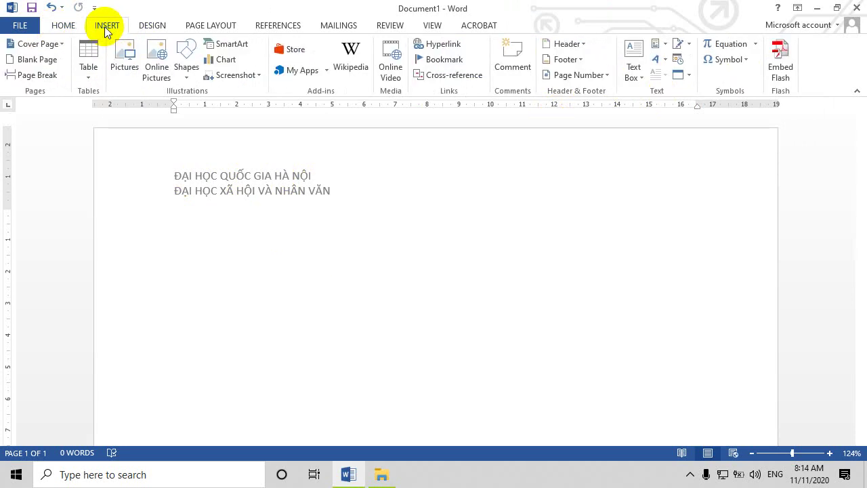
click(574, 45)
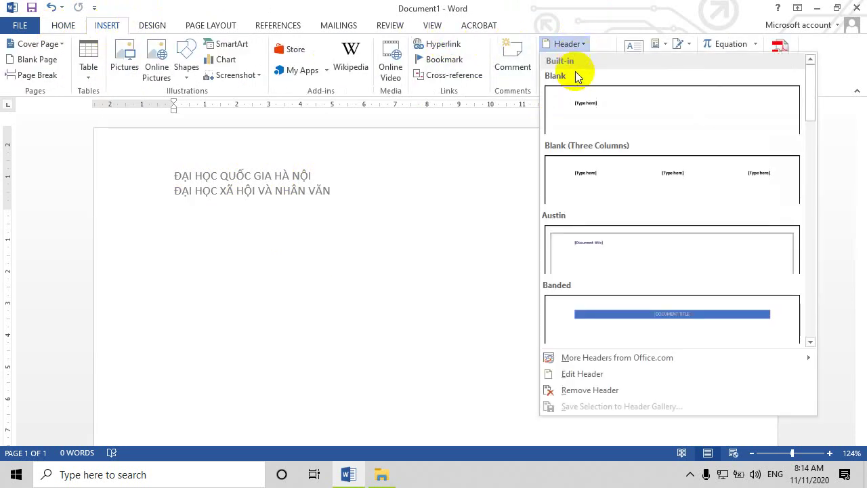
click(575, 114)
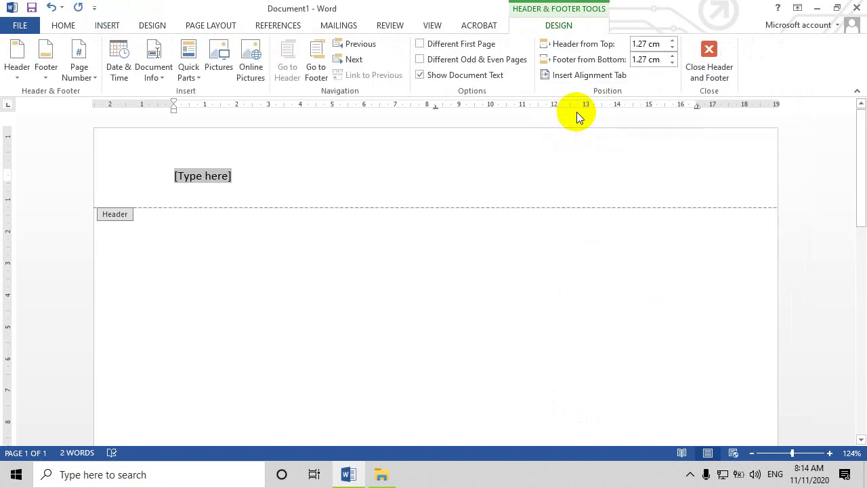
text(ĐẠI HỌC QUỐC GIA HÀ NỘI ĐẠI HỌC XÃ HỘI VÀ NHÂN VĂN)
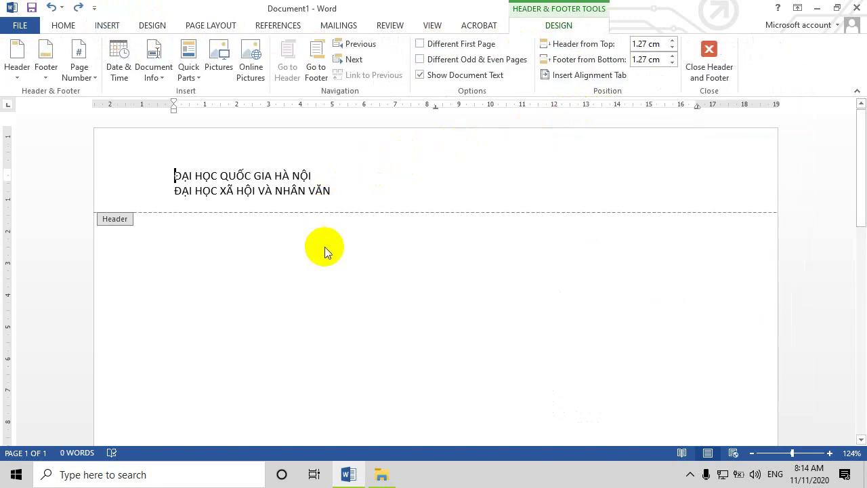
key(ctrl+s)
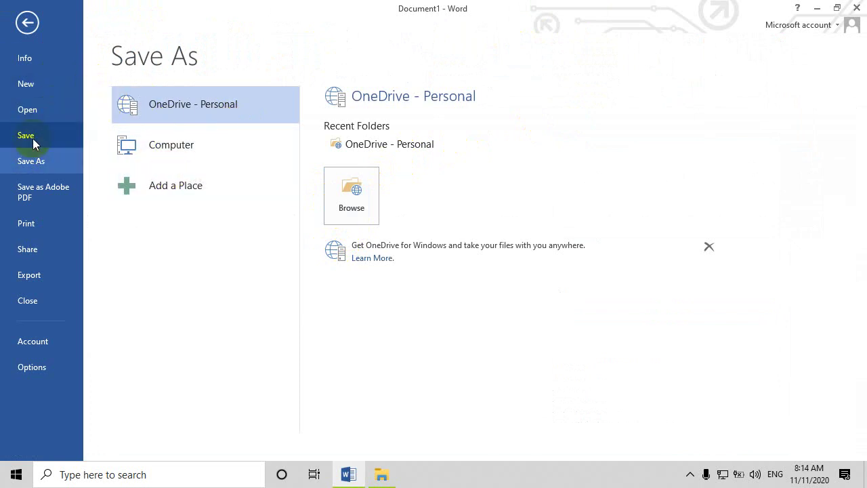
- Save Doc1 to a recent folder on this computer, then return to the end of the header text
click(184, 148)
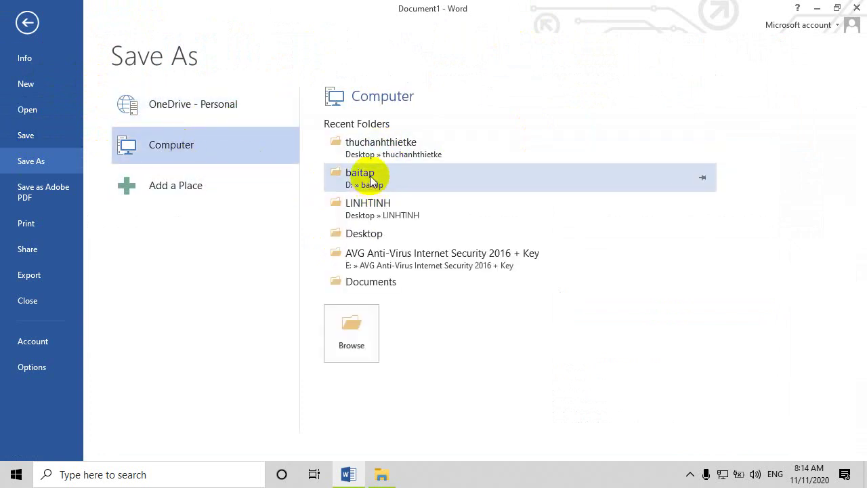
click(369, 234)
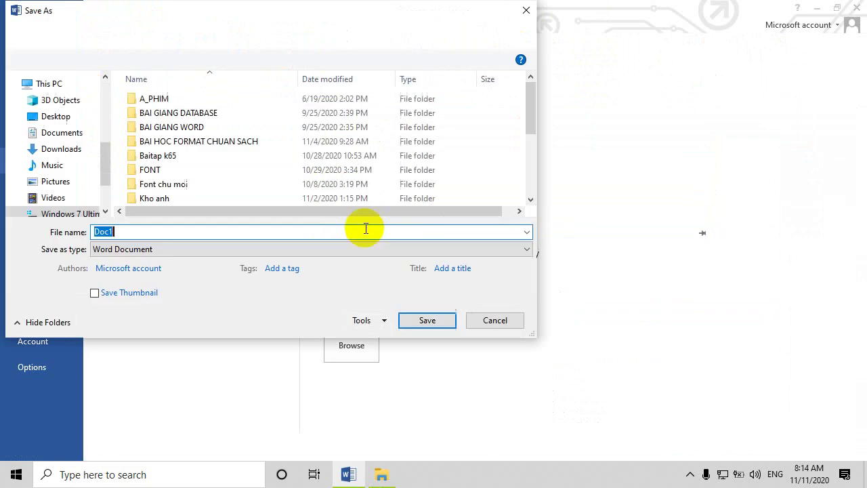
click(414, 318)
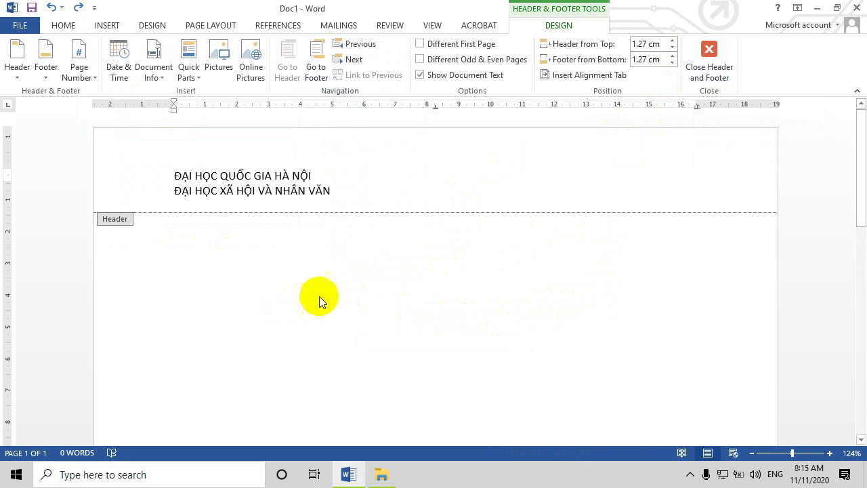
click(362, 188)
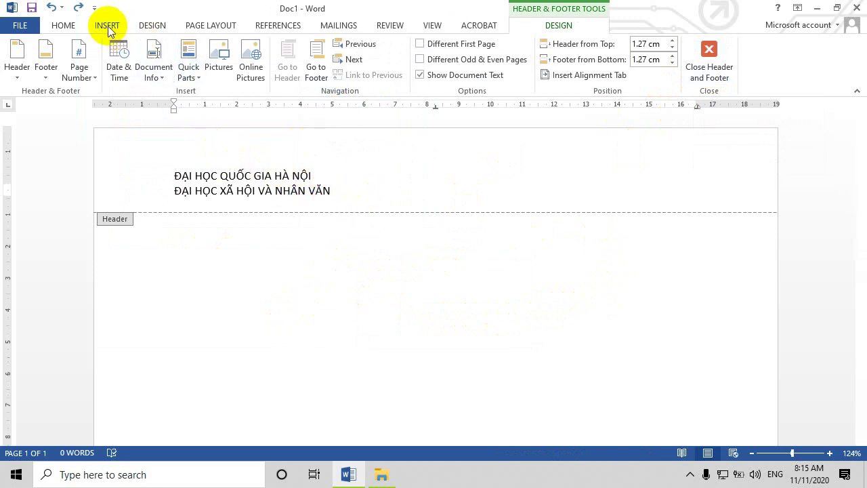
- Draw a straight line beneath the second header line and trim it to 3.86 cm wide
click(107, 25)
click(187, 65)
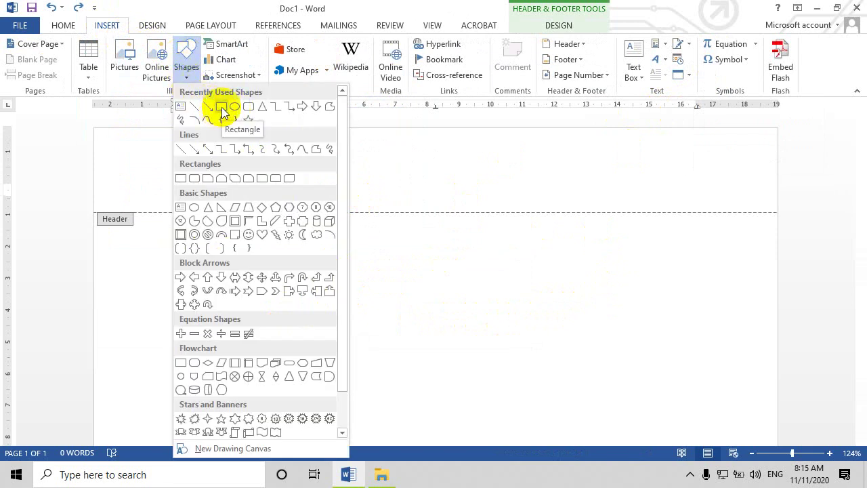
click(181, 149)
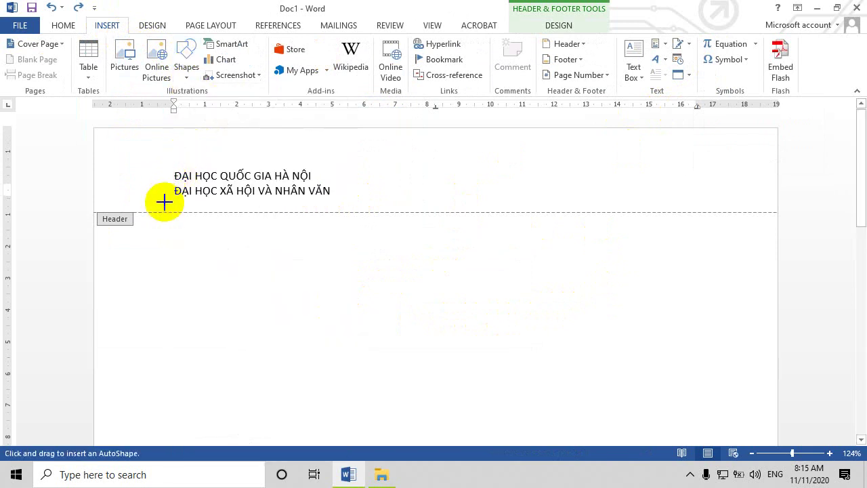
drag(158, 202, 359, 201)
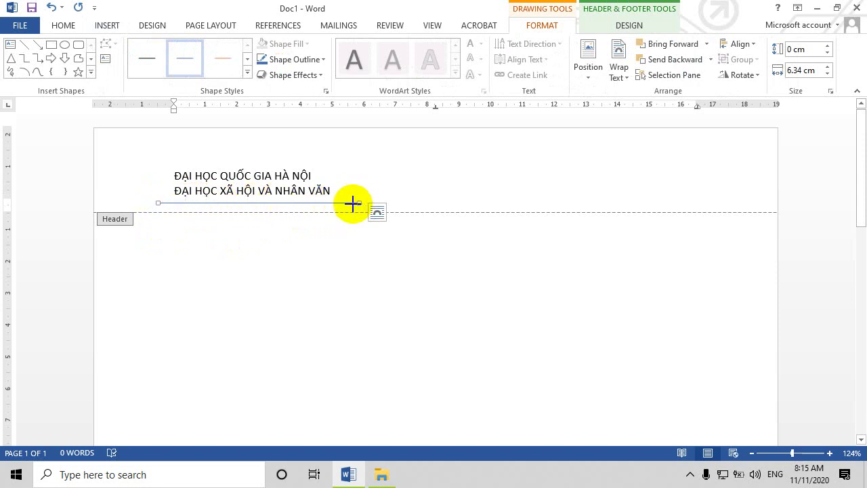
drag(353, 203, 325, 201)
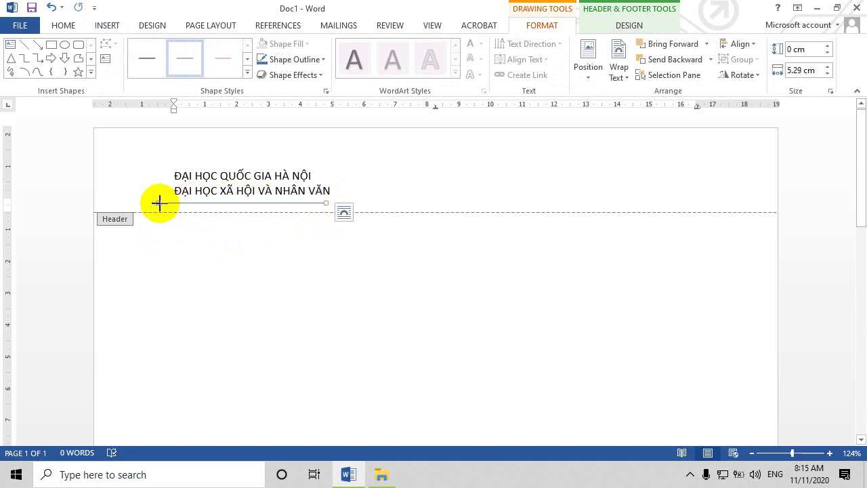
drag(159, 202, 190, 203)
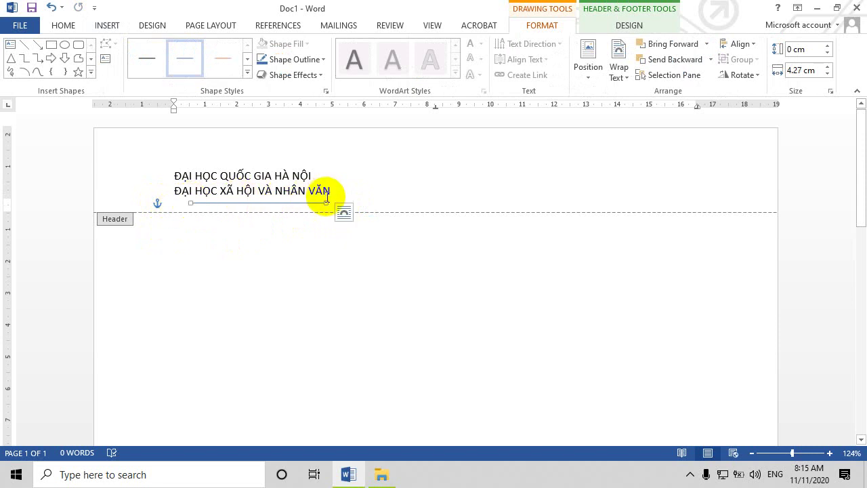
drag(326, 202, 313, 202)
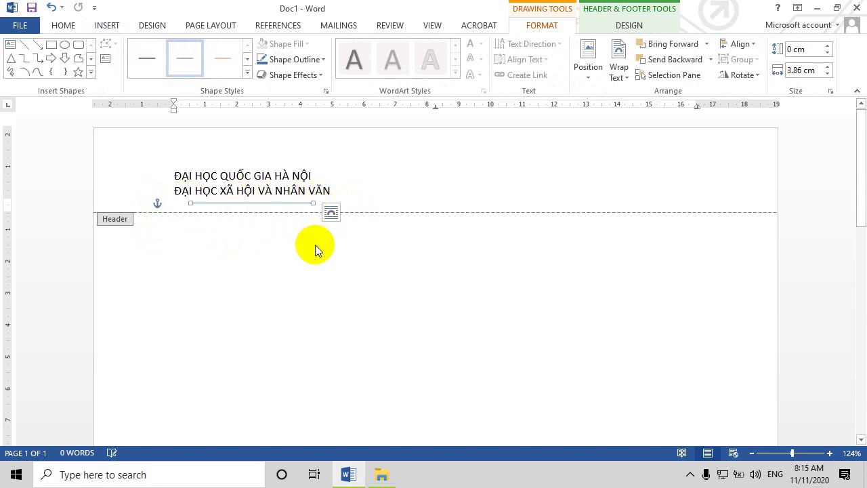
click(50, 45)
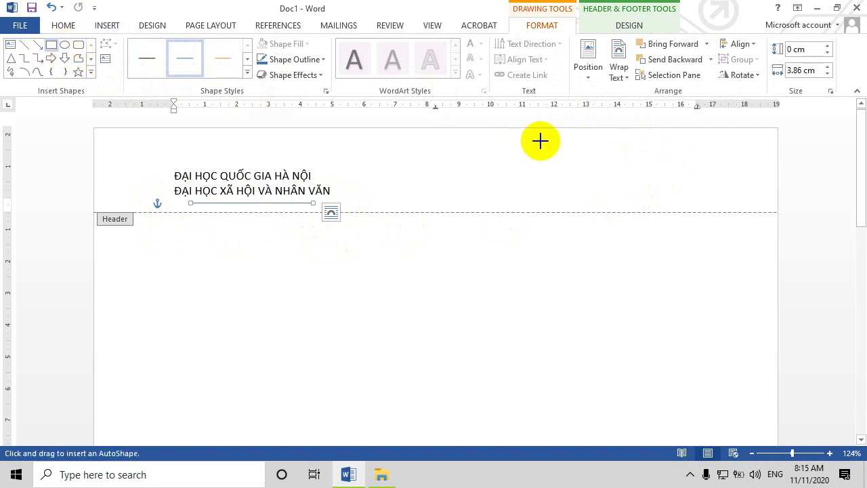
- Replace a misplaced rectangle with one spanning the header edge to edge, 2.69 × 21.58 cm
drag(604, 137, 771, 202)
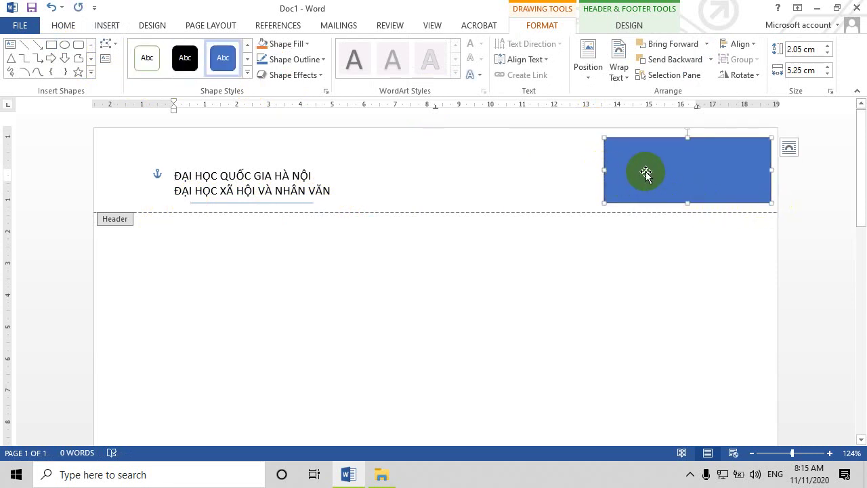
key(Delete)
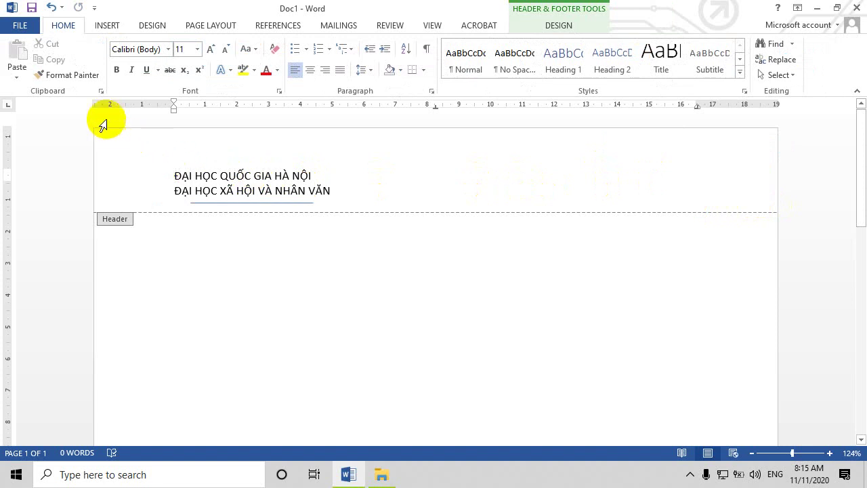
click(110, 27)
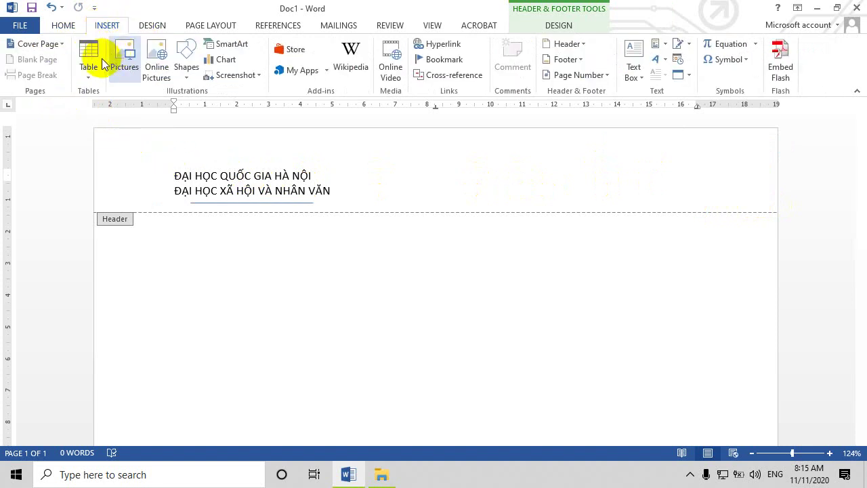
click(185, 56)
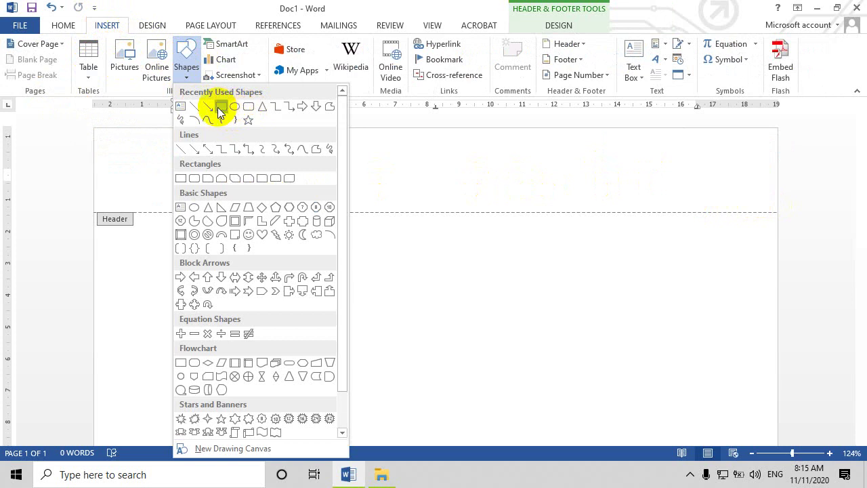
click(221, 107)
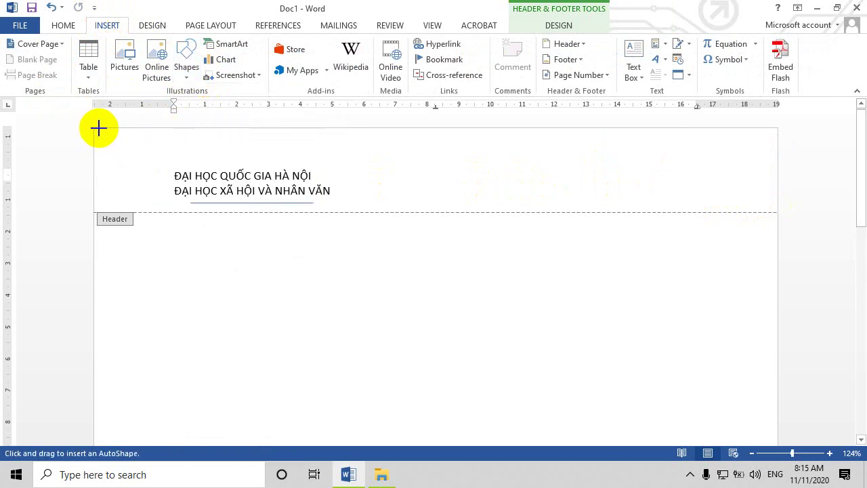
drag(98, 128, 779, 208)
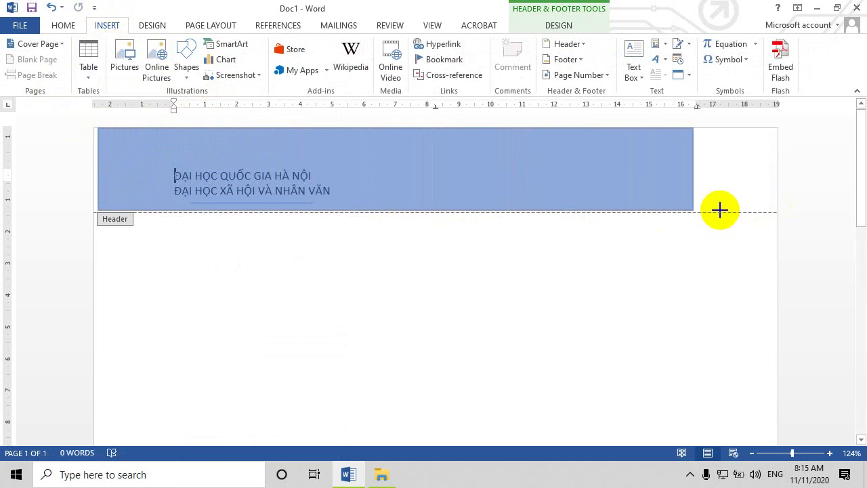
drag(780, 207, 778, 214)
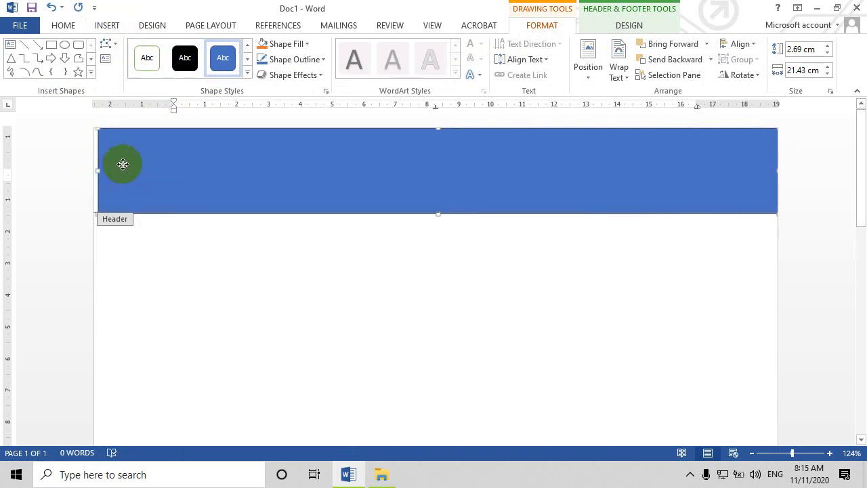
drag(98, 173, 117, 165)
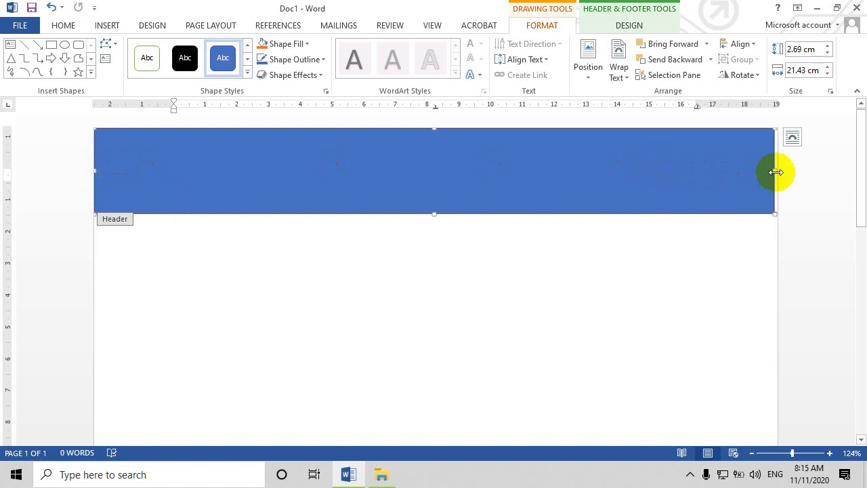
drag(778, 172, 777, 171)
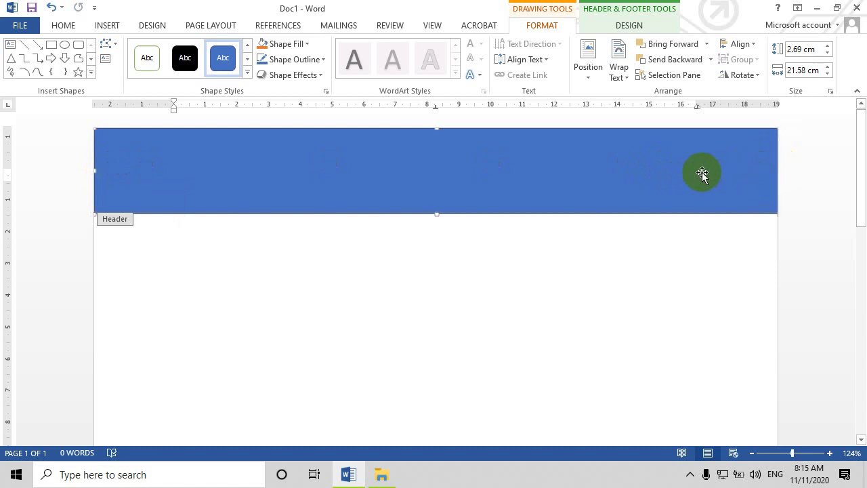
right_click(518, 164)
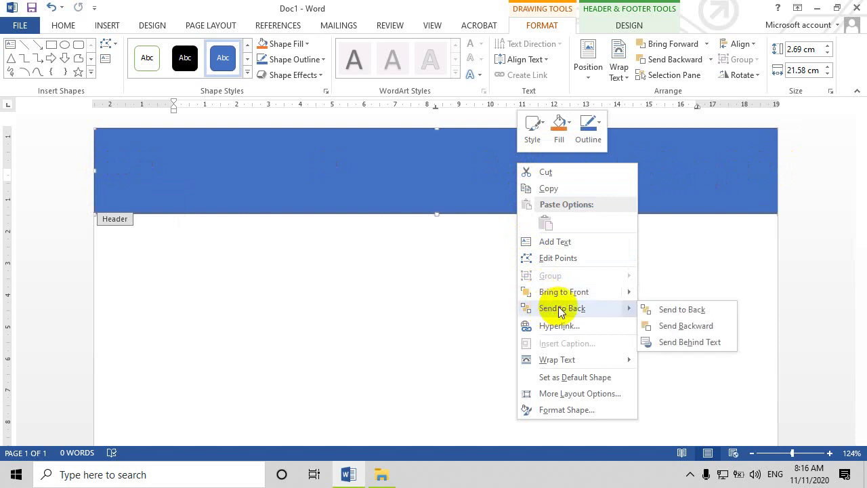
- Adjust the blue rectangle's layering from its right-click menu
click(551, 307)
right_click(530, 173)
mouse_move(575, 318)
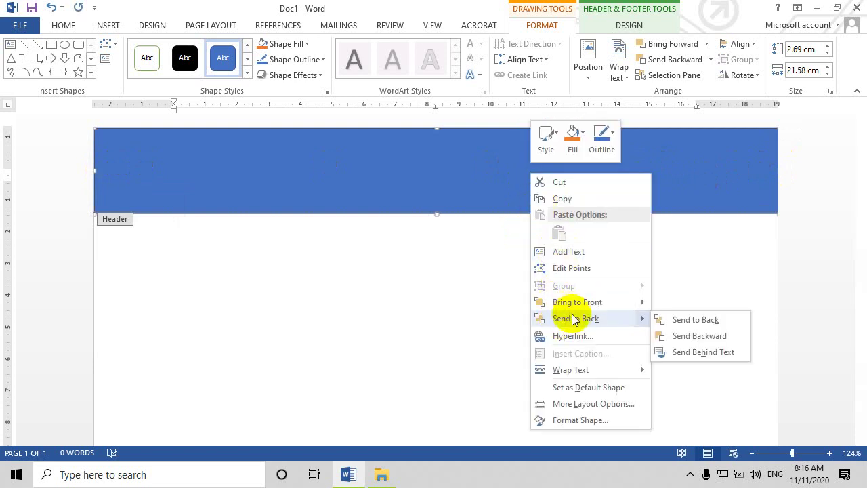
click(656, 322)
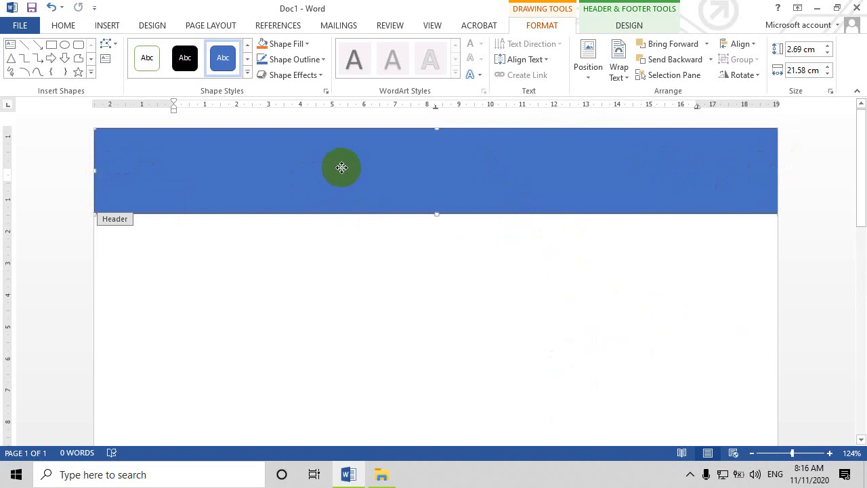
- Add the lines 'TRƯỜNG ĐẠI HỌC QUỐC GIA HÀ NỘI' and 'ĐẠI HỌC KHOA HỌC XÃ HỘI VÀ NHÂN VĂN' inside the blue shape
right_click(342, 168)
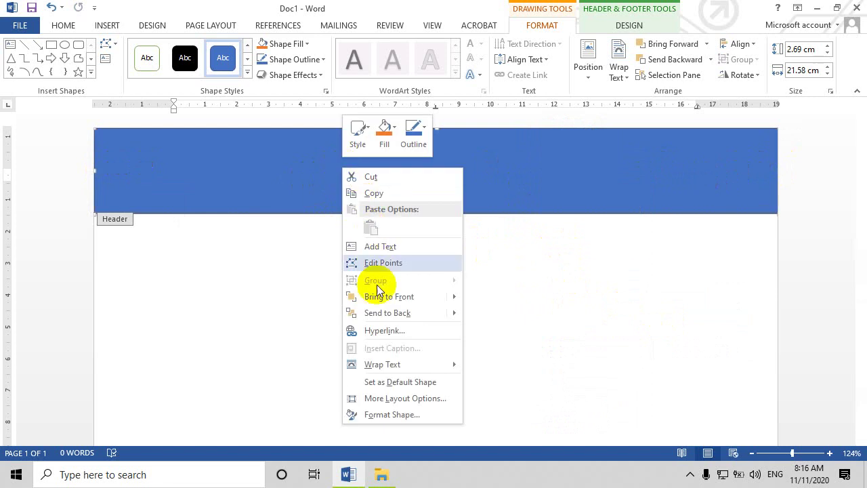
click(387, 247)
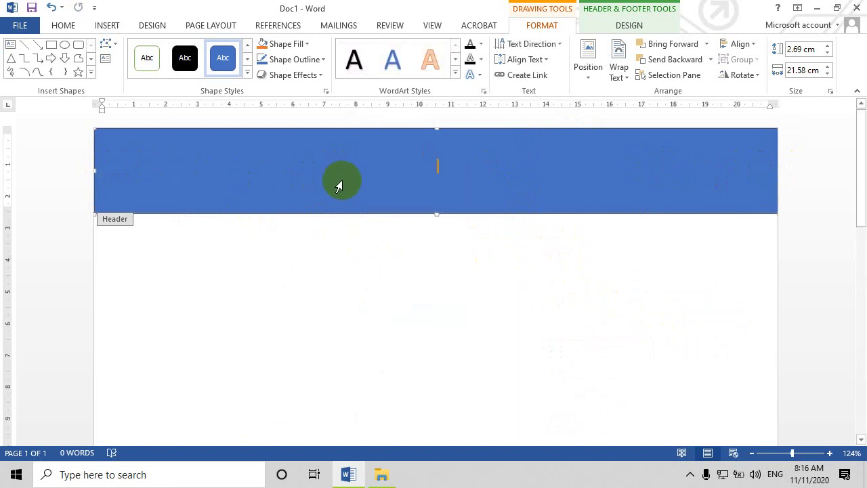
text(TRƯƠN)
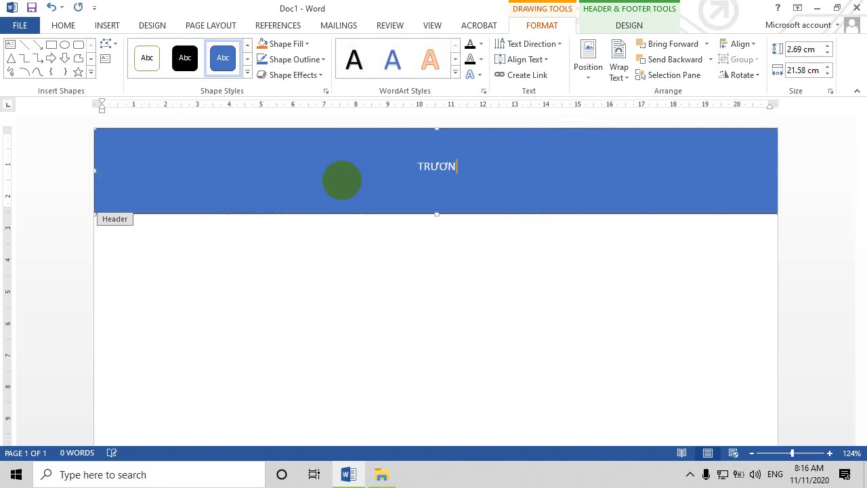
text(ji hojc quoosc gia HANOOI)
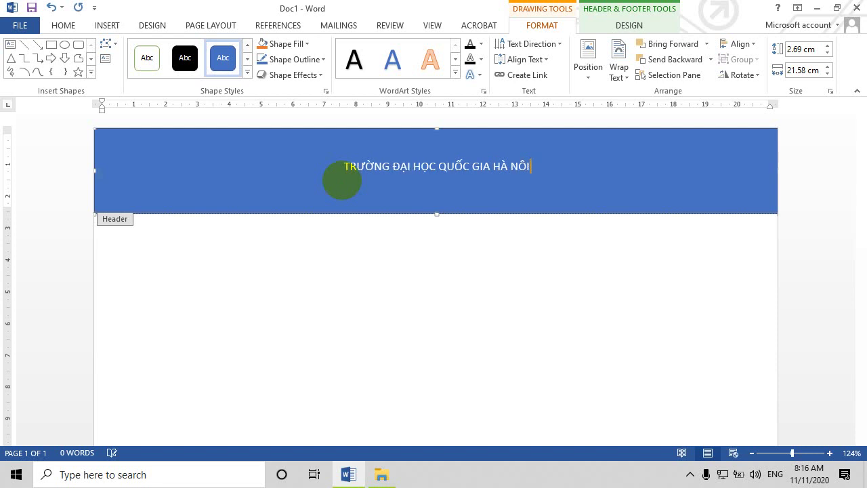
key(Return)
text(ĐẠI HỌC KH)
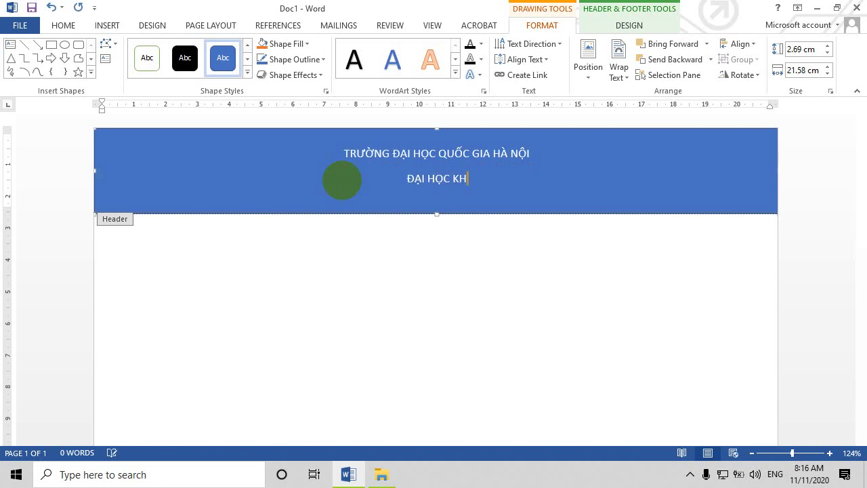
text(OA)
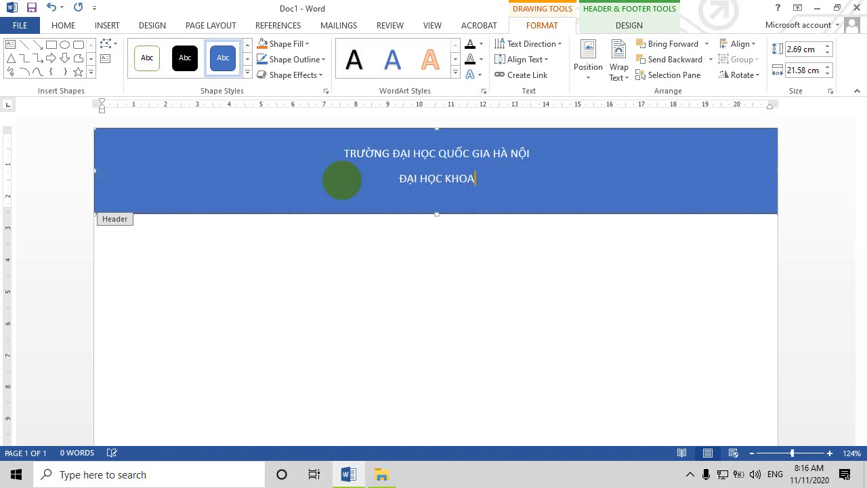
text( HOJC XAXHOOIJ VAF NHAAN VAWN)
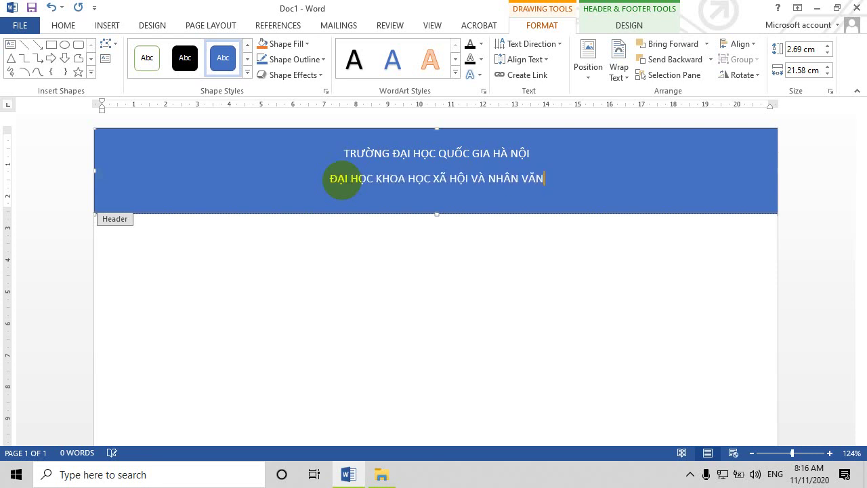
click(436, 265)
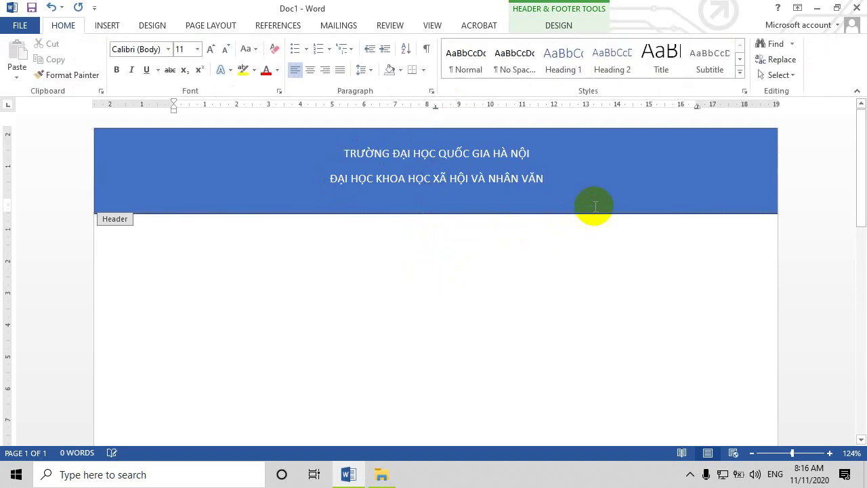
- Check the two blue header lines, then close header editing to return to the body
click(270, 196)
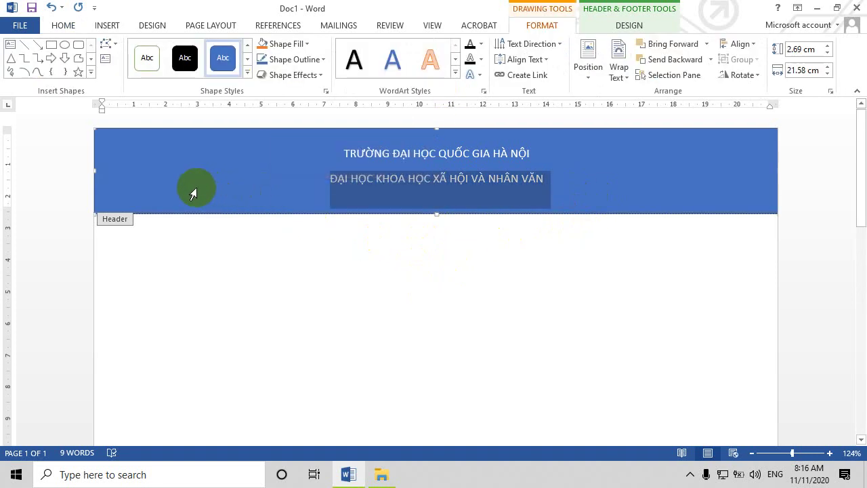
click(101, 25)
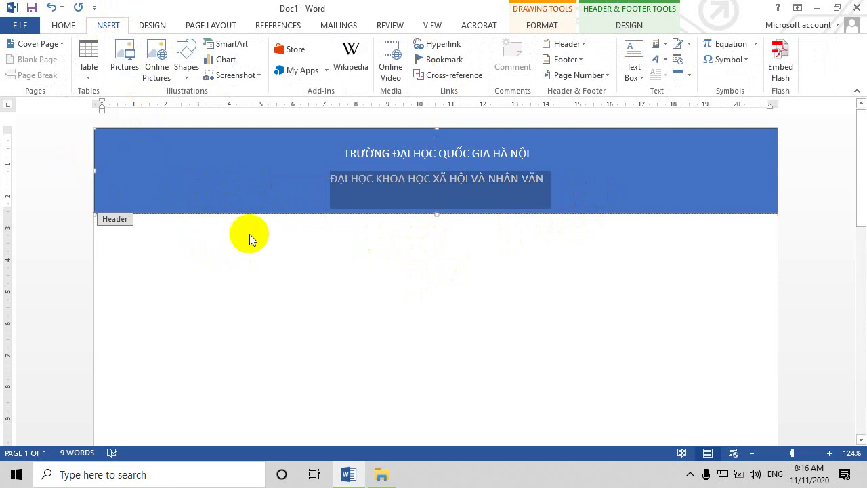
click(169, 152)
click(268, 288)
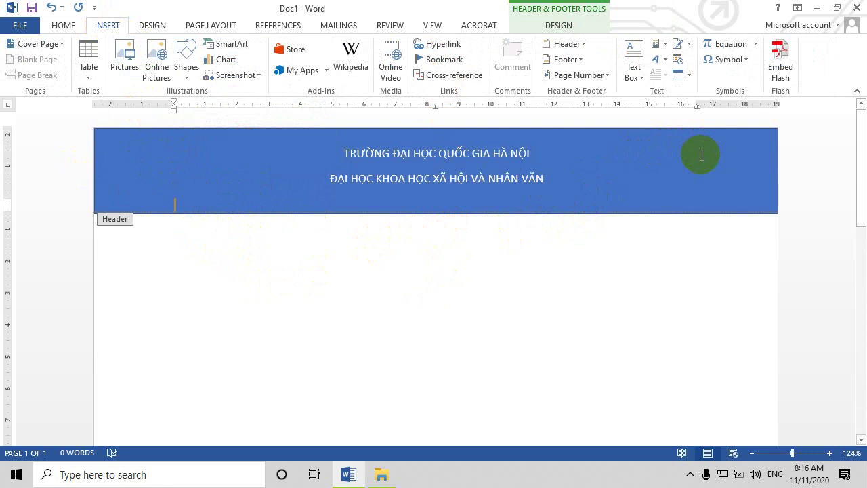
click(56, 27)
click(183, 168)
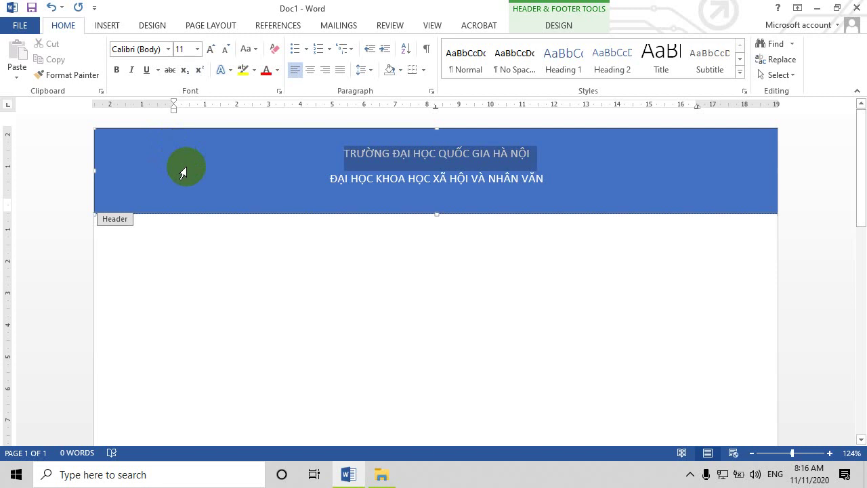
click(566, 182)
click(599, 200)
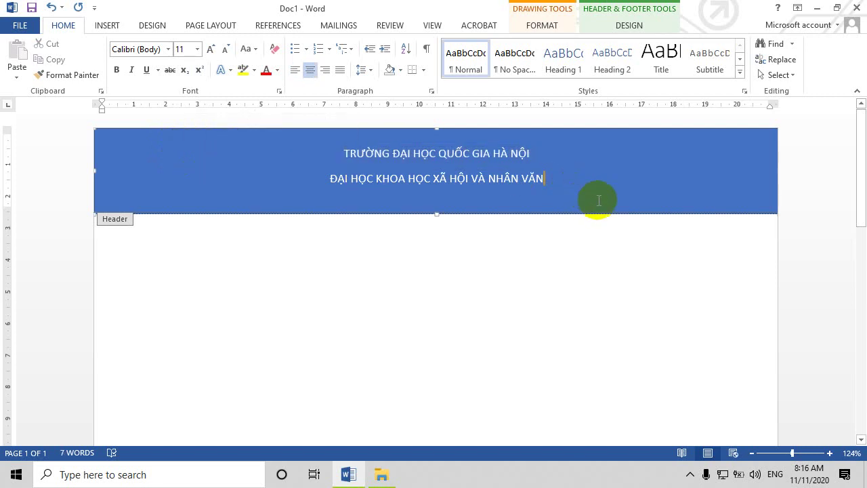
click(631, 23)
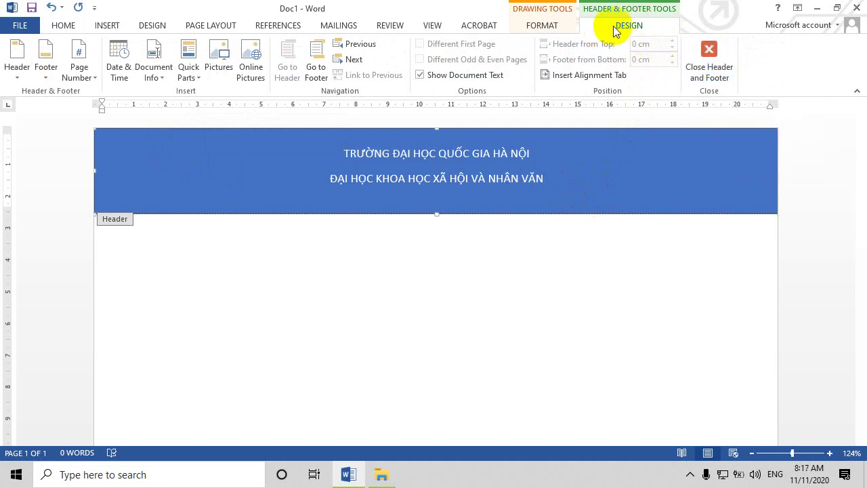
click(708, 57)
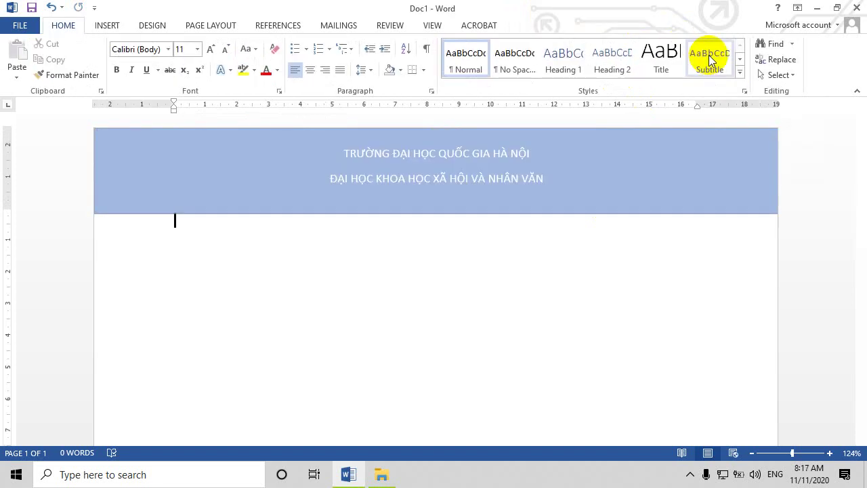
- Scroll through the empty first page, then bring up the Insert commands
scroll(444, 273, down, 2)
scroll(472, 296, down, 8)
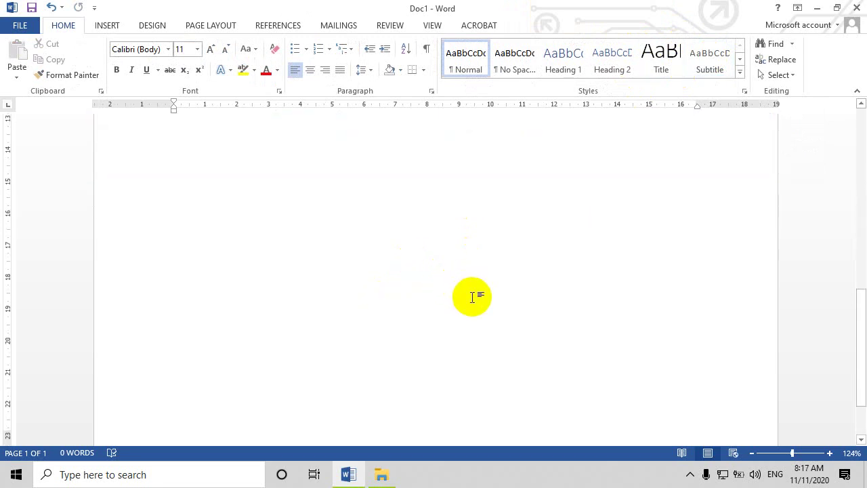
scroll(474, 297, up, 10)
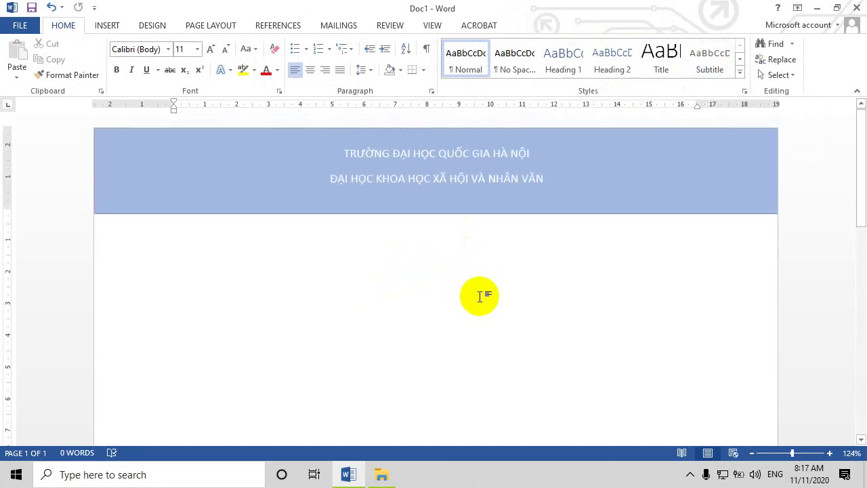
scroll(477, 278, down, 4)
scroll(480, 279, down, 3)
scroll(482, 275, down, 3)
scroll(482, 274, up, 10)
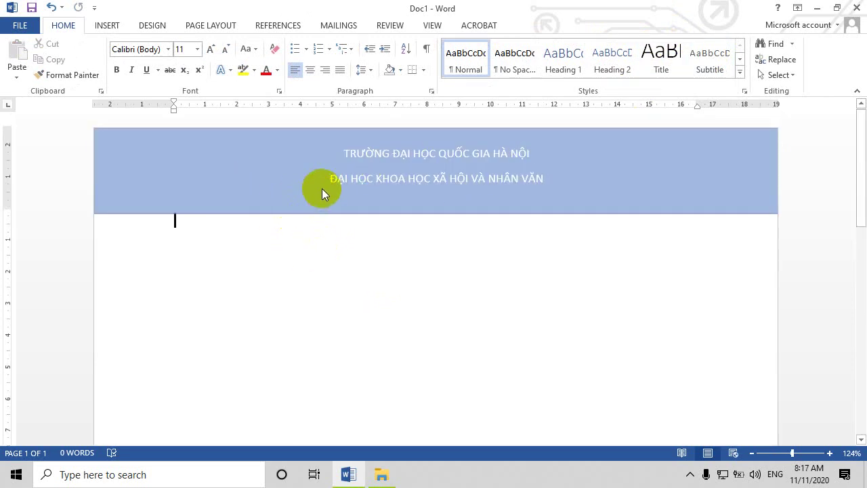
click(107, 26)
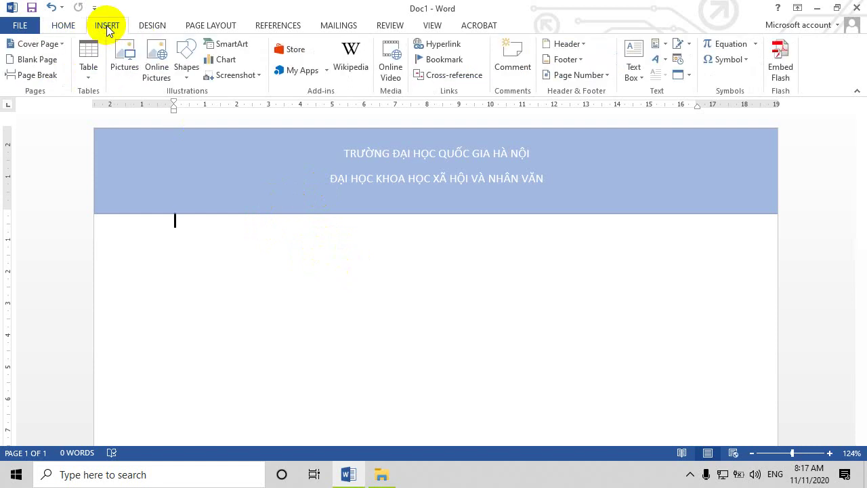
- Insert the Austin footer and replace its 'pg. 1' label with 'TRANG :' for a page number
click(580, 58)
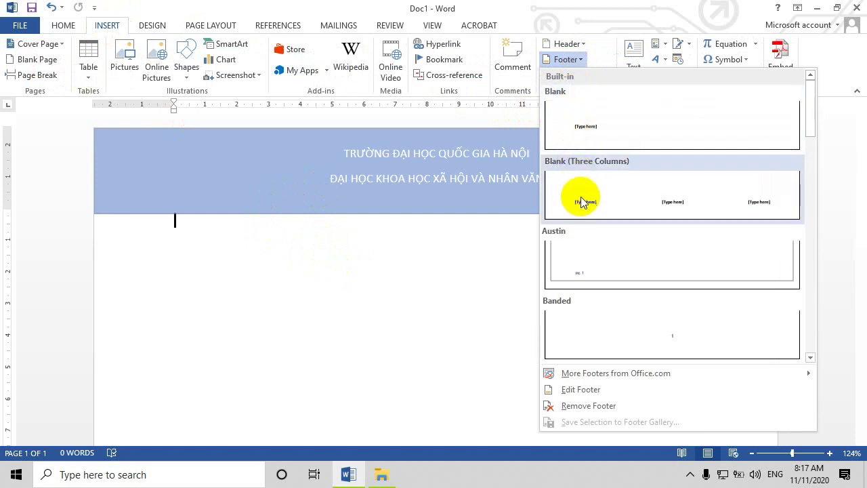
click(575, 266)
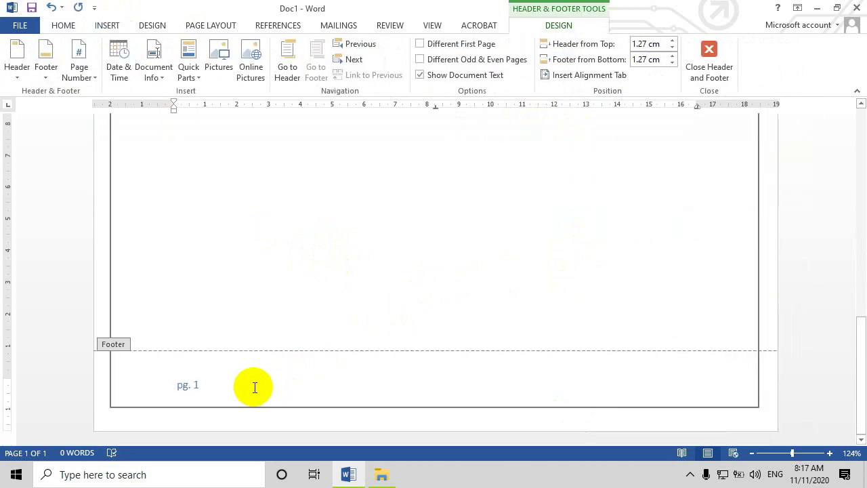
drag(248, 384, 174, 385)
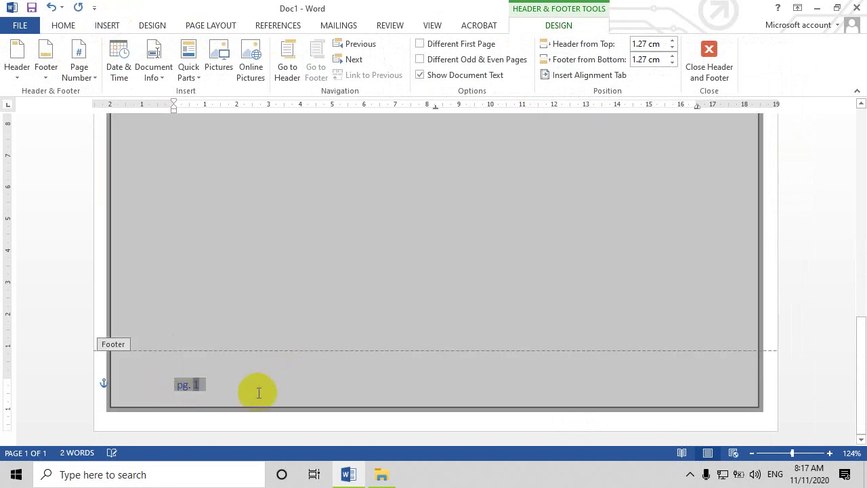
click(229, 384)
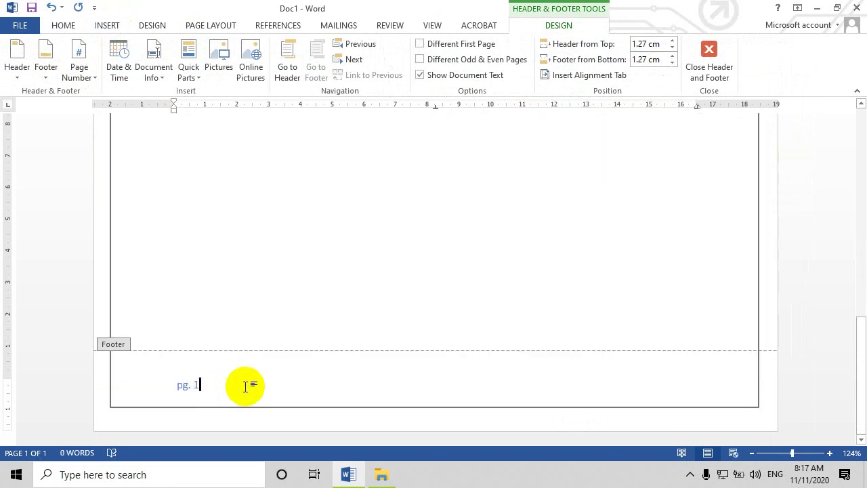
key(BackSpace)
key(BackSpace)
key(BackSpace)
text(TRANG :)
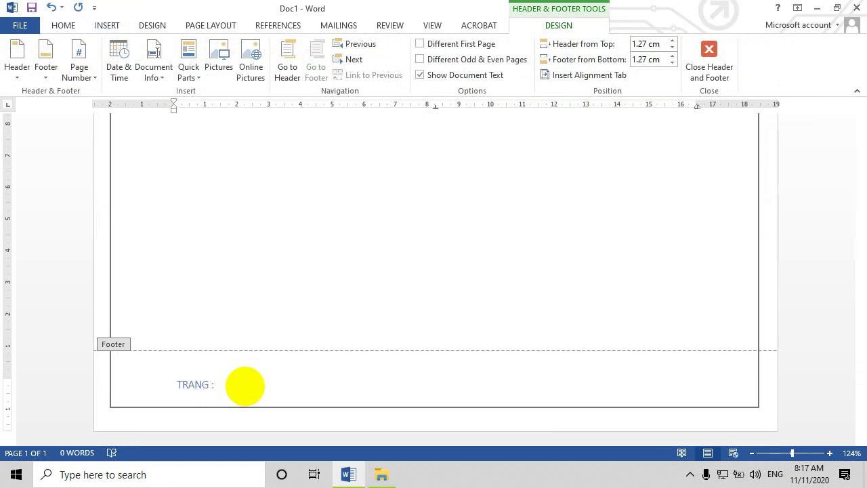
click(85, 73)
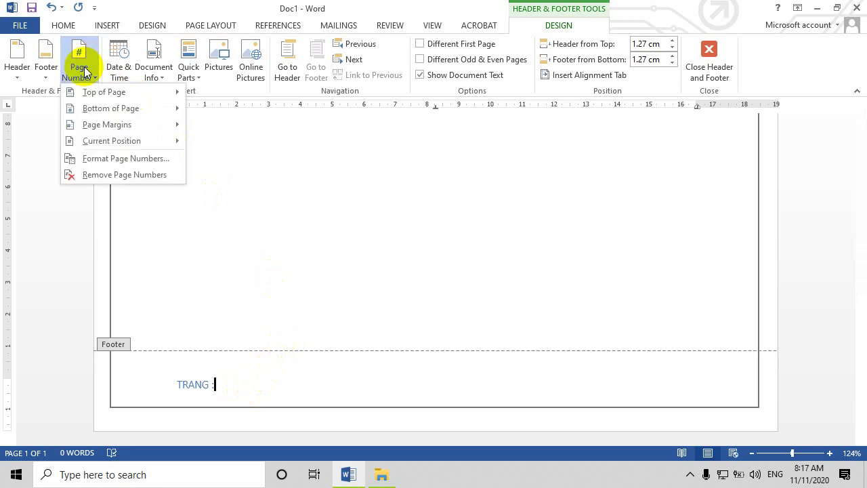
mouse_move(95, 110)
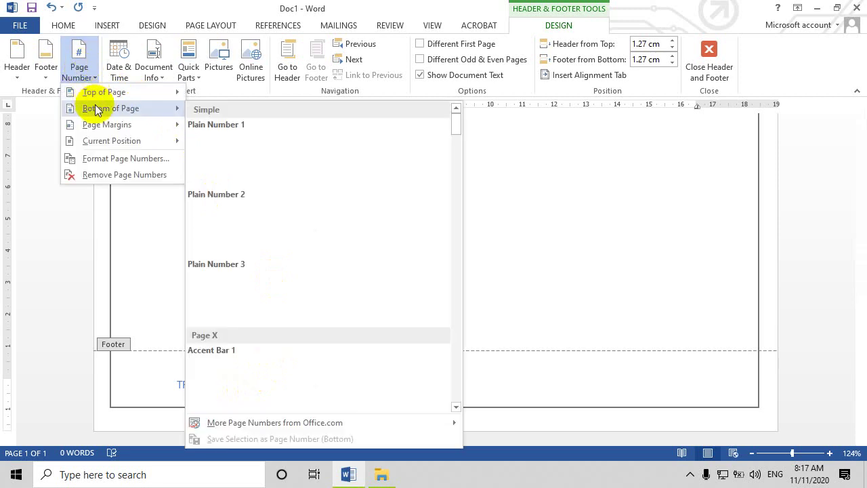
mouse_move(139, 140)
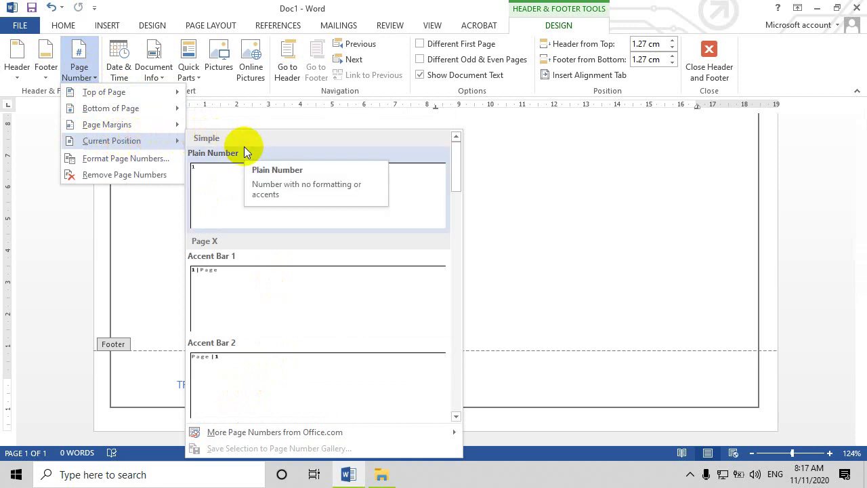
click(230, 180)
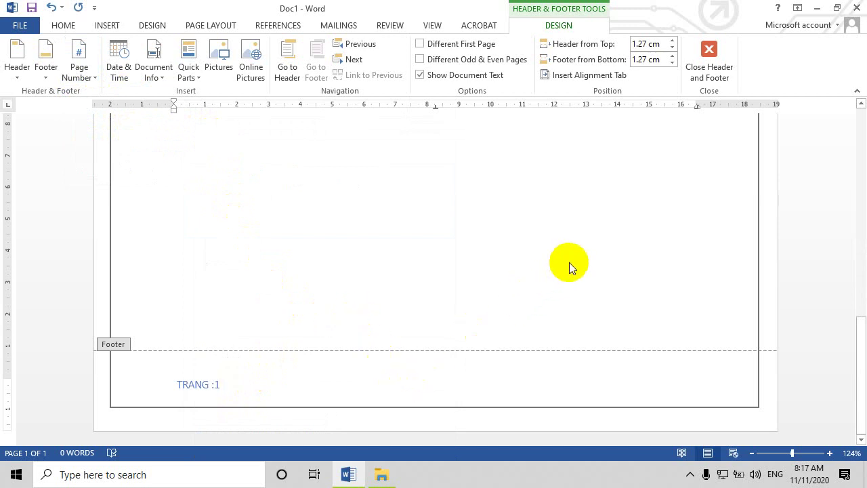
scroll(627, 287, up, 2)
scroll(633, 258, down, 2)
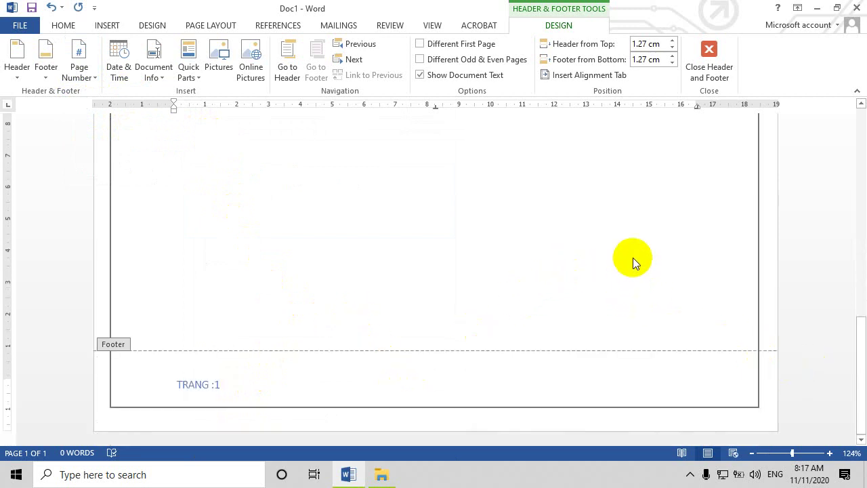
click(708, 60)
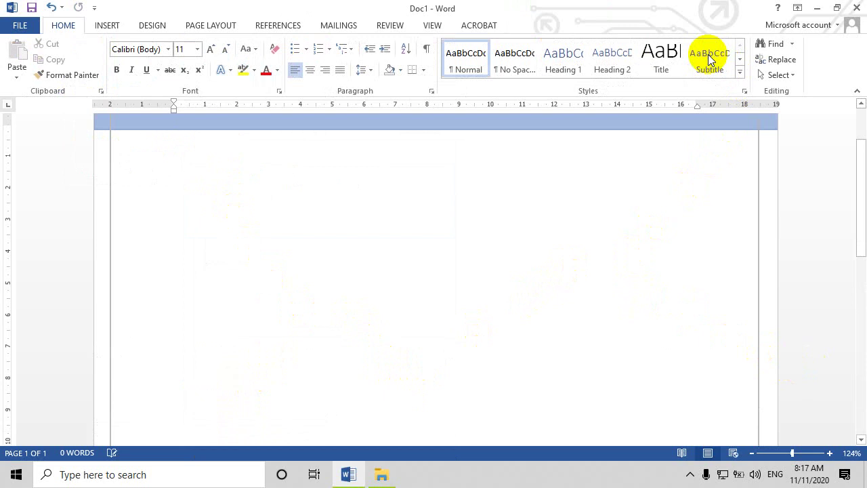
scroll(580, 258, down, 5)
scroll(578, 263, down, 3)
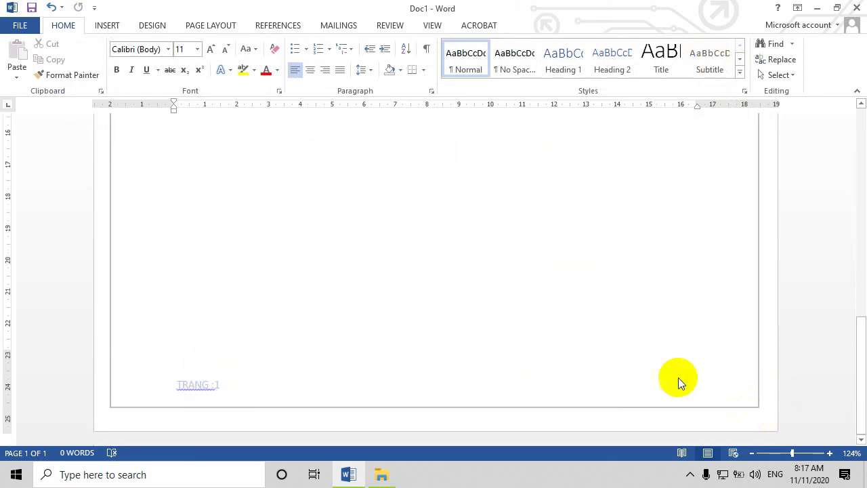
scroll(623, 308, up, 5)
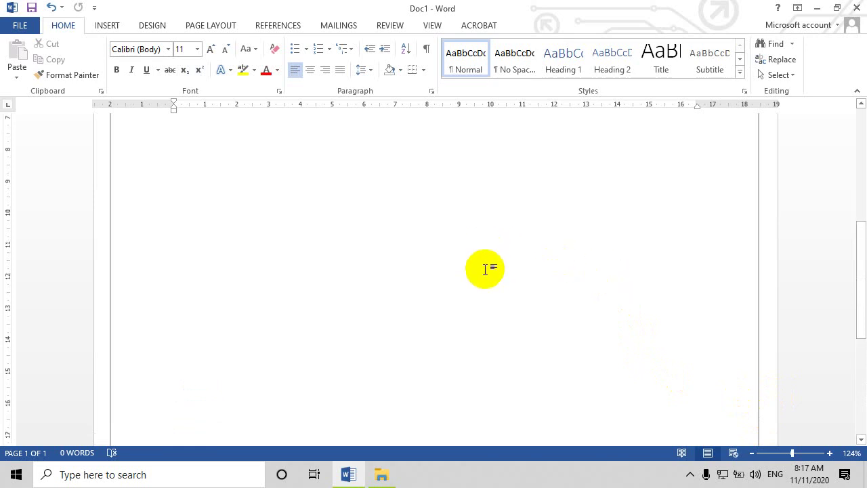
scroll(424, 252, down, 5)
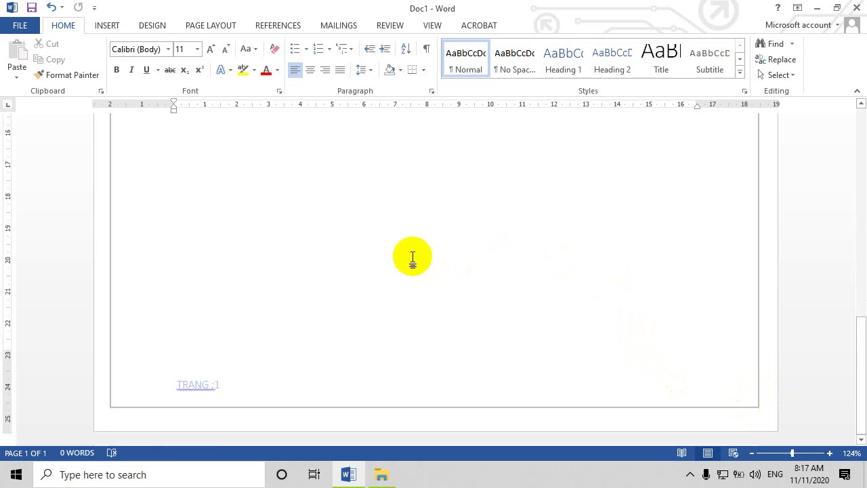
scroll(412, 257, up, 9)
scroll(419, 229, up, 2)
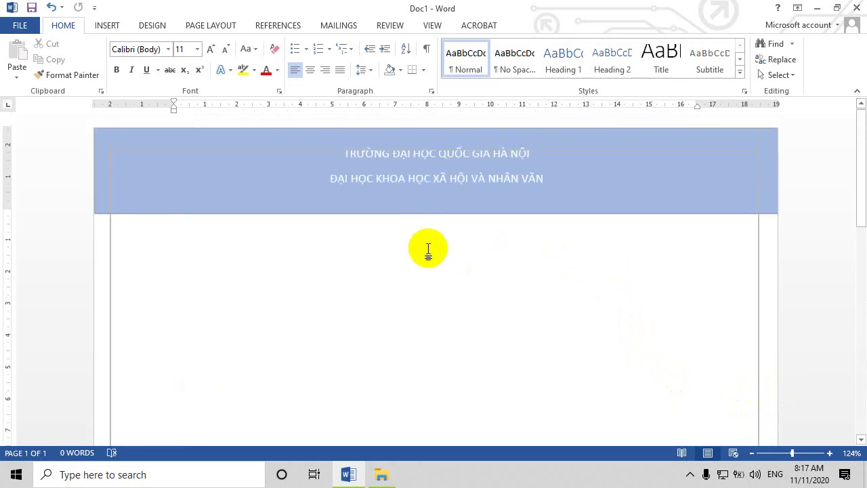
scroll(418, 285, down, 1)
- Add blank lines until the document spans four headed, numbered pages, then return to the top
key(Return)
key(Return)
key(Return)
key(Return)
key(Return)
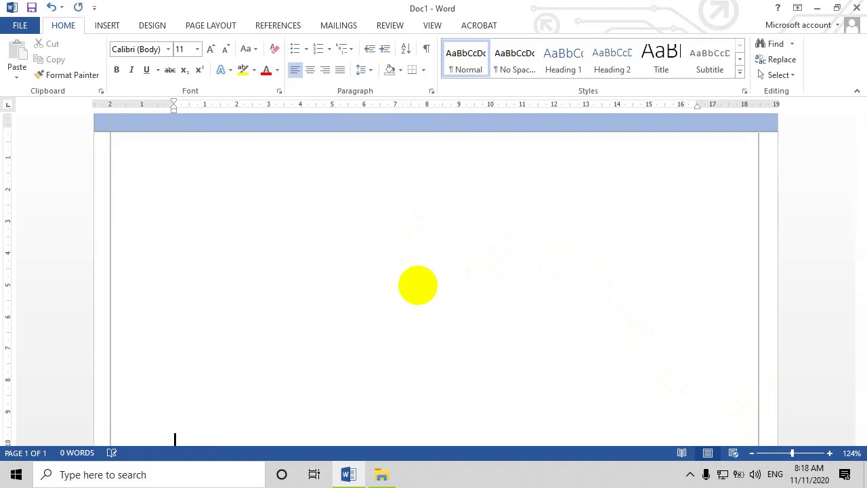
key(Return)
key(Return)
key(Return)
key(Return)
key(Return)
key(Return)
key(Return)
key(Return)
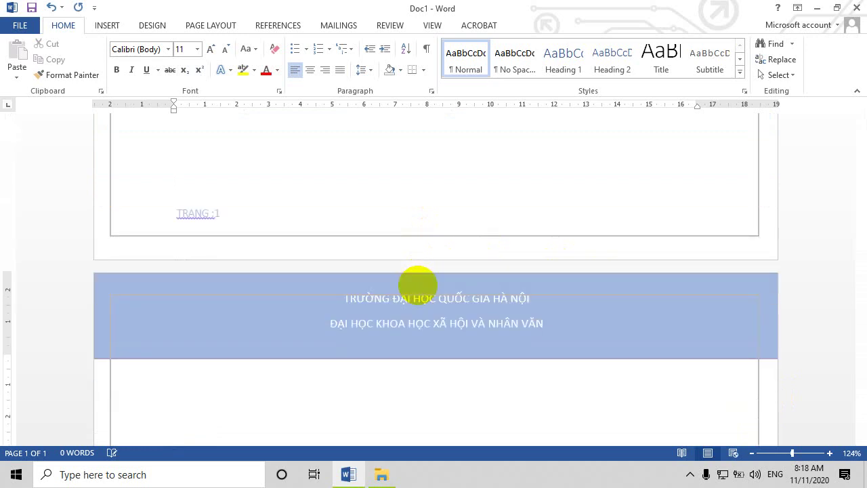
key(Return)
key(Return)
key(Return)
key(Return)
key(Return)
key(Return)
key(Return)
key(Return)
key(Return)
key(Return)
key(Return)
key(Return)
key(Return)
key(Return)
key(Return)
key(Return)
key(Return)
key(Return)
key(Return)
key(Return)
key(Return)
key(Return)
key(Return)
key(Return)
key(Return)
key(Return)
key(Return)
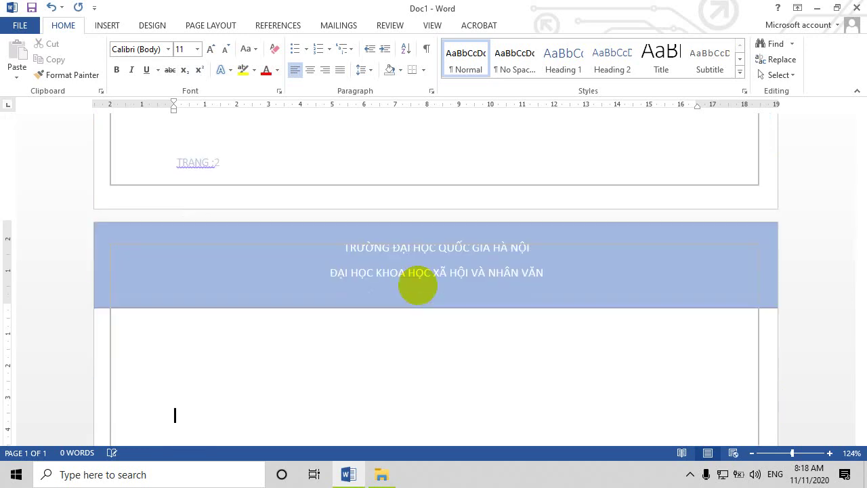
key(Return)
key(Return)
key(Return)
key(Return)
key(Return)
key(Return)
key(Return)
key(Return)
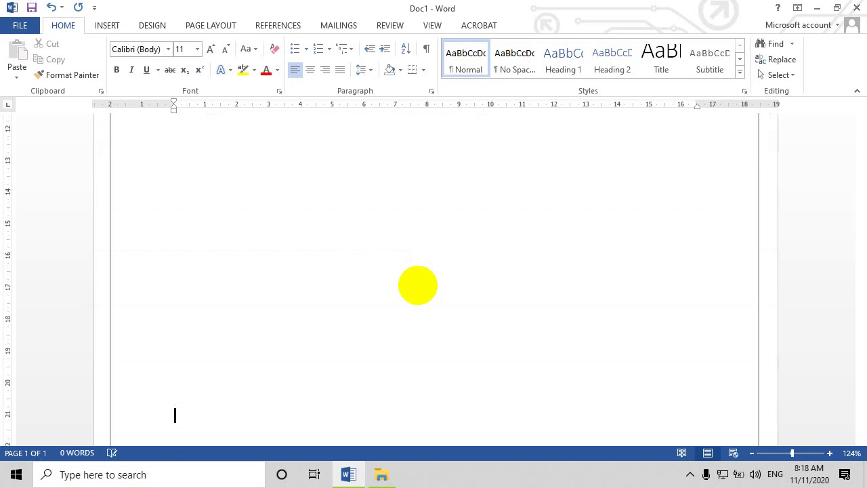
key(Return)
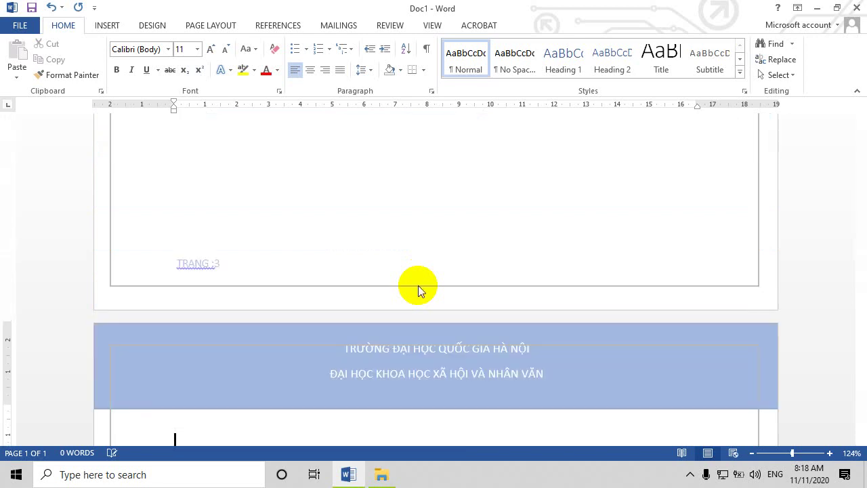
key(BackSpace)
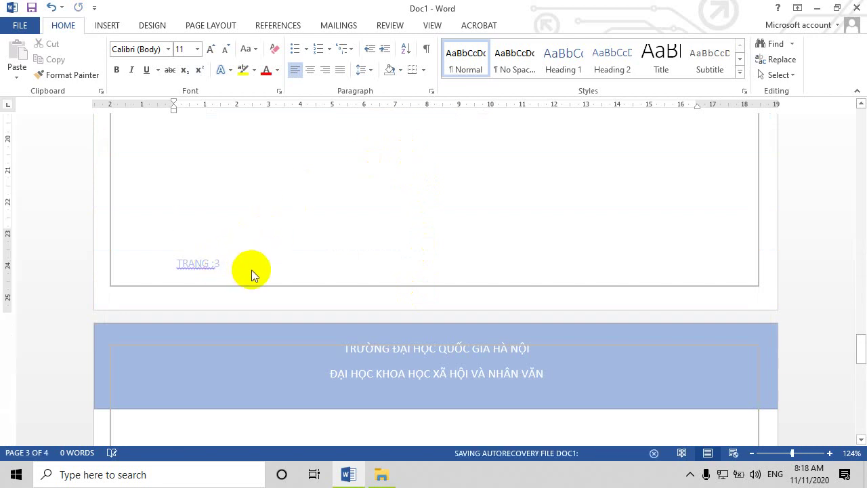
scroll(243, 264, down, 3)
scroll(289, 245, up, 4)
scroll(290, 244, up, 10)
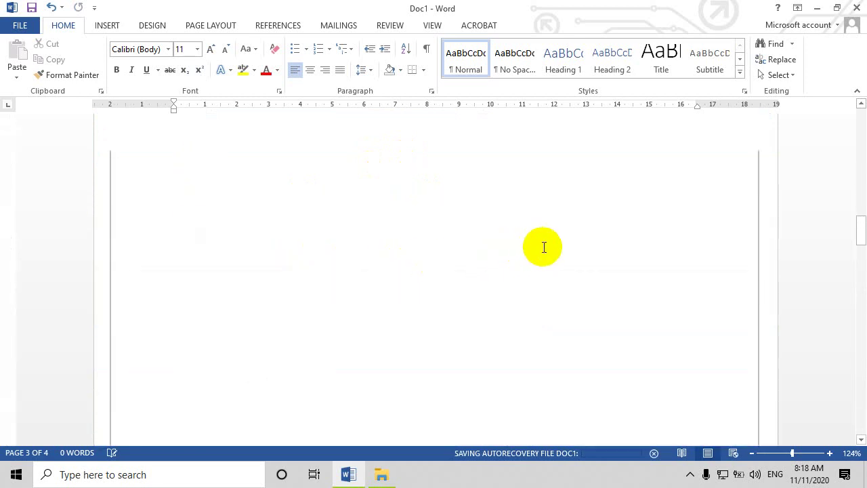
scroll(562, 247, up, 3)
scroll(507, 252, up, 10)
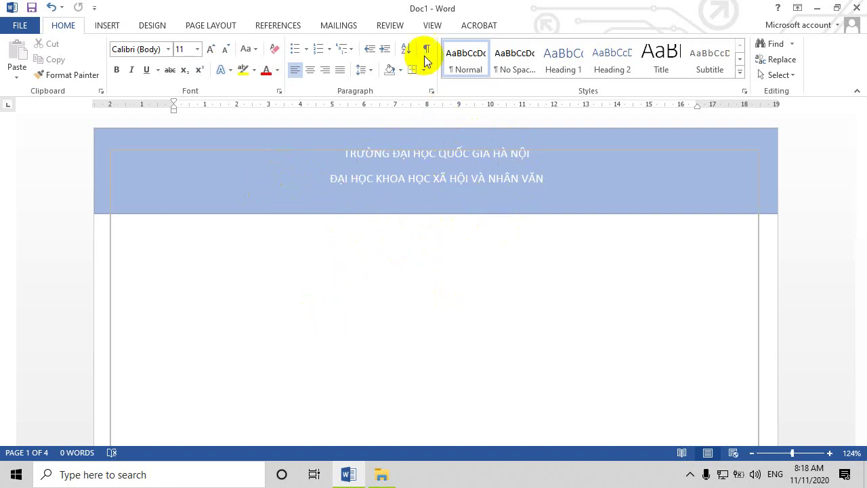
- Show the four pages side by side in Multiple Pages view and scroll through them
click(391, 30)
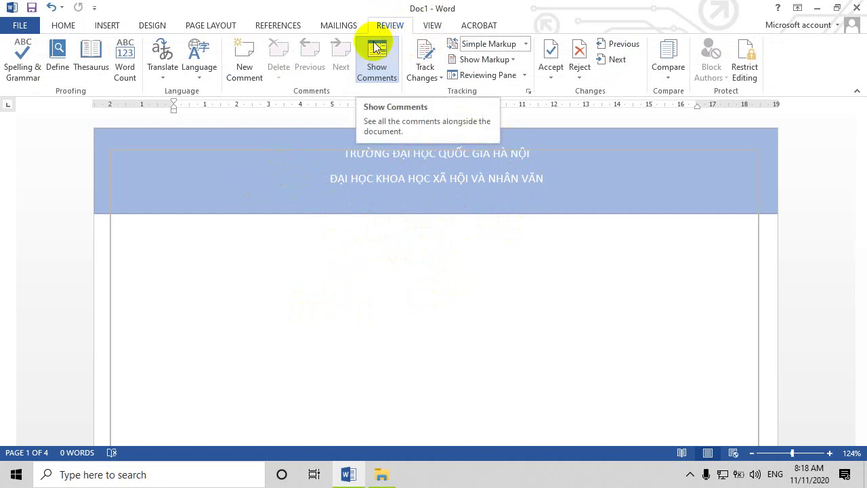
click(432, 29)
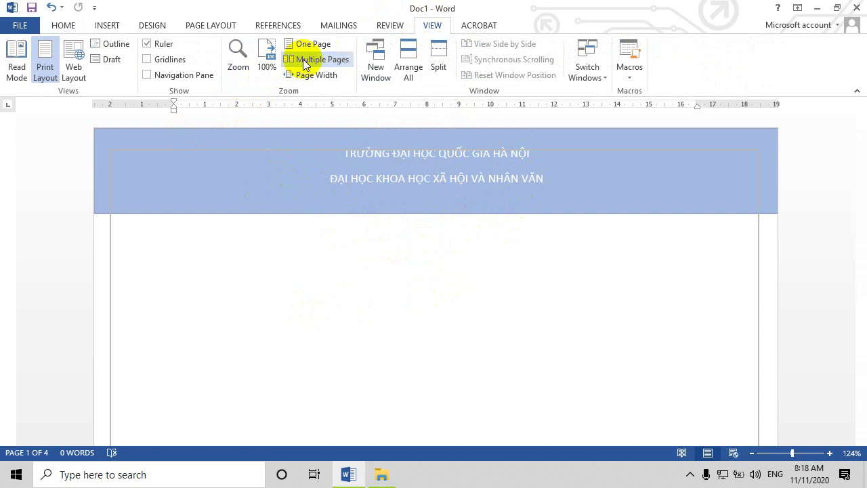
click(303, 64)
scroll(476, 242, down, 1)
scroll(482, 255, down, 2)
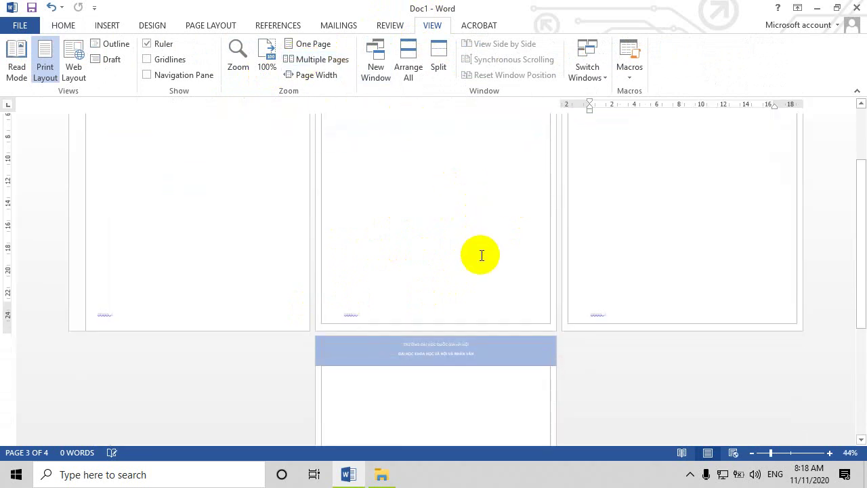
scroll(484, 255, up, 1)
scroll(484, 255, down, 2)
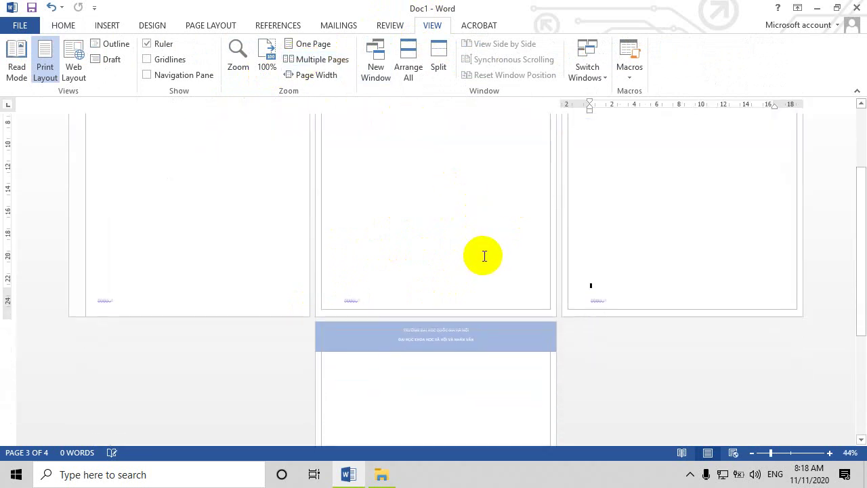
scroll(484, 256, down, 3)
scroll(483, 254, up, 1)
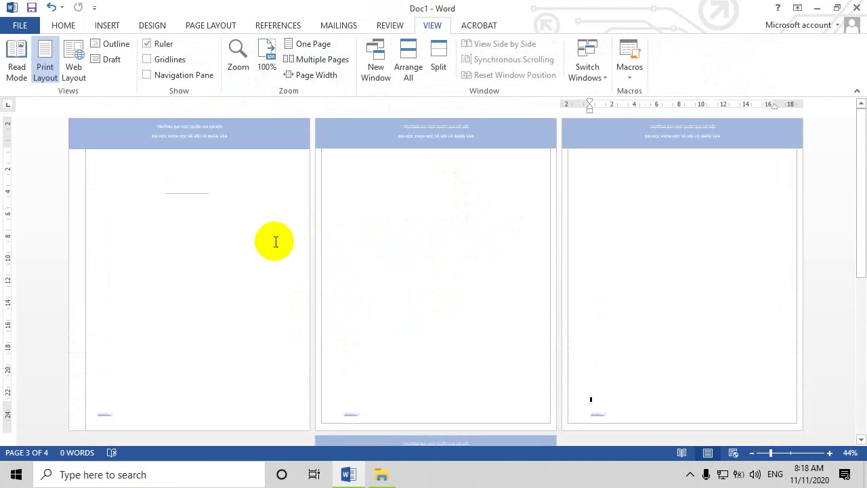
scroll(284, 217, down, 1)
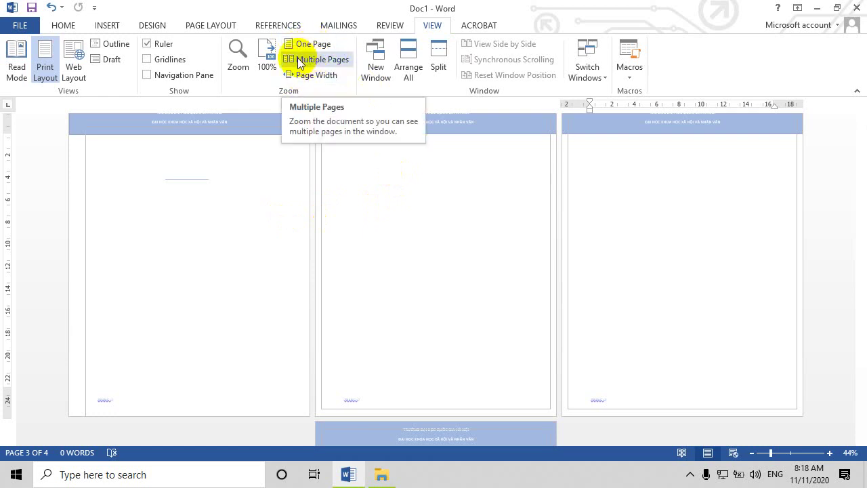
scroll(396, 227, down, 2)
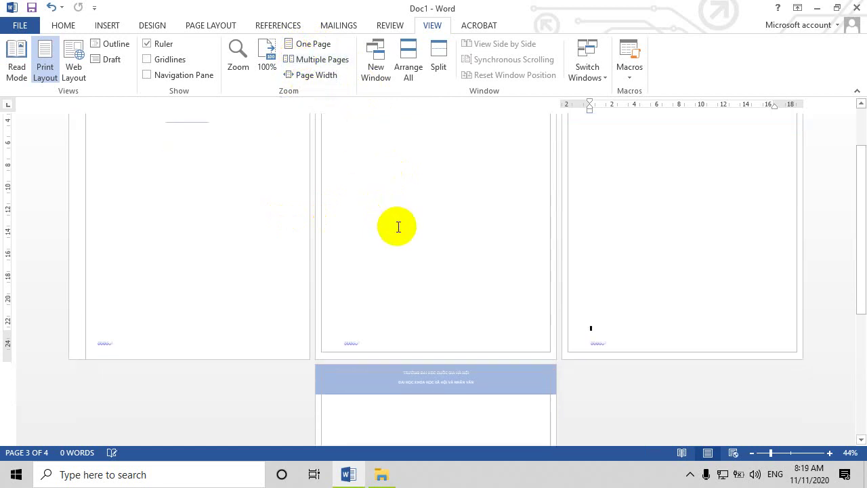
scroll(284, 234, up, 2)
scroll(205, 224, up, 1)
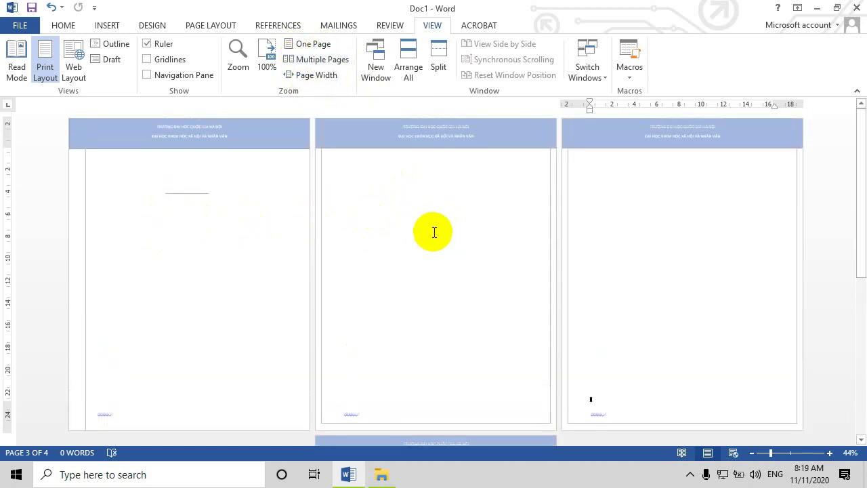
- Switch back to One Page view and set the zoom to 100%
click(238, 197)
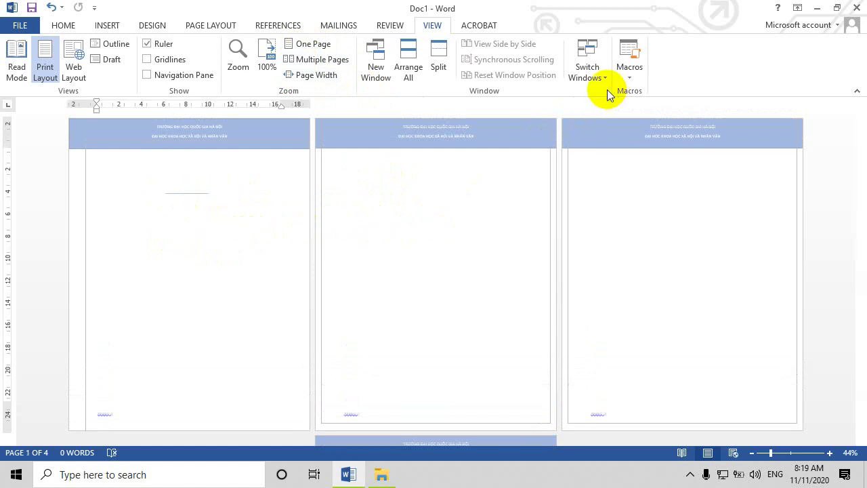
click(151, 27)
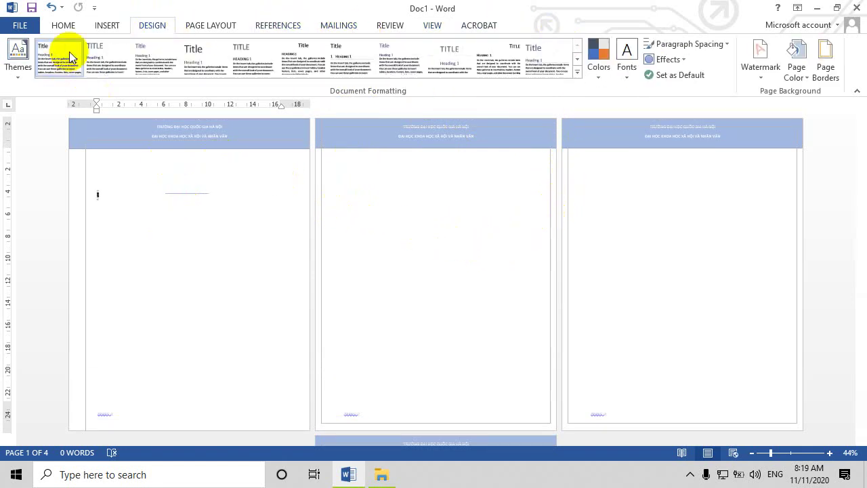
click(63, 25)
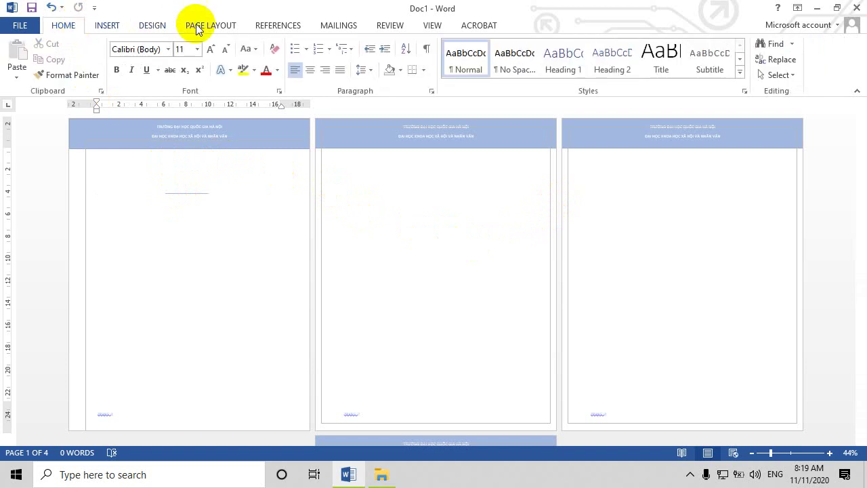
click(430, 27)
click(313, 44)
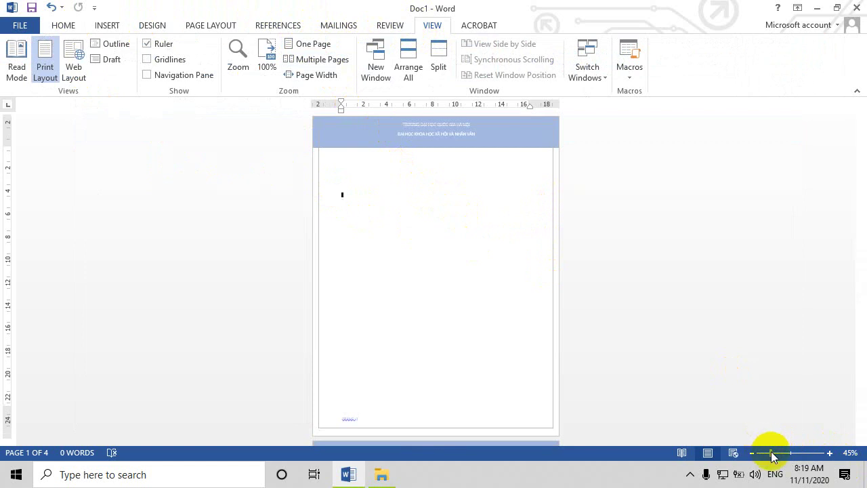
drag(770, 452, 790, 452)
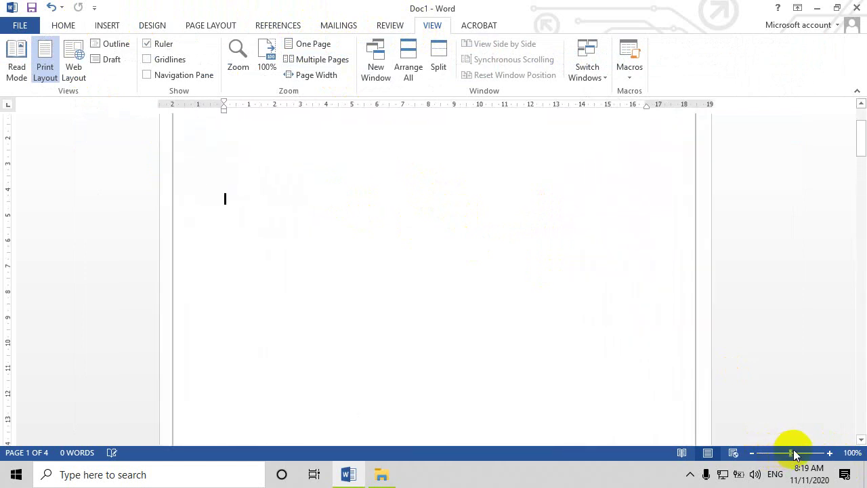
- Select the empty lines on page 1 and minimize Word to show the desktop
scroll(623, 309, up, 3)
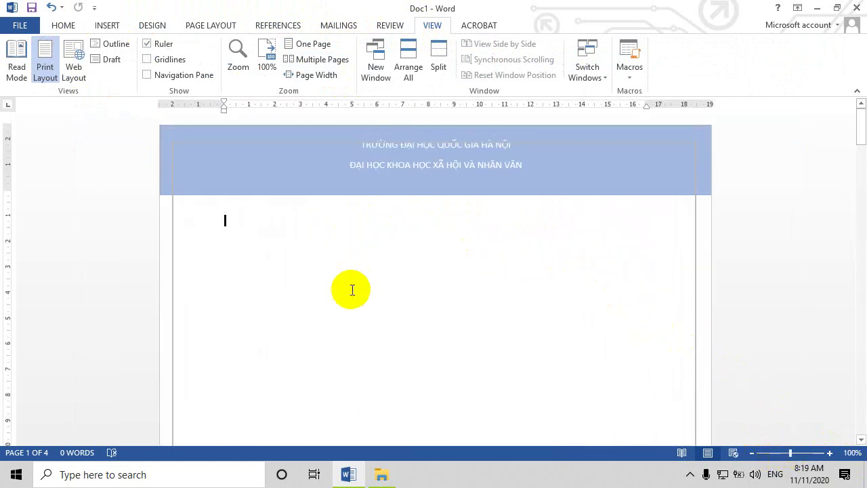
scroll(332, 263, down, 1)
scroll(282, 210, down, 1)
scroll(321, 234, up, 2)
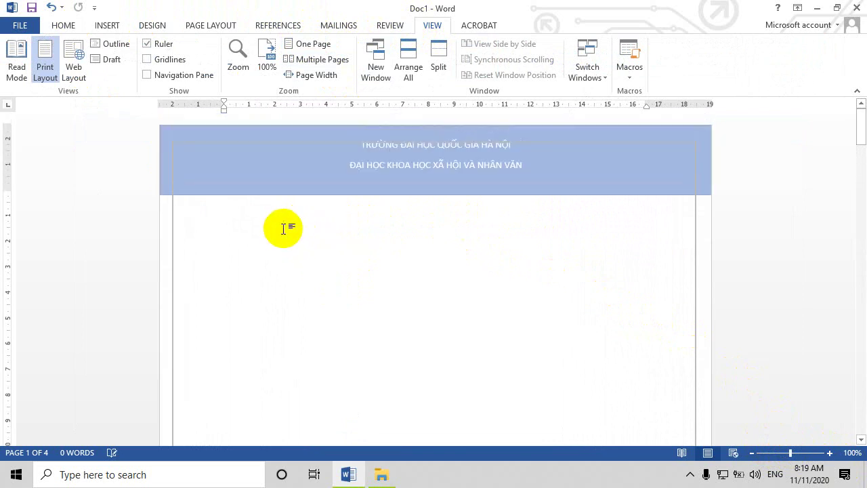
drag(283, 228, 497, 369)
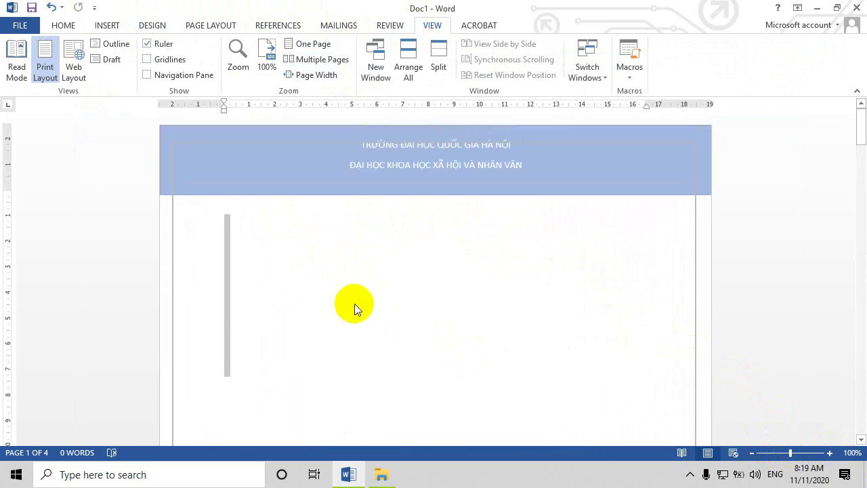
click(818, 11)
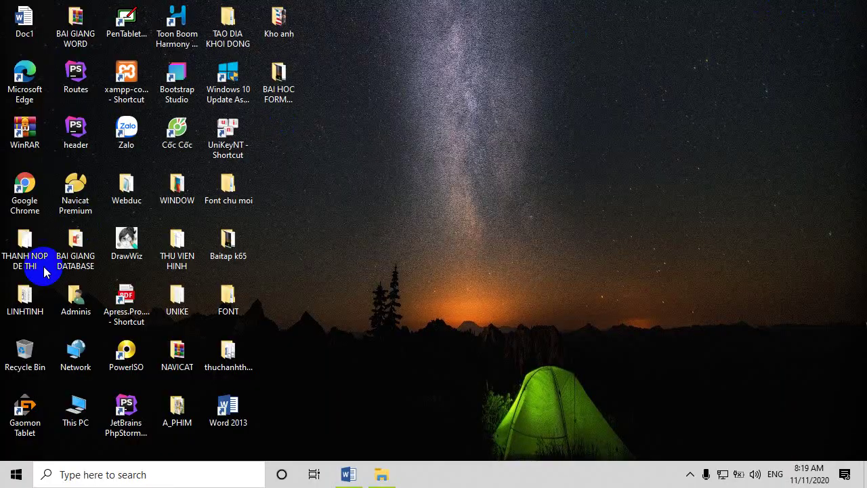
- In Cốc Cốc, search Google for Đại học Quốc gia Hà Nội and open its first news article
double_click(179, 130)
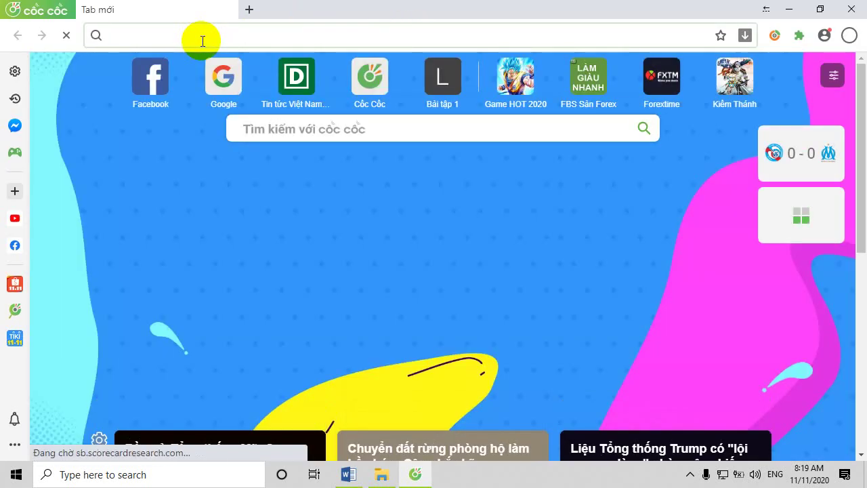
click(220, 80)
text(đai)
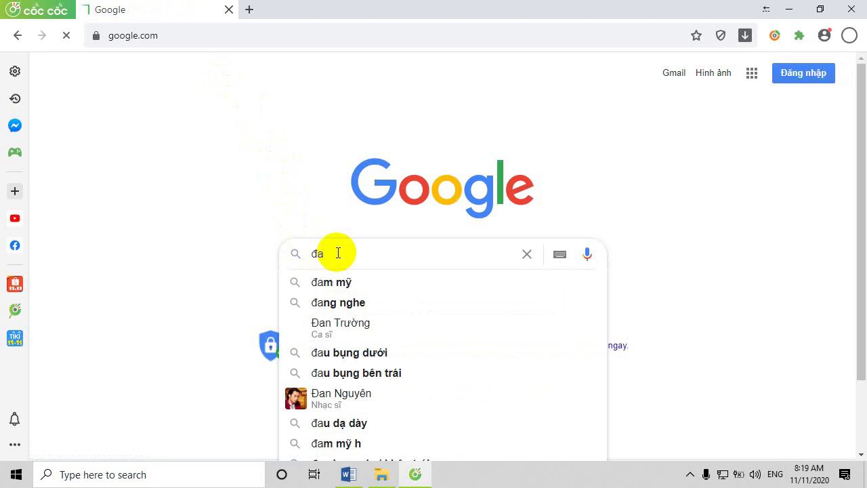
text(học)
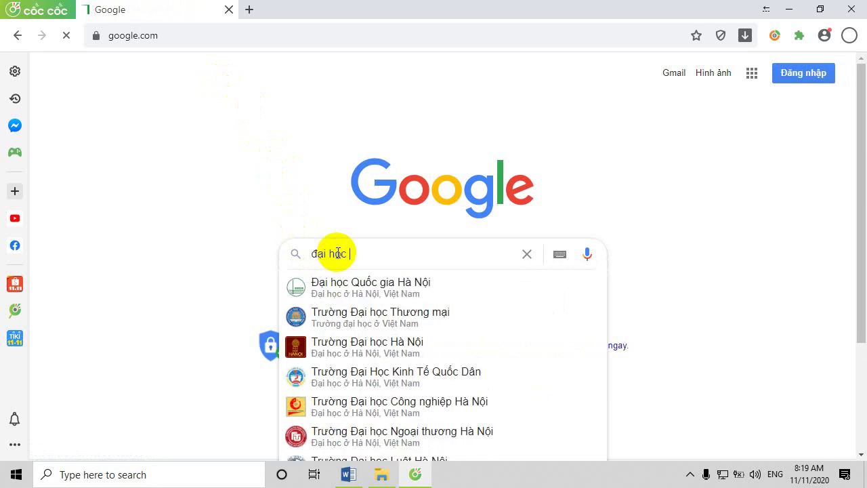
click(377, 286)
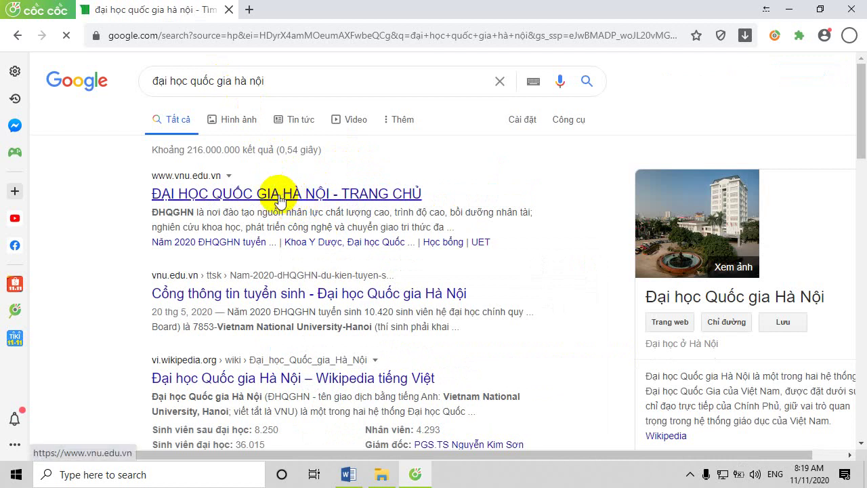
click(279, 195)
scroll(413, 280, down, 5)
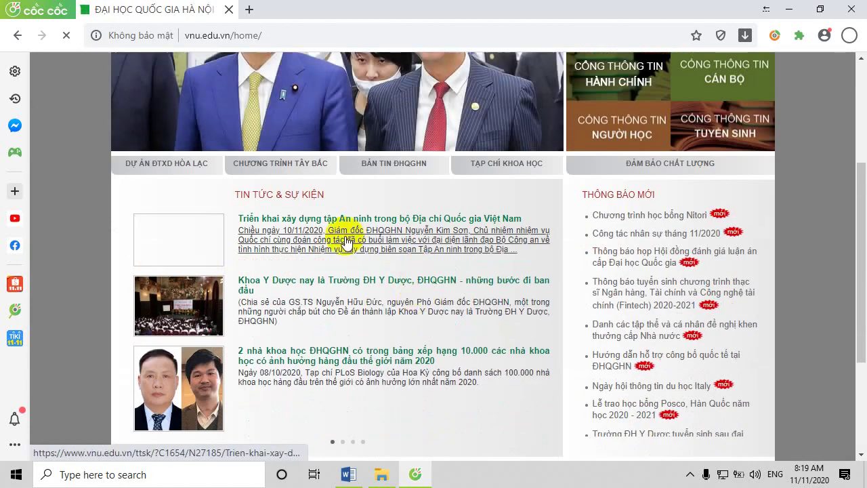
click(349, 225)
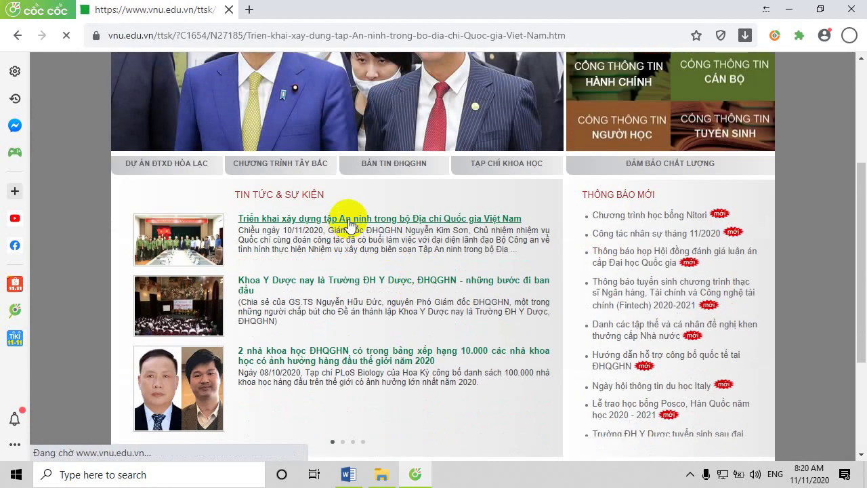
- Copy the article's first three paragraphs with Sao chép
scroll(344, 232, down, 2)
scroll(409, 196, down, 3)
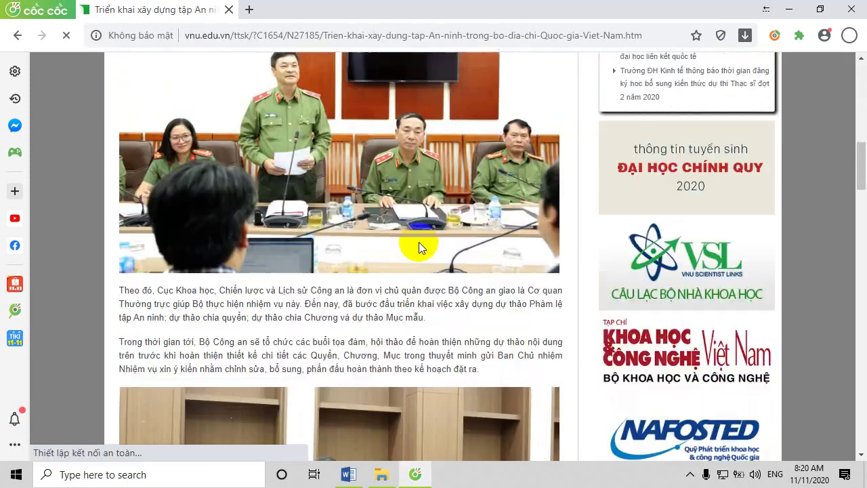
scroll(418, 242, down, 6)
scroll(420, 240, down, 7)
scroll(420, 241, up, 5)
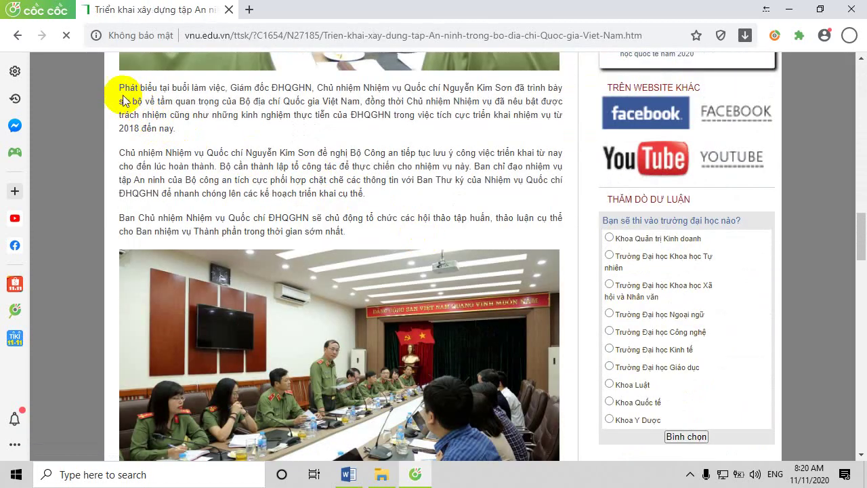
drag(120, 88, 359, 236)
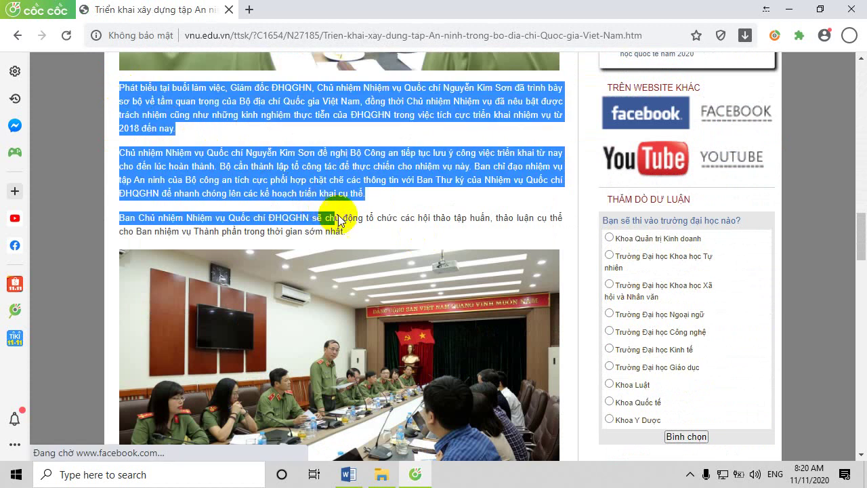
right_click(322, 122)
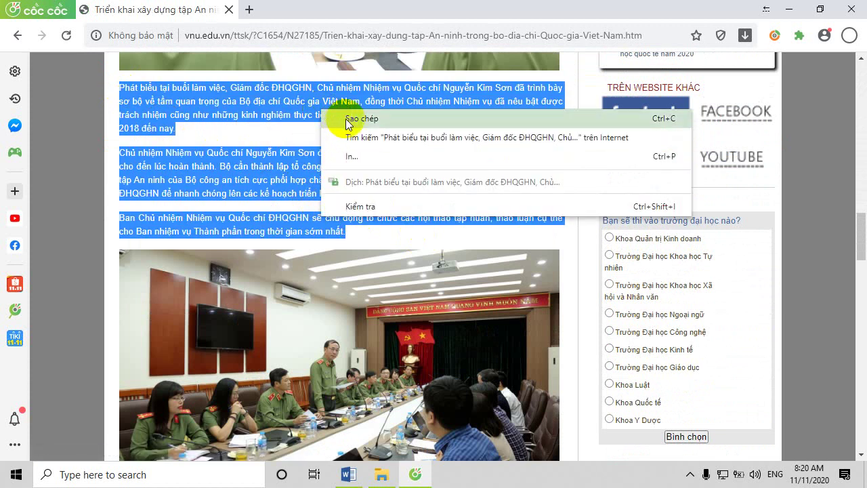
click(345, 118)
- Paste the copied paragraphs onto the empty first page of Doc1 in Word
click(345, 476)
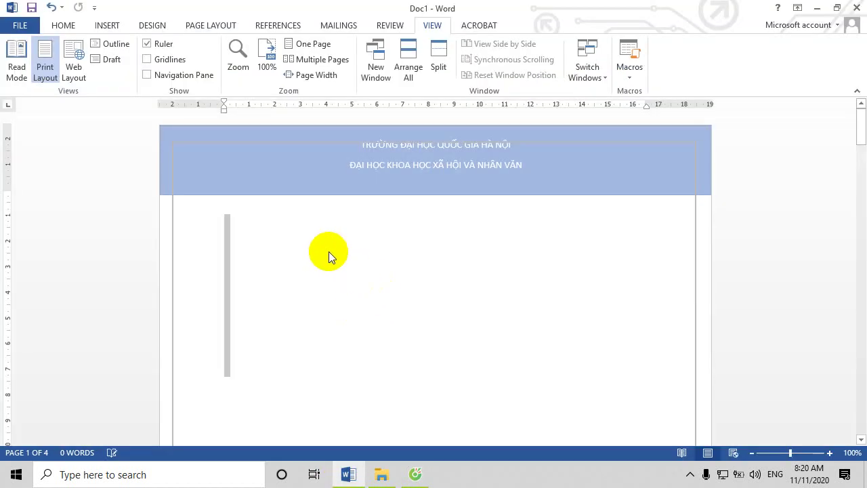
click(240, 220)
key(ctrl+v)
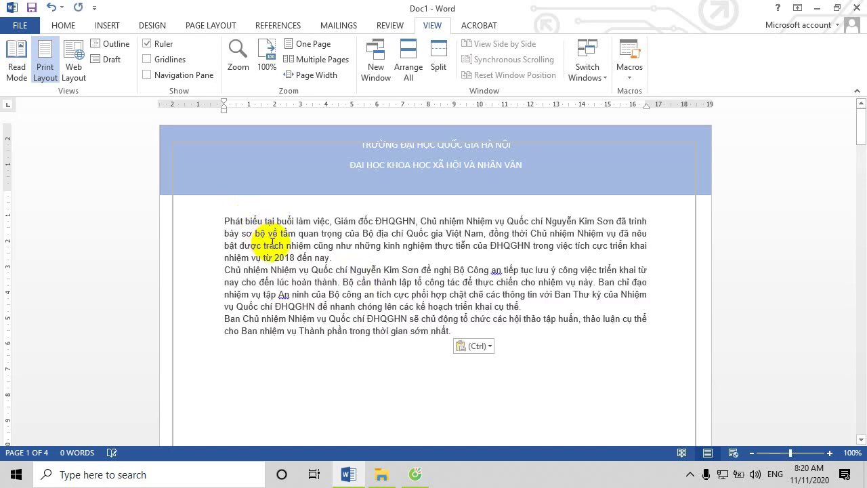
- Paste the article paragraphs three more times so Doc1 reaches 2975 words over seven pages
key(ctrl+v)
key(ctrl+v)
key(ctrl+v)
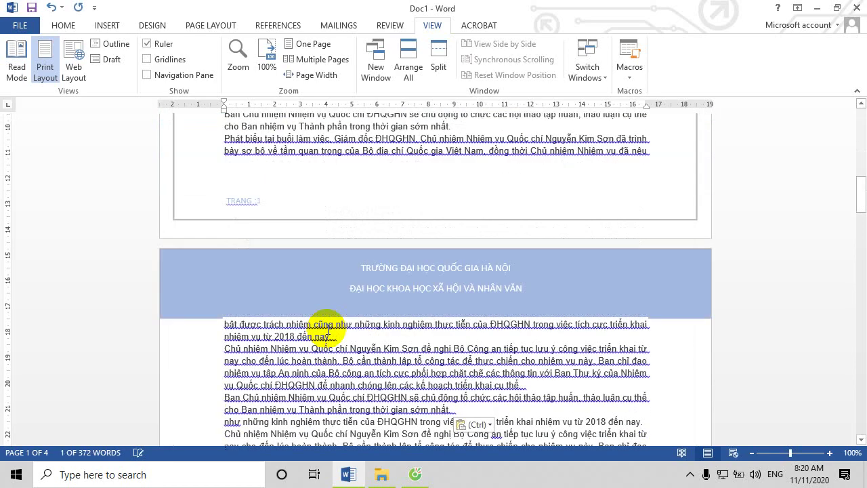
key(ctrl+v)
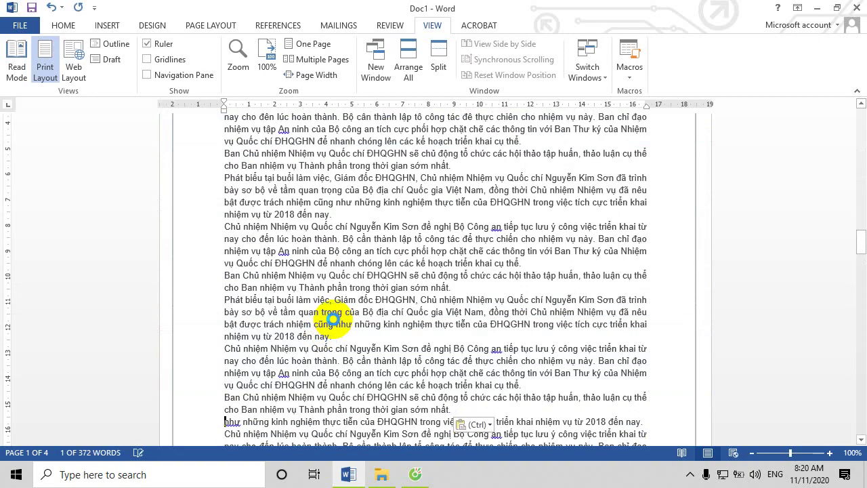
key(ctrl+v)
key(ctrl+v)
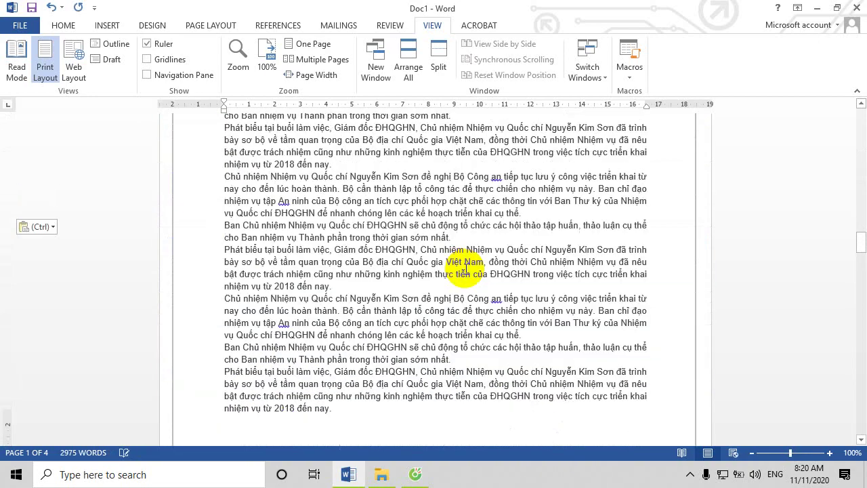
scroll(472, 277, up, 10)
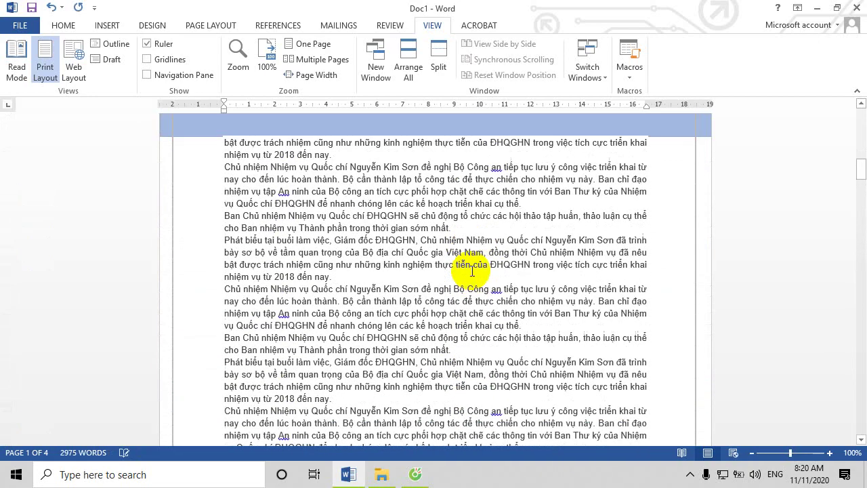
scroll(472, 272, down, 7)
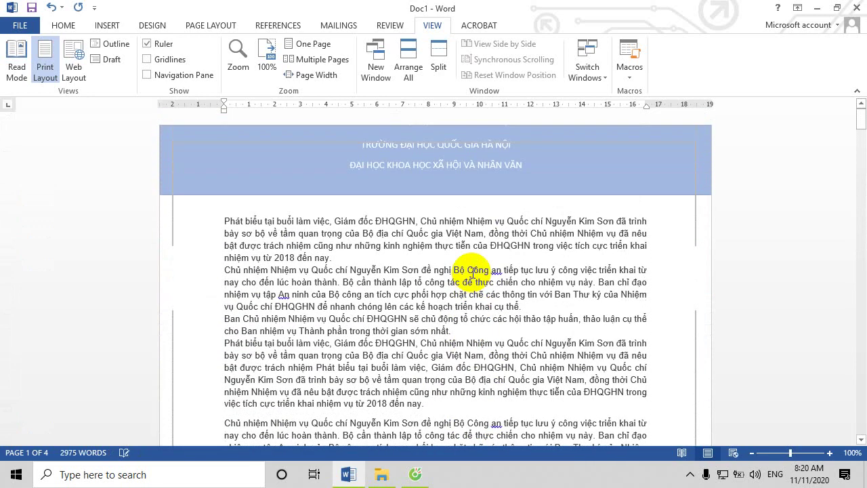
scroll(424, 301, down, 5)
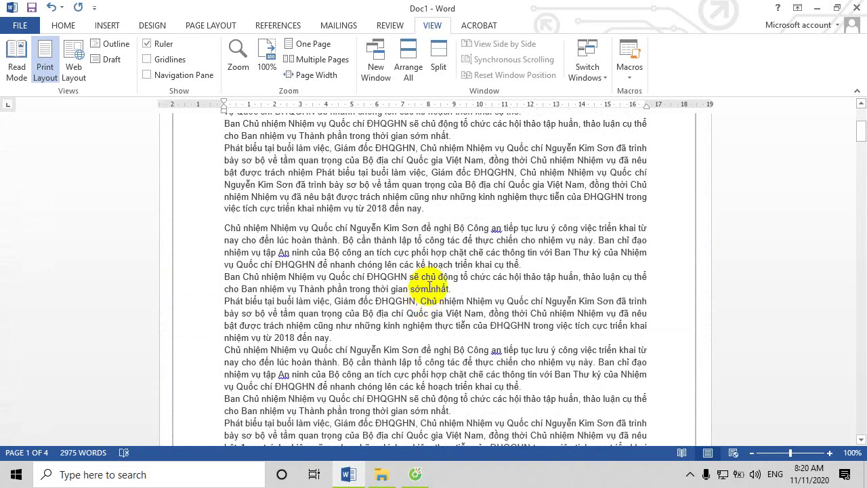
scroll(452, 258, up, 4)
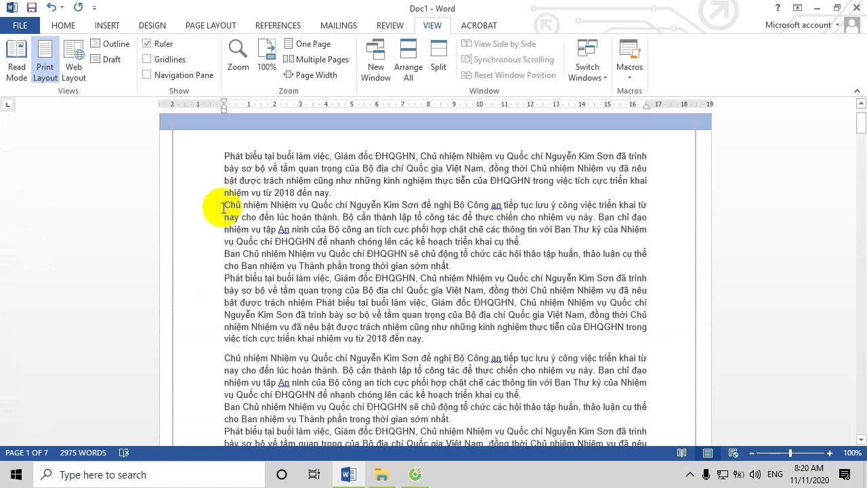
mouse_move(224, 205)
mouse_down()
mouse_move(397, 318)
mouse_move(485, 345)
mouse_up()
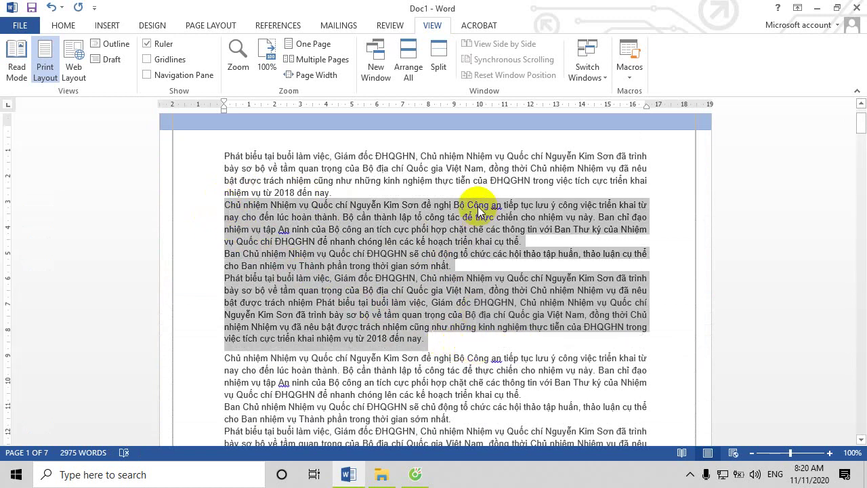
click(63, 25)
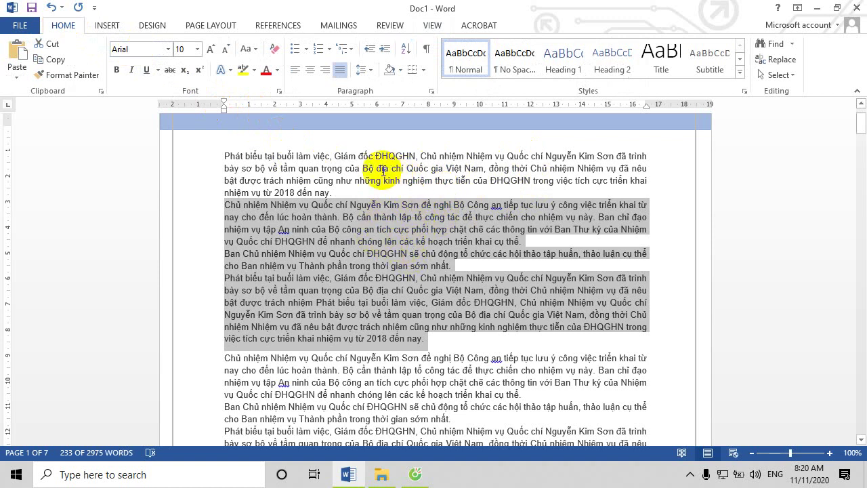
- From the first paragraph, define style NOI DUNG: Times New Roman, 13 pt, 1.5 line spacing
double_click(353, 168)
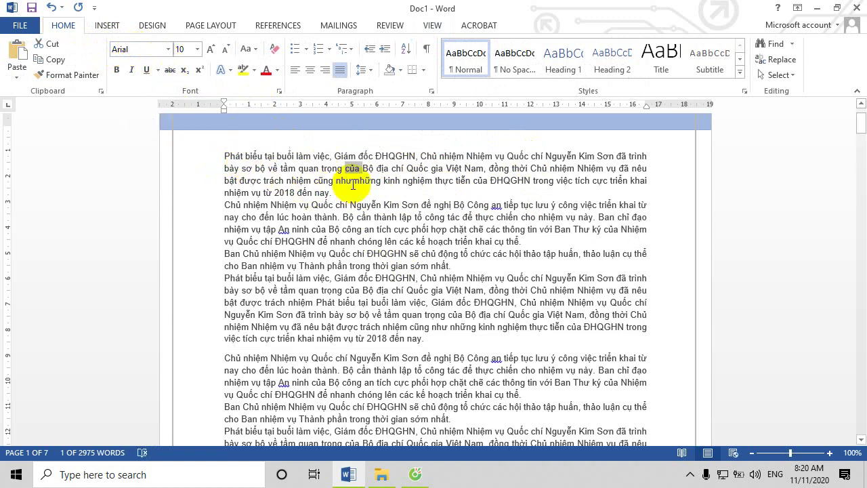
click(744, 92)
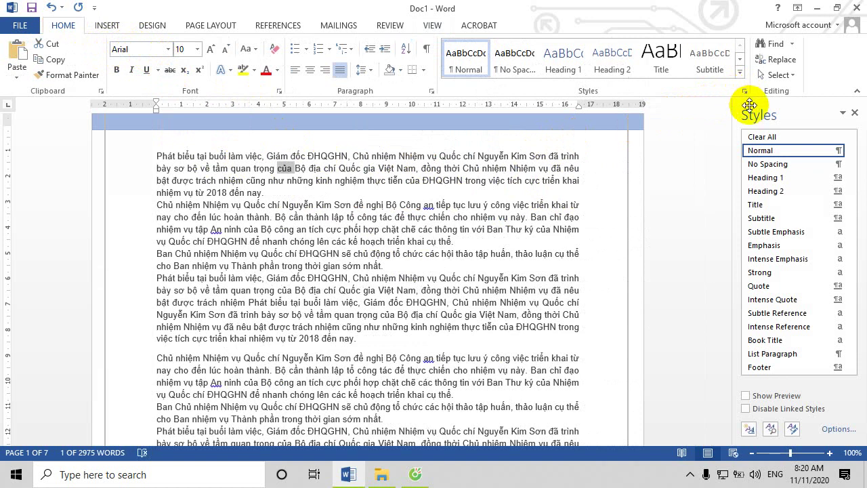
click(750, 429)
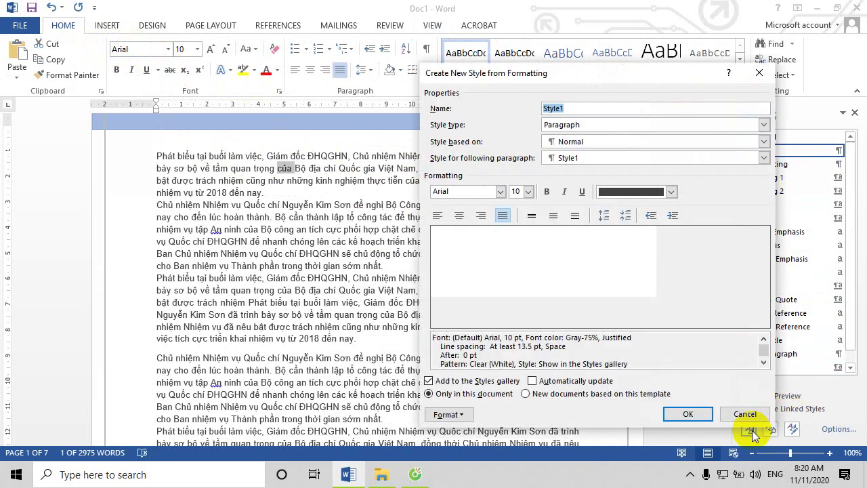
key(BackSpace)
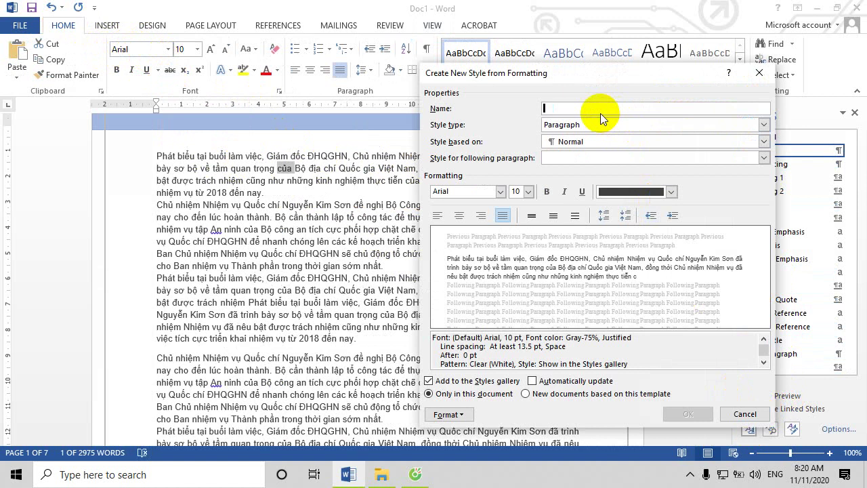
text(NOI DUNG)
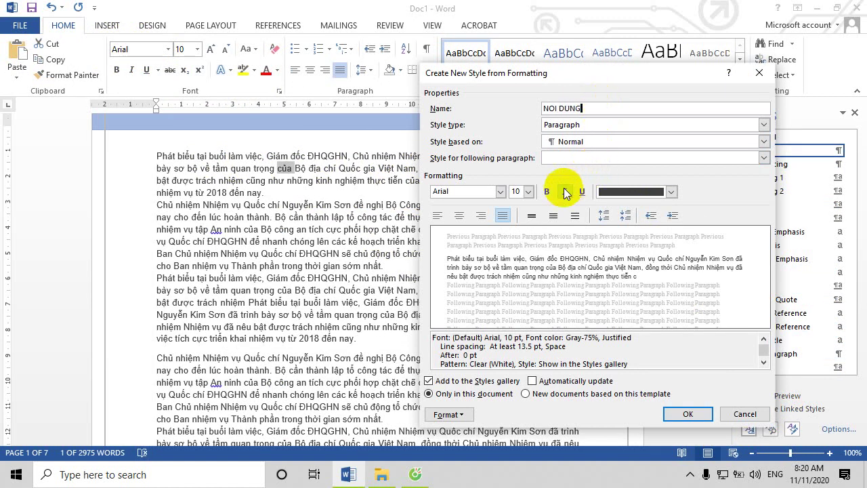
click(498, 193)
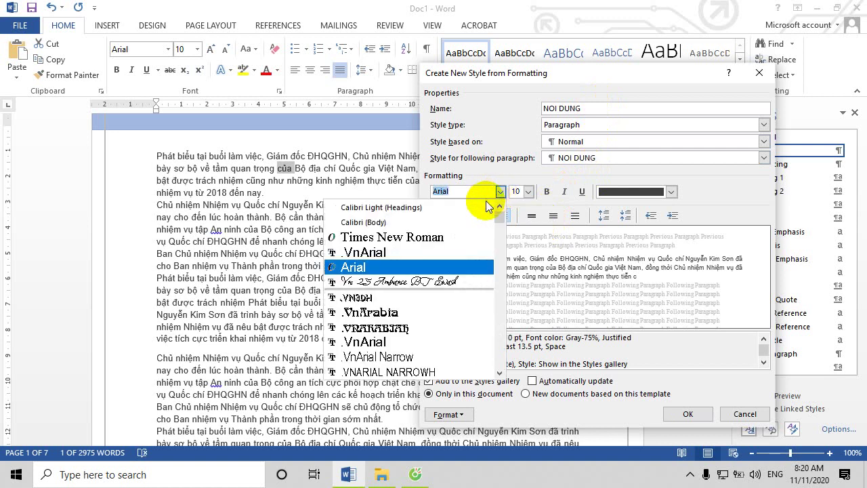
click(363, 238)
click(527, 193)
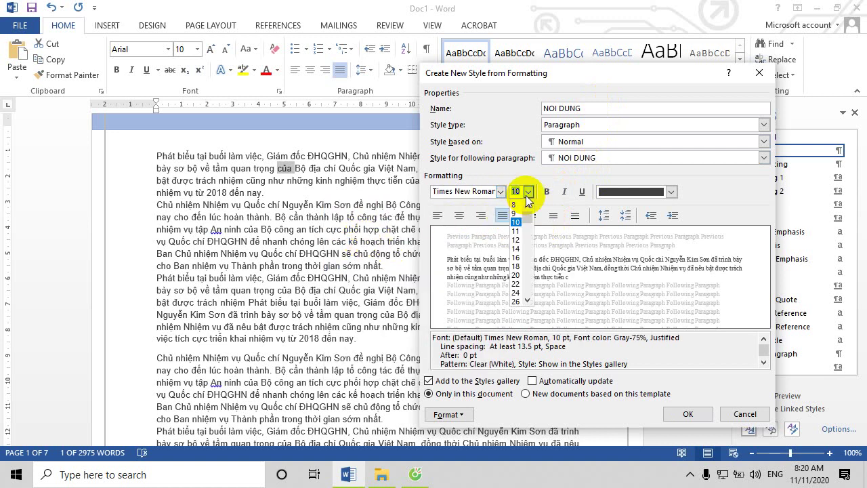
click(516, 239)
text(13)
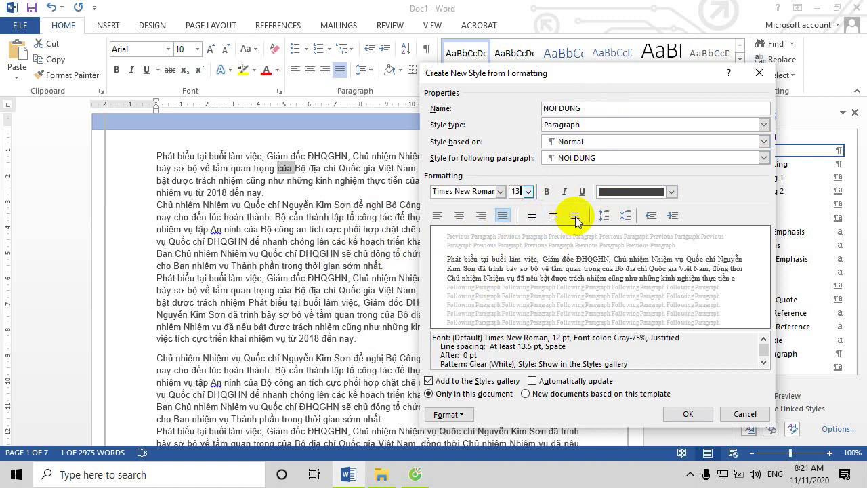
click(553, 216)
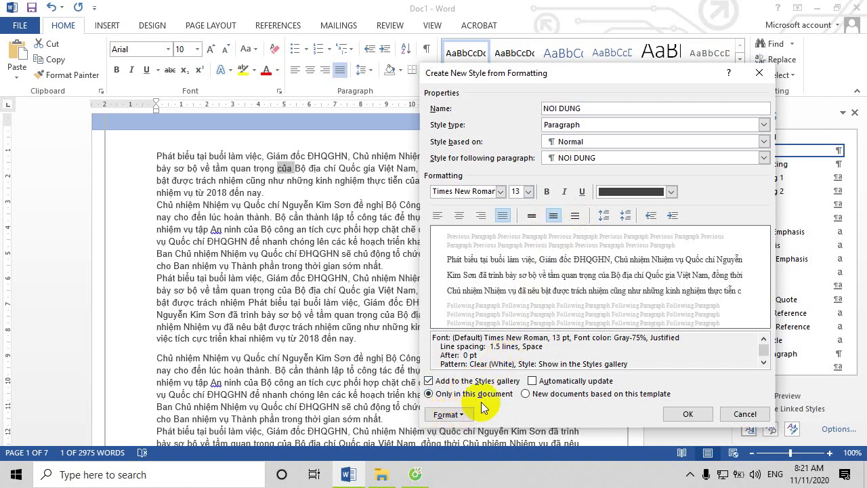
click(687, 410)
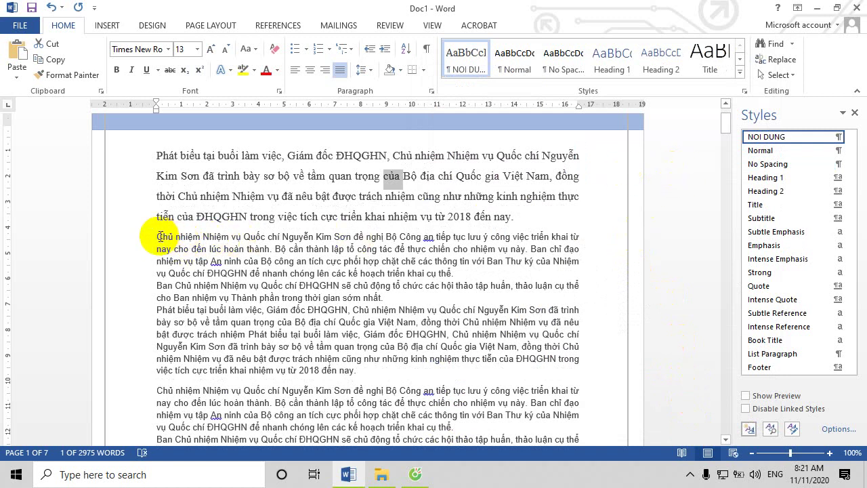
- Apply the NOI DUNG style to the leftover small-font paragraphs on page 1
drag(156, 236, 357, 371)
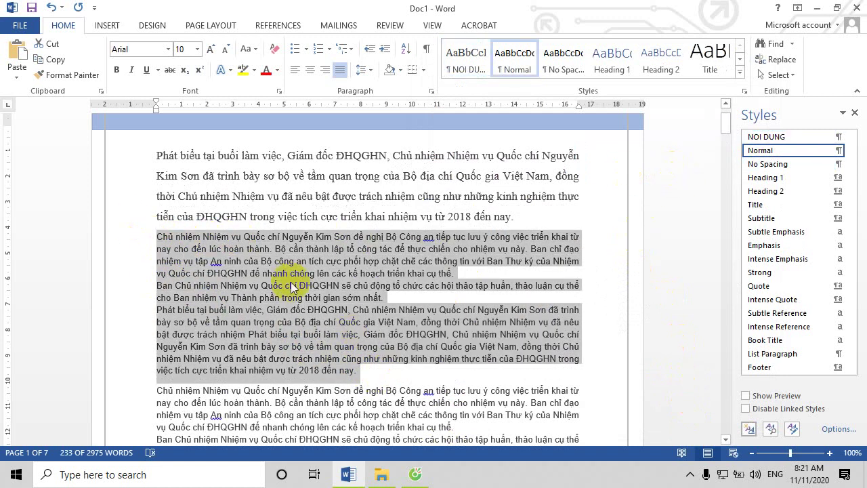
click(765, 136)
scroll(508, 363, down, 5)
scroll(439, 296, down, 3)
scroll(438, 296, down, 3)
drag(157, 195, 410, 393)
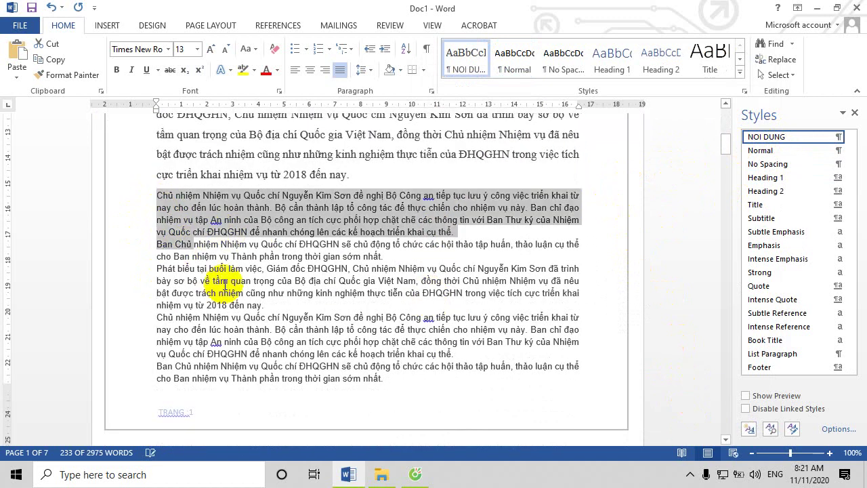
click(763, 138)
scroll(506, 264, up, 4)
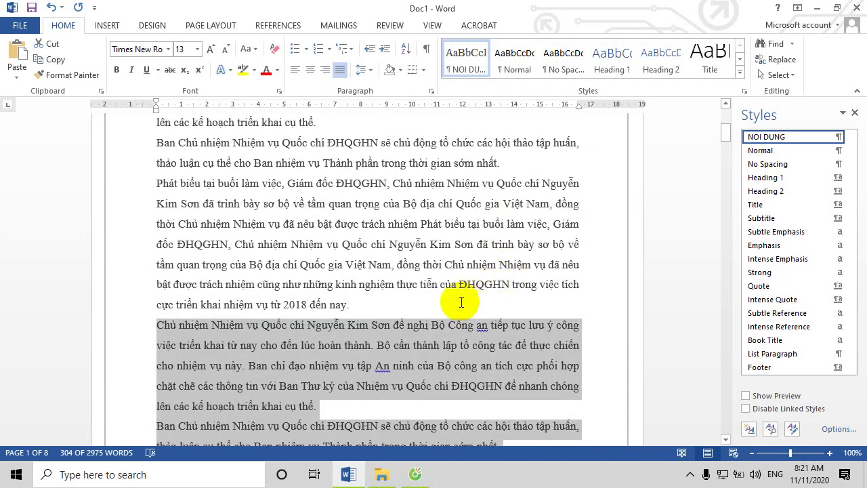
scroll(458, 303, down, 5)
scroll(458, 303, down, 5)
scroll(457, 303, down, 5)
scroll(458, 302, down, 2)
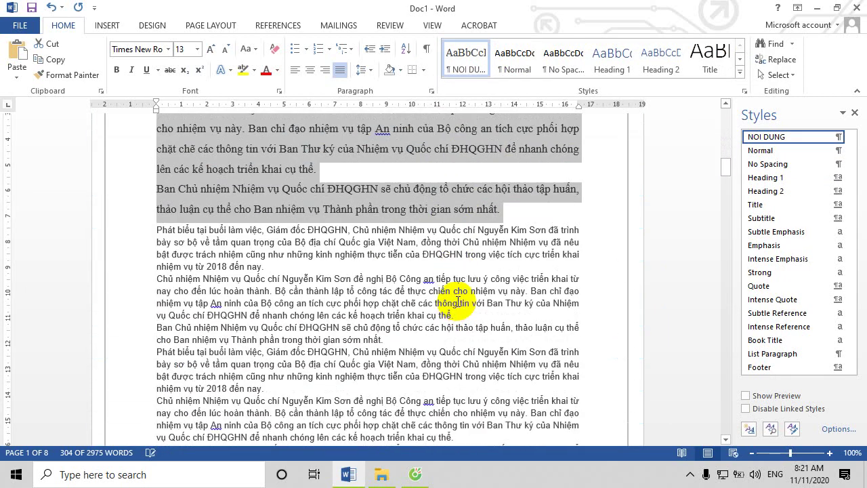
scroll(460, 292, down, 1)
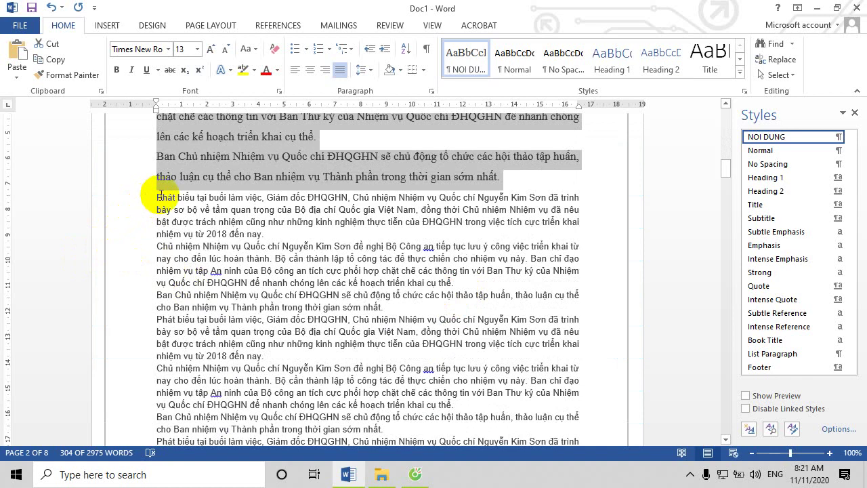
- Restyle the next unstyled blocks on page 2 with NOI DUNG
drag(157, 197, 404, 338)
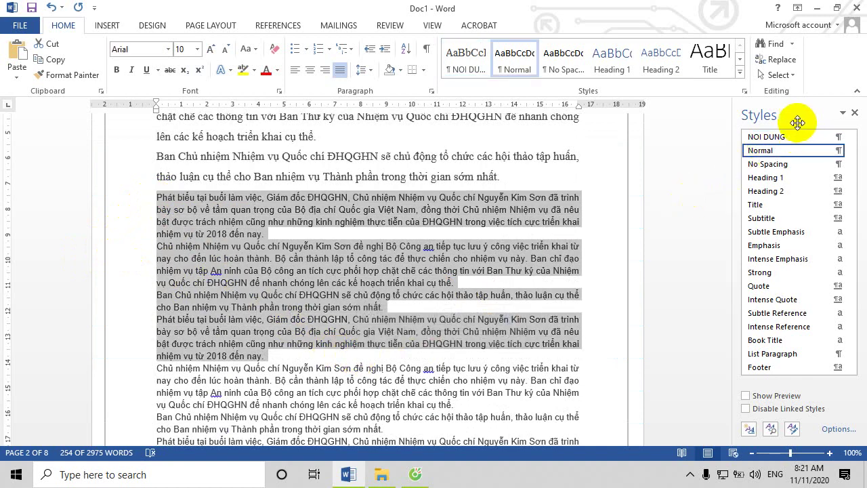
click(779, 137)
scroll(495, 232, down, 3)
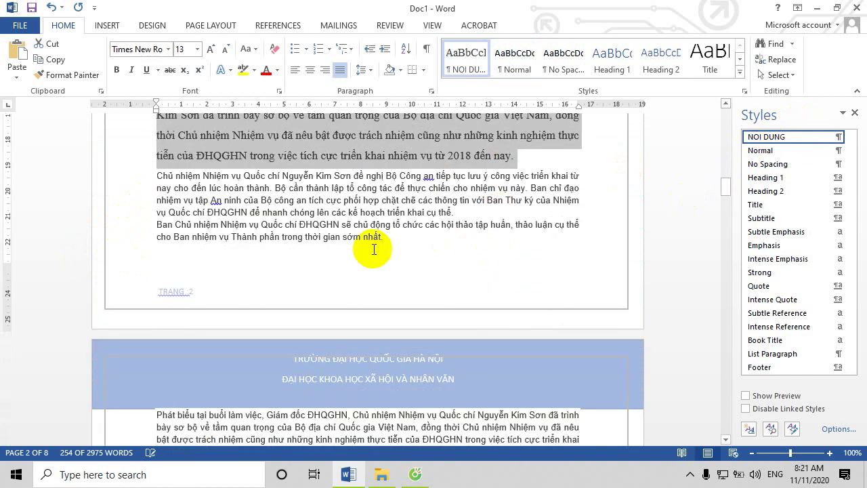
mouse_move(154, 174)
mouse_down()
mouse_move(264, 211)
mouse_move(400, 236)
mouse_up()
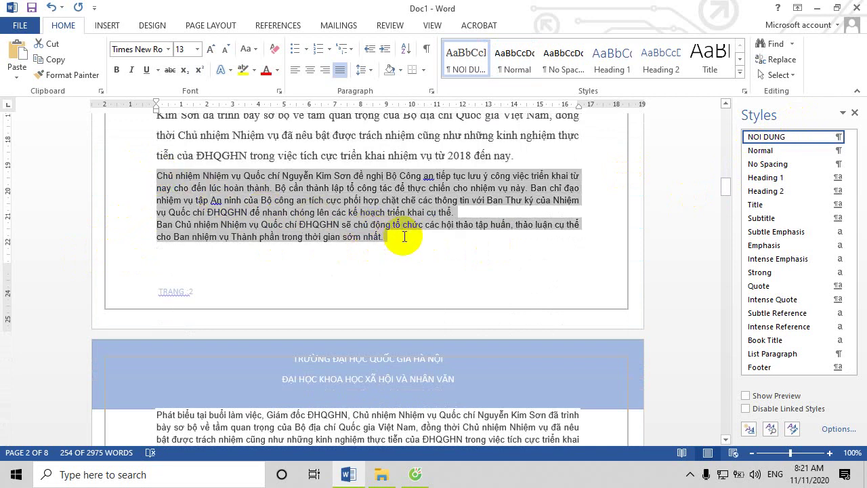
click(772, 136)
scroll(196, 196, down, 3)
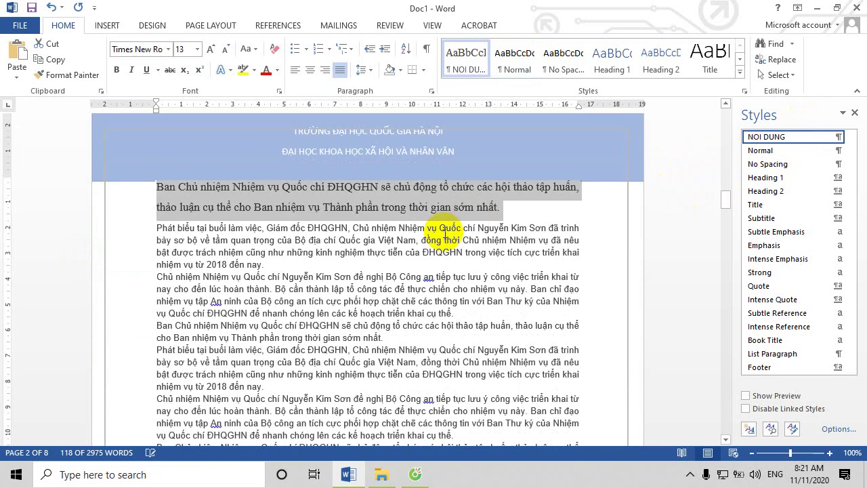
click(156, 186)
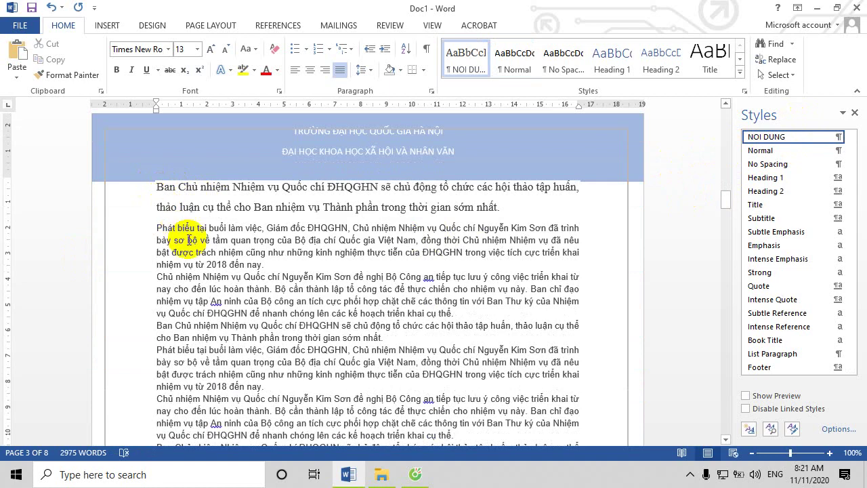
scroll(340, 412, down, 3)
scroll(368, 332, down, 3)
scroll(291, 249, down, 3)
scroll(310, 300, down, 3)
scroll(310, 304, down, 3)
scroll(354, 300, down, 3)
scroll(399, 243, down, 3)
scroll(379, 298, down, 3)
- Apply NOI DUNG to the small-font paragraphs on page 5
shift+click(393, 274)
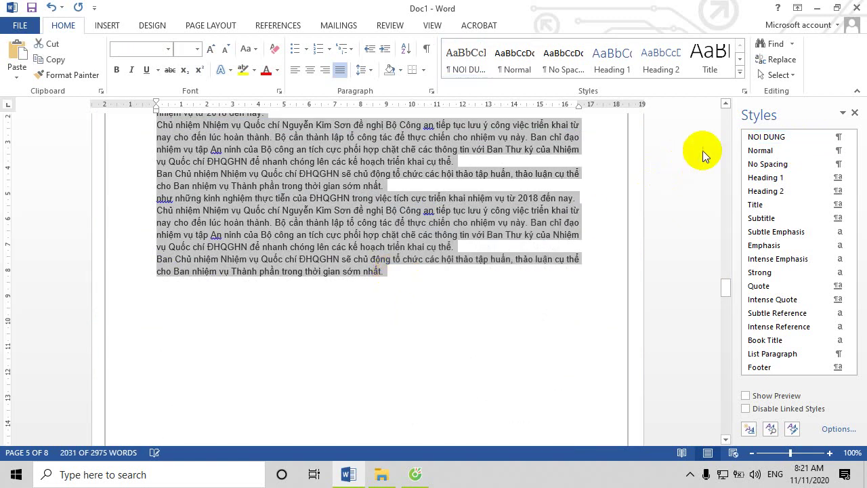
click(757, 137)
scroll(460, 242, up, 3)
scroll(470, 209, up, 3)
scroll(385, 194, up, 2)
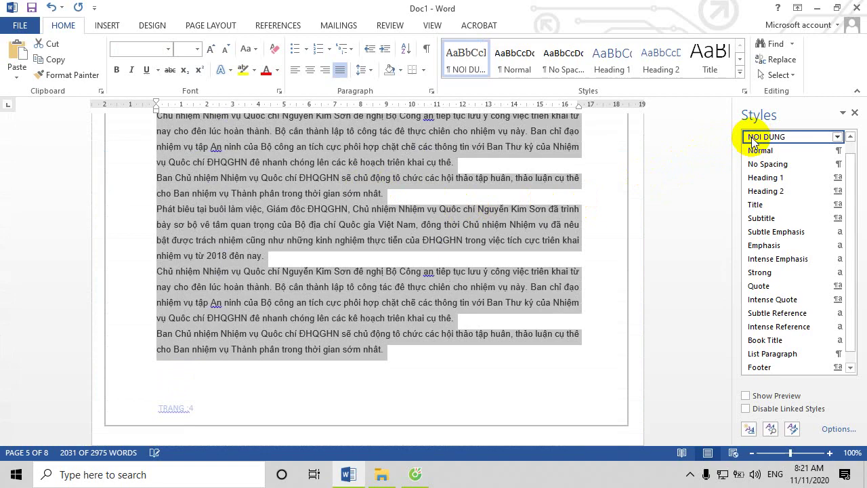
click(420, 225)
- Scroll through the nine pages to check that the body text now matches
scroll(418, 225, up, 1)
scroll(417, 226, up, 3)
scroll(417, 227, up, 5)
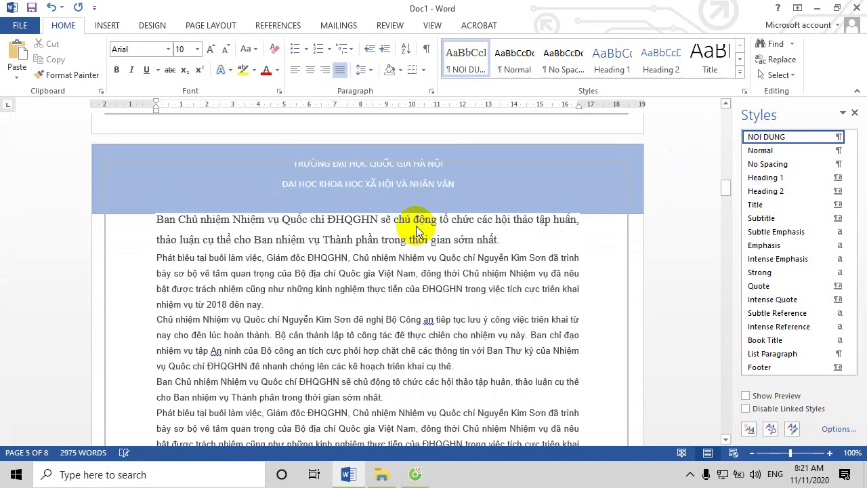
scroll(417, 227, up, 2)
scroll(418, 226, up, 1)
scroll(417, 227, up, 1)
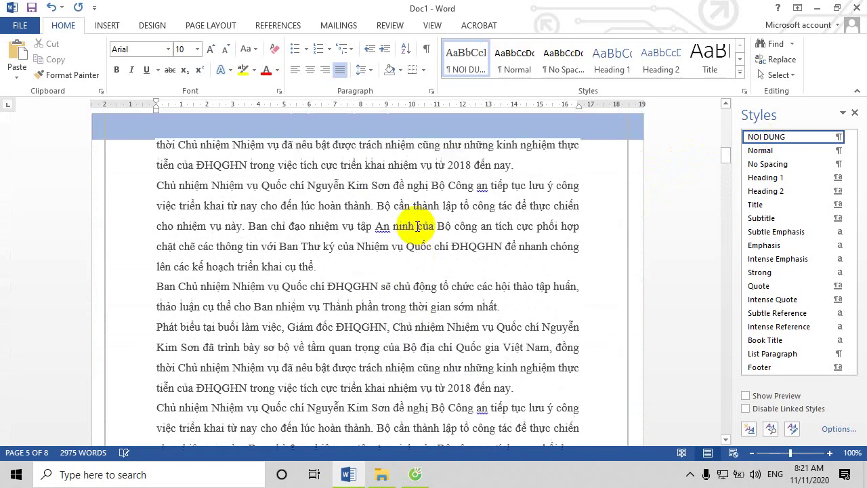
scroll(417, 227, up, 1)
scroll(418, 226, up, 1)
scroll(417, 226, down, 4)
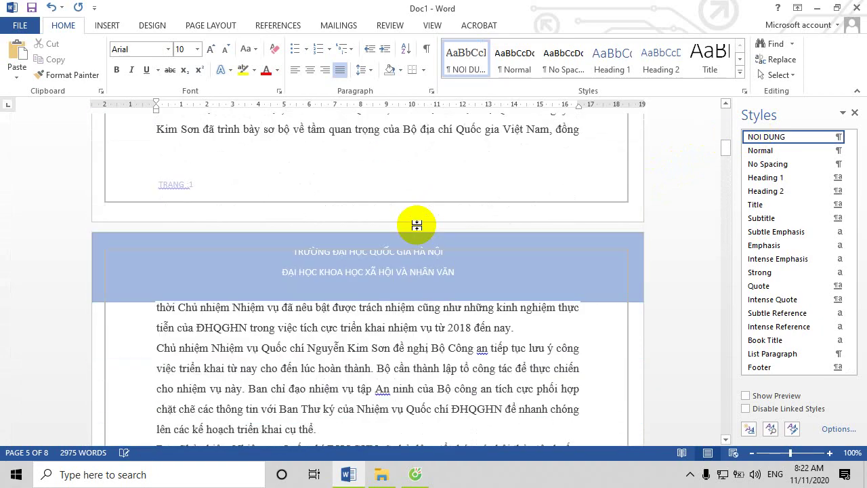
scroll(417, 227, down, 5)
scroll(418, 226, down, 3)
scroll(419, 226, down, 3)
scroll(427, 237, down, 2)
scroll(427, 237, down, 3)
scroll(427, 237, down, 1)
scroll(427, 237, down, 3)
scroll(423, 259, down, 2)
scroll(423, 259, down, 2)
scroll(428, 277, down, 3)
scroll(429, 277, down, 2)
scroll(410, 234, up, 5)
scroll(396, 242, up, 5)
scroll(265, 174, up, 5)
scroll(449, 180, up, 4)
scroll(334, 208, up, 4)
scroll(375, 201, up, 5)
scroll(428, 162, up, 5)
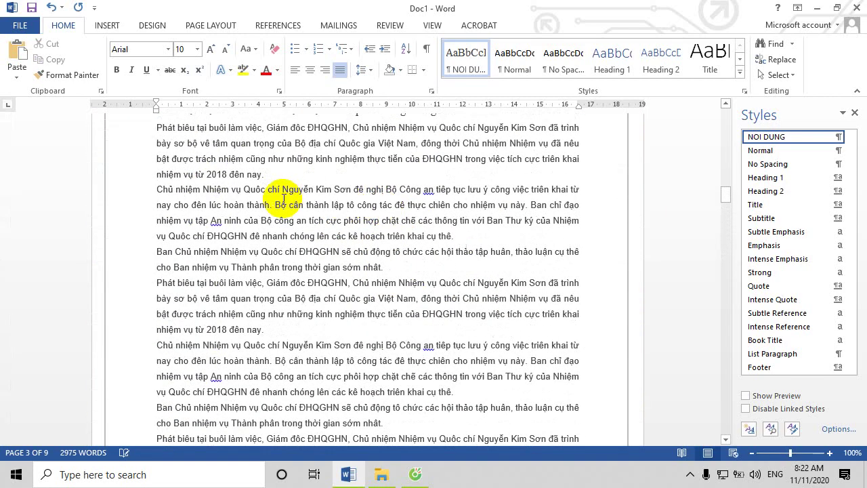
scroll(344, 232, up, 5)
scroll(355, 218, up, 5)
scroll(358, 219, up, 3)
scroll(371, 222, up, 5)
scroll(386, 196, up, 5)
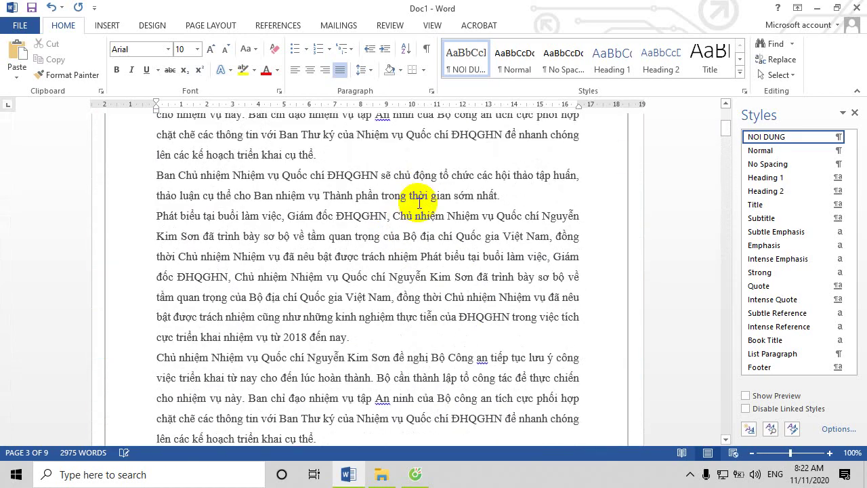
scroll(358, 285, up, 5)
scroll(398, 265, up, 3)
scroll(398, 265, down, 5)
scroll(397, 368, down, 5)
scroll(397, 290, down, 5)
scroll(387, 256, down, 5)
scroll(402, 305, down, 5)
scroll(404, 290, down, 5)
scroll(398, 286, down, 5)
scroll(404, 293, down, 5)
scroll(405, 295, down, 3)
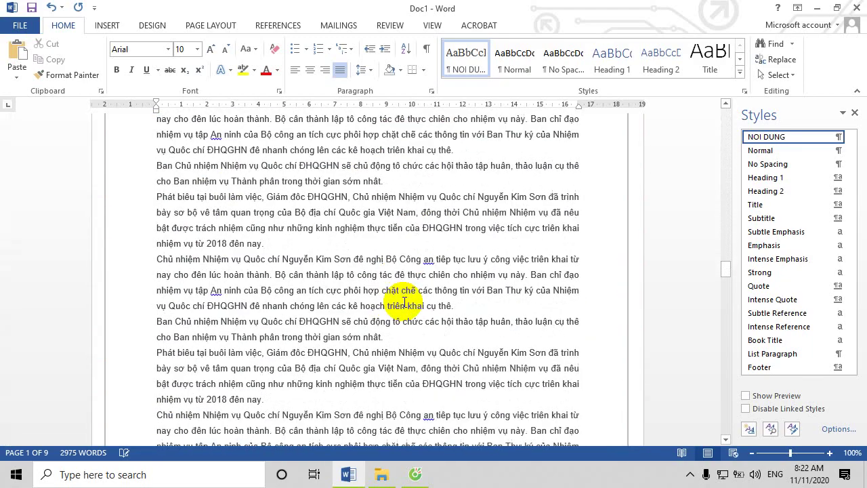
scroll(406, 305, up, 5)
scroll(404, 306, up, 5)
scroll(400, 296, up, 5)
scroll(399, 306, up, 5)
scroll(397, 319, up, 5)
scroll(406, 293, up, 5)
scroll(400, 284, up, 3)
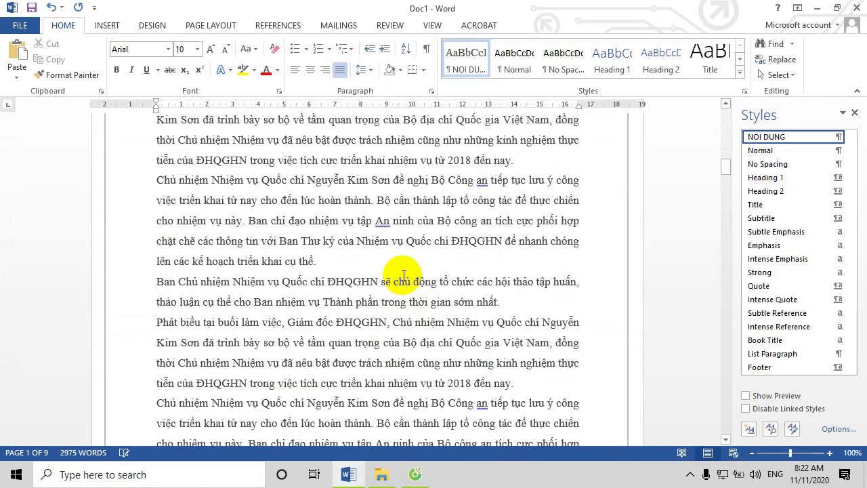
scroll(402, 273, up, 3)
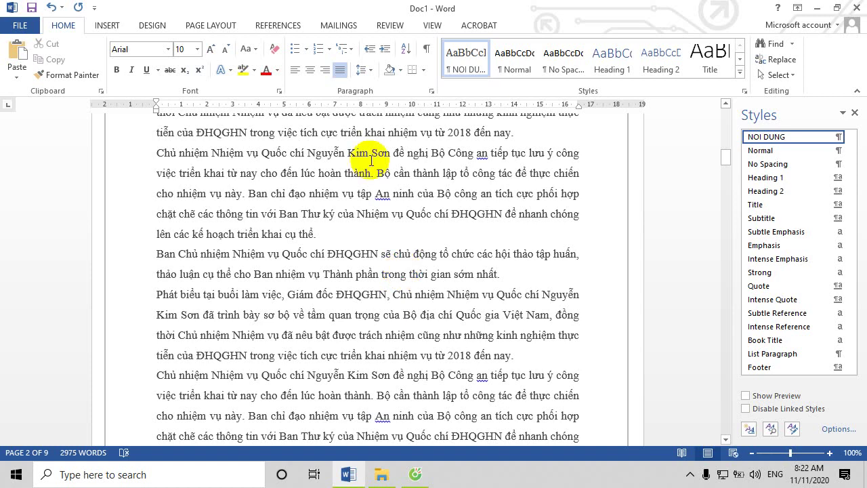
scroll(348, 199, down, 3)
scroll(465, 223, down, 3)
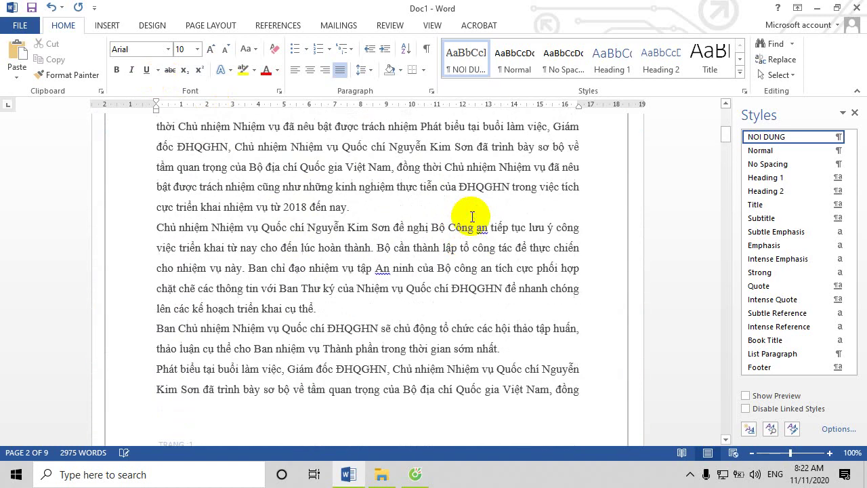
scroll(472, 216, down, 3)
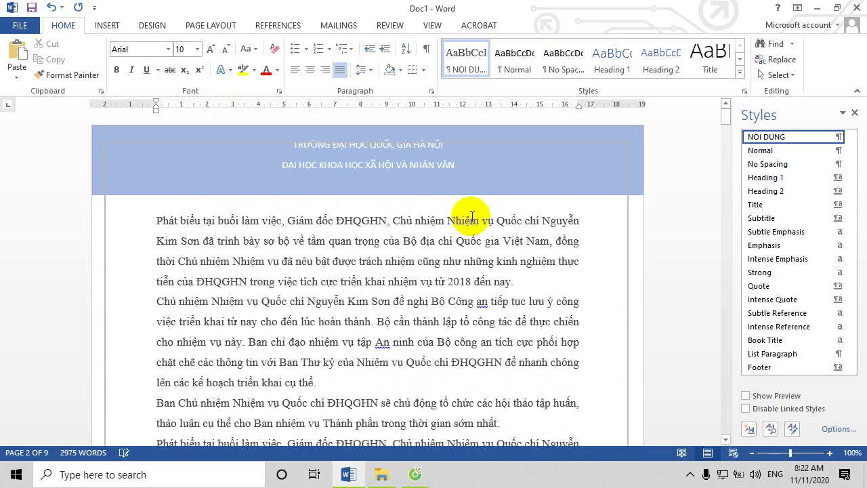
- Select the opening paragraph and browse the Drop Cap and WordArt choices without applying any
click(422, 231)
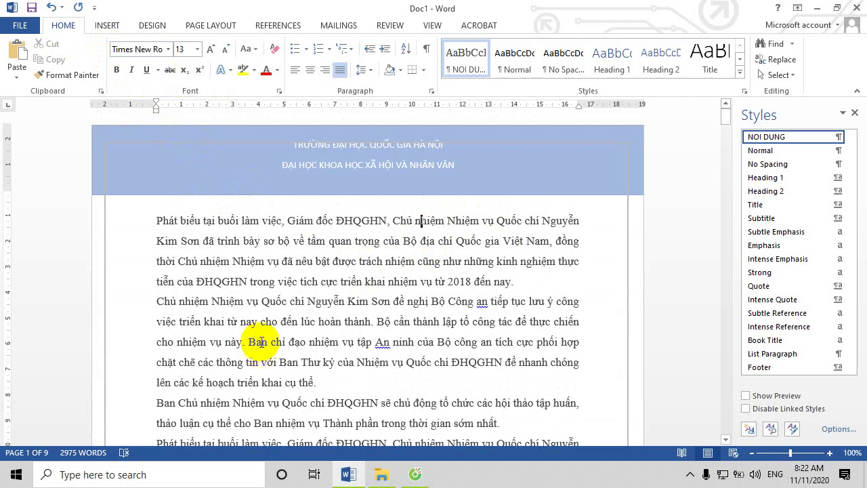
drag(157, 220, 420, 281)
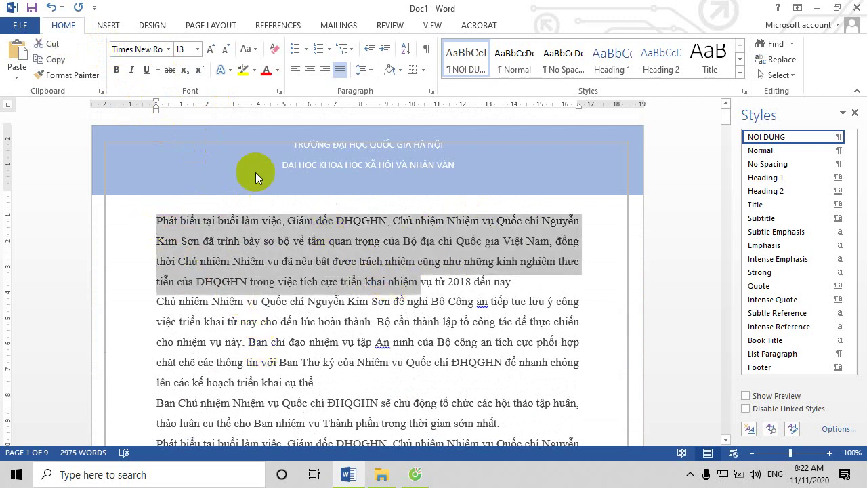
click(114, 28)
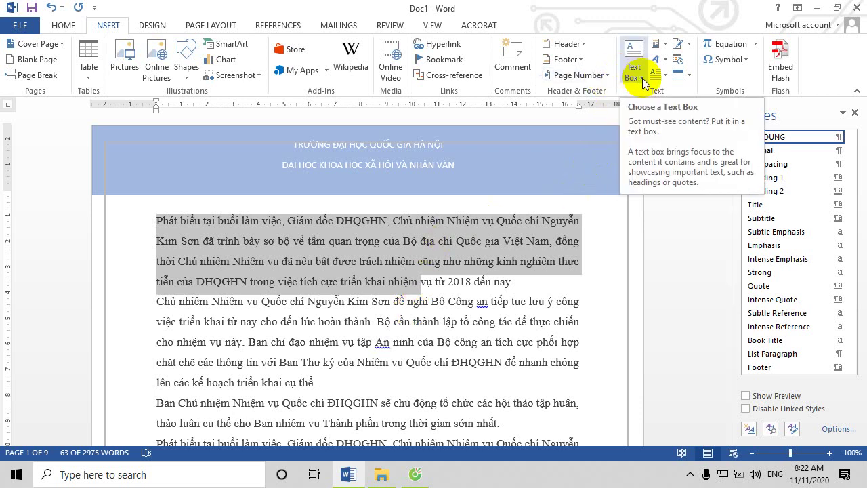
click(690, 76)
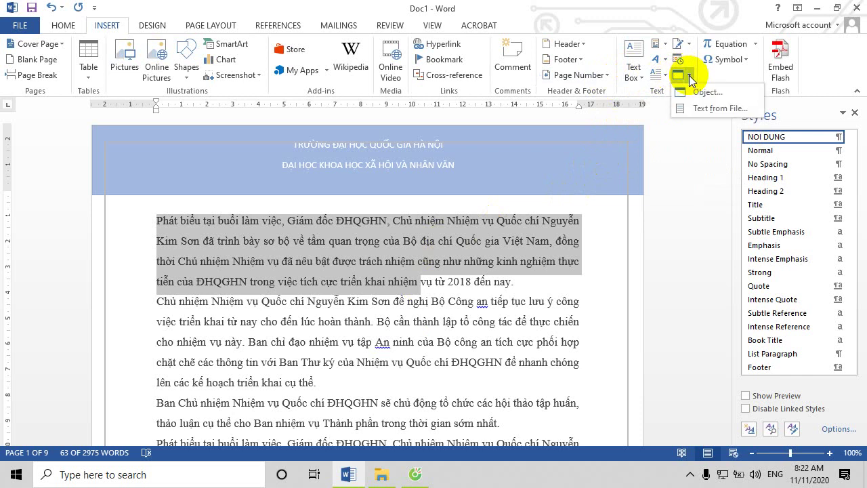
click(664, 75)
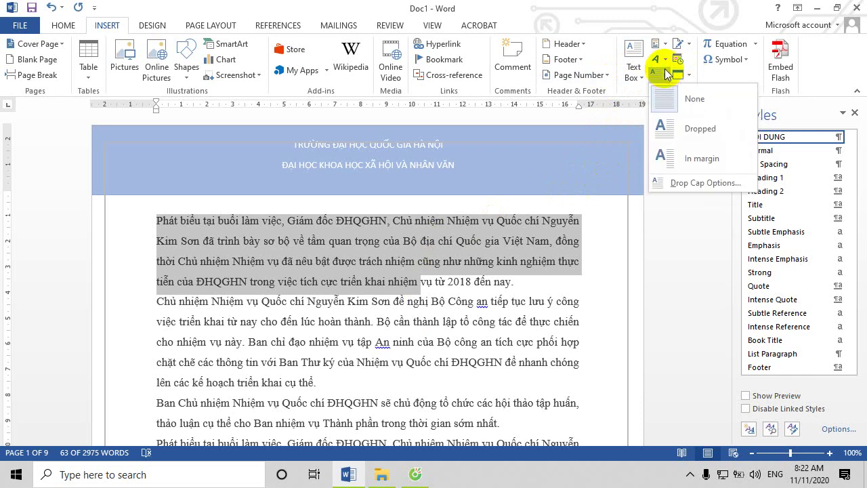
click(665, 59)
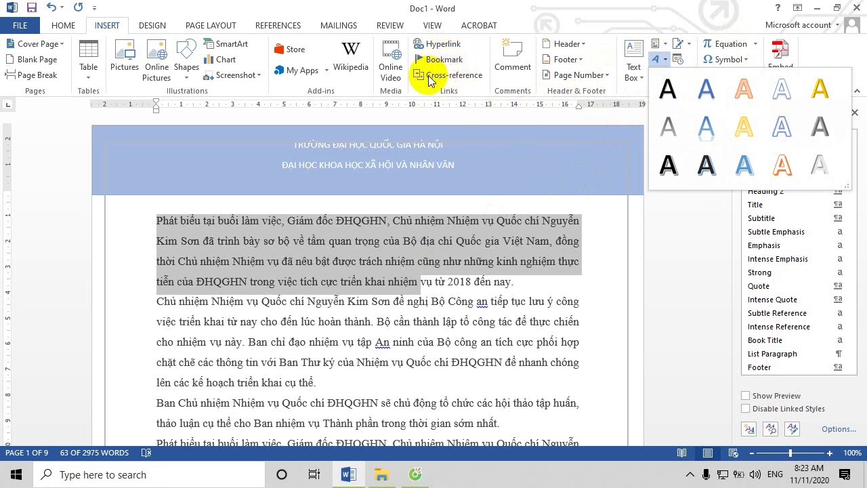
click(269, 262)
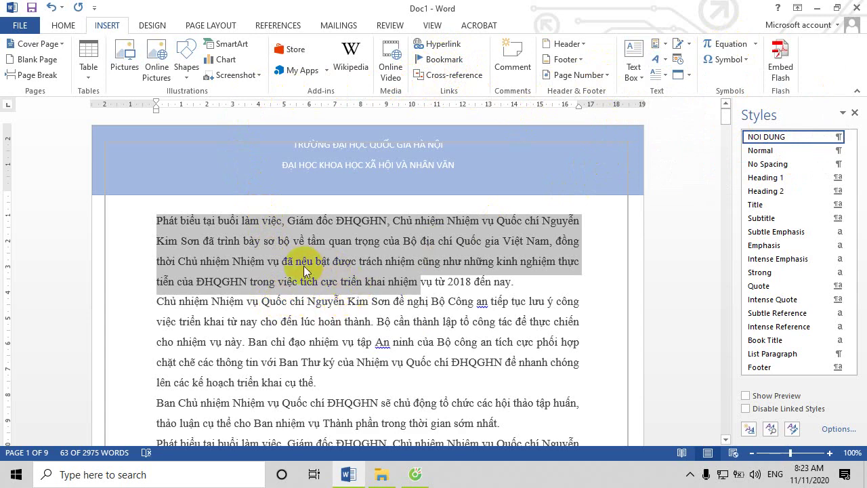
- Undo the stray change and reselect the first paragraph, leaving it unformatted
scroll(325, 298, down, 4)
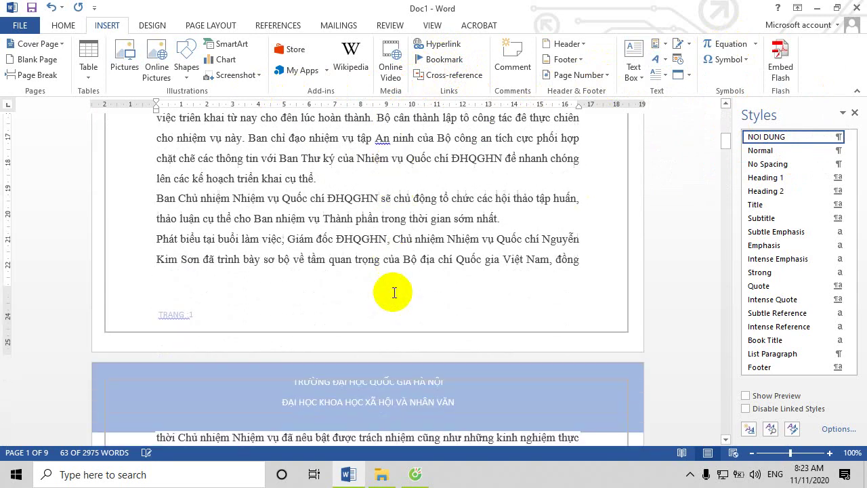
key(ctrl+z)
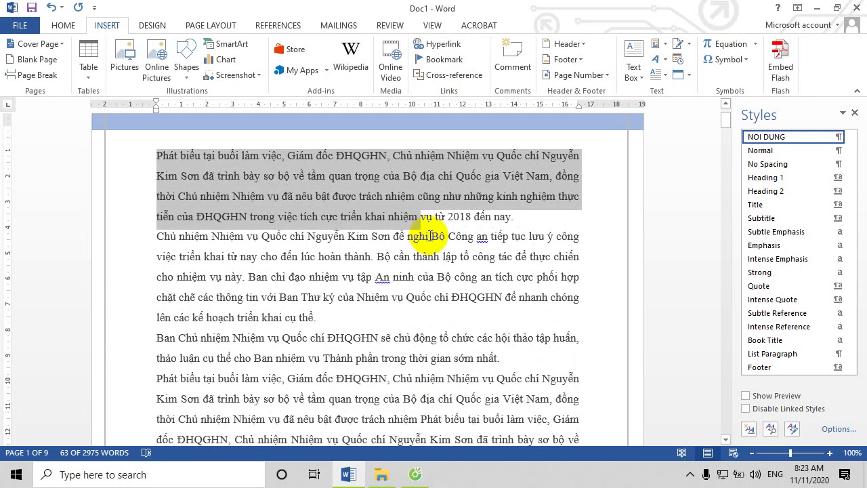
click(465, 212)
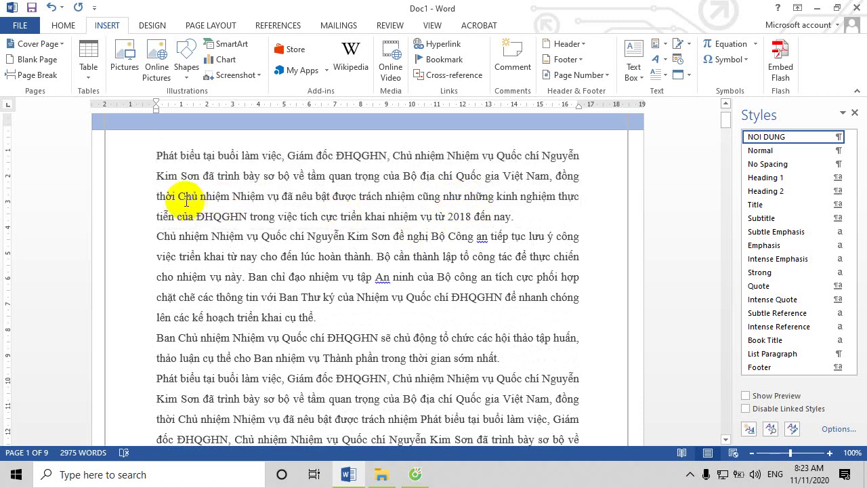
scroll(286, 223, up, 1)
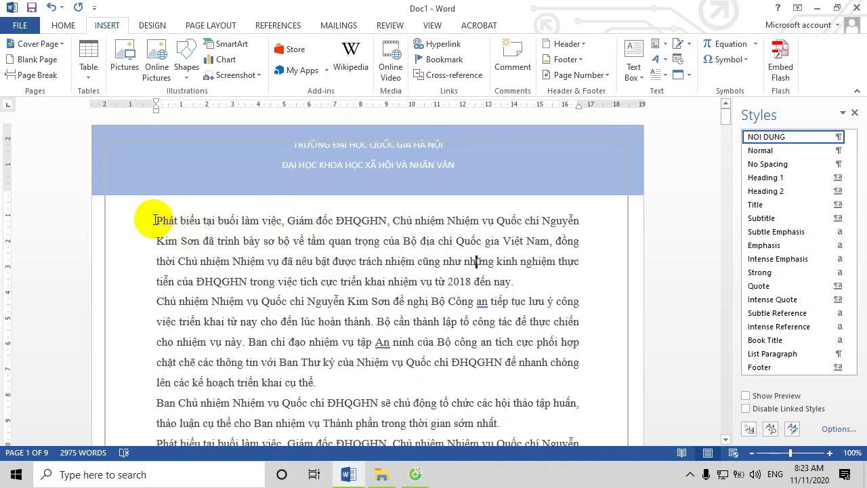
drag(156, 220, 531, 287)
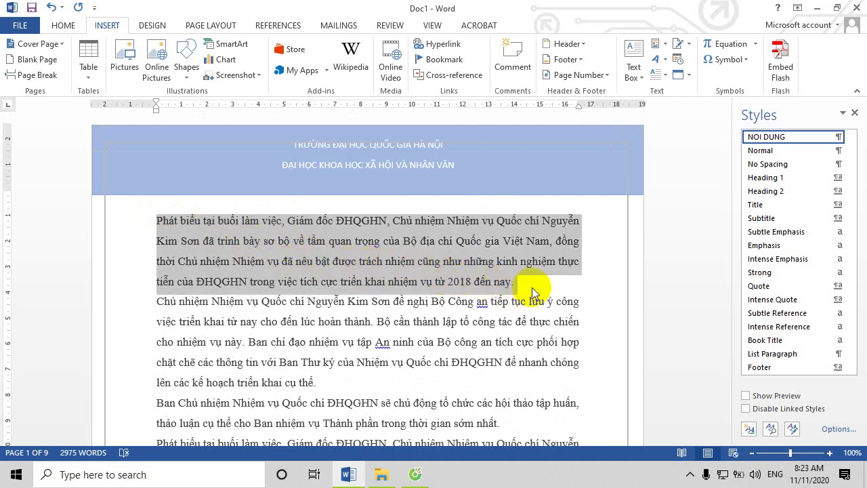
click(159, 224)
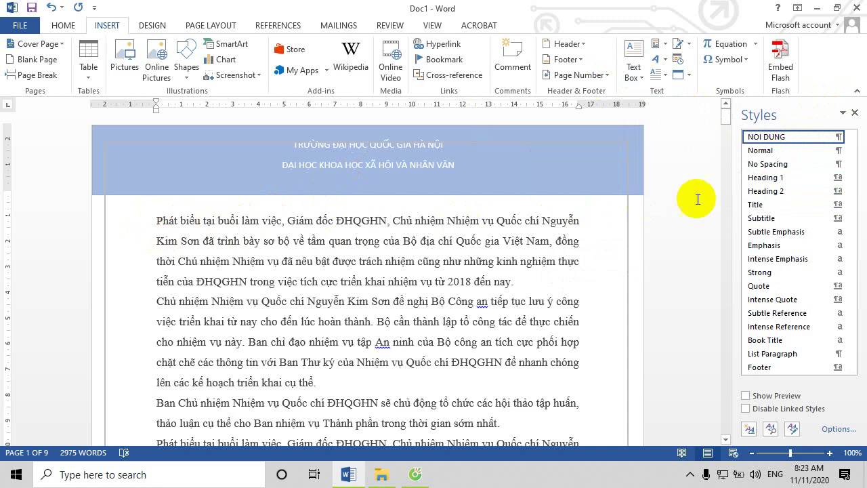
- Inspect NOI DUNG's Indents and Spacing and Line and Page Breaks settings, then cancel without changes
right_click(772, 136)
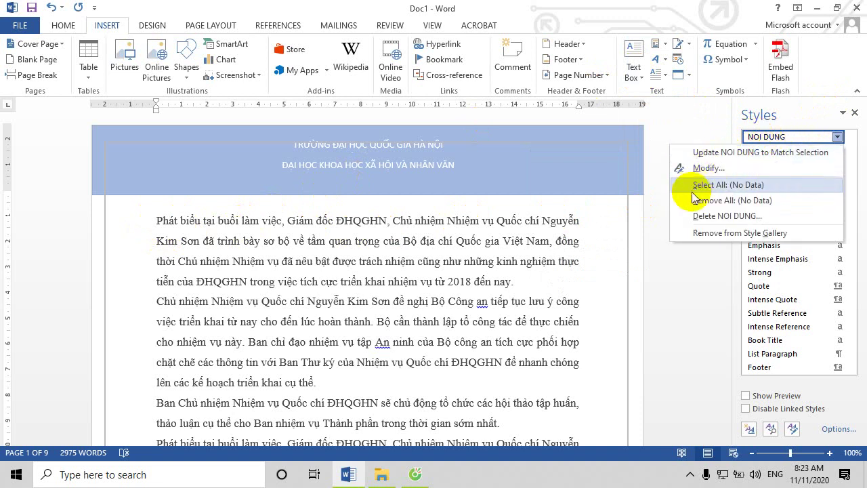
click(703, 170)
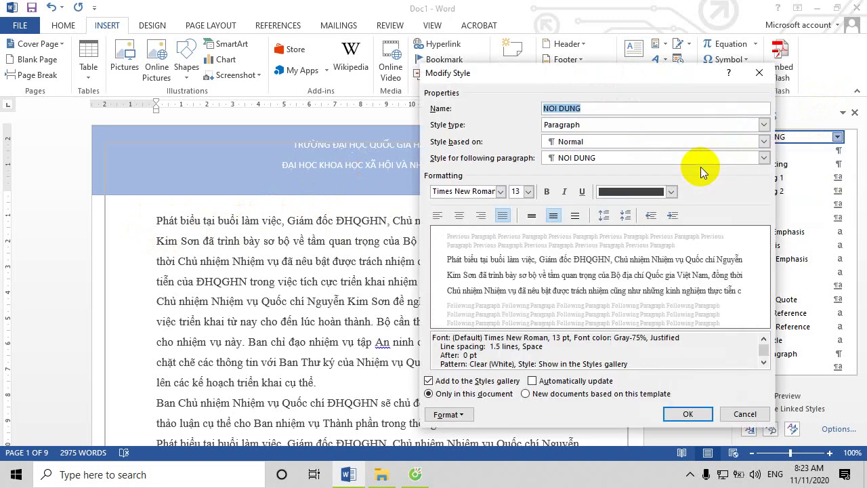
click(449, 415)
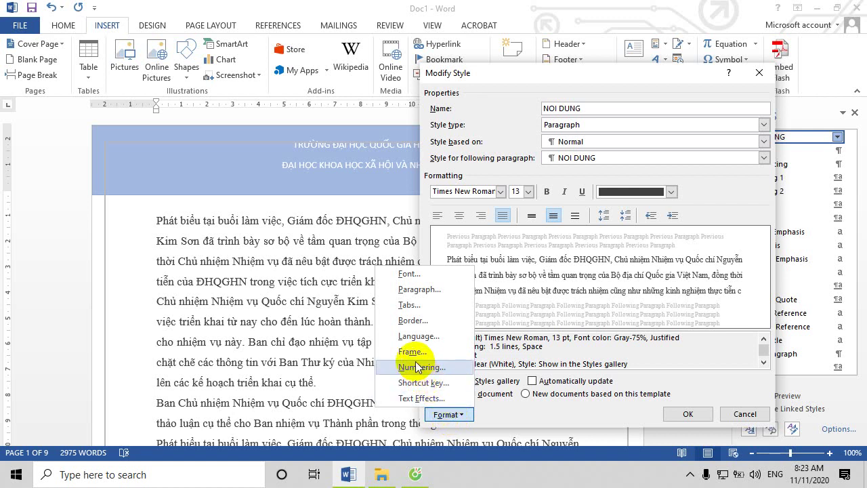
click(410, 290)
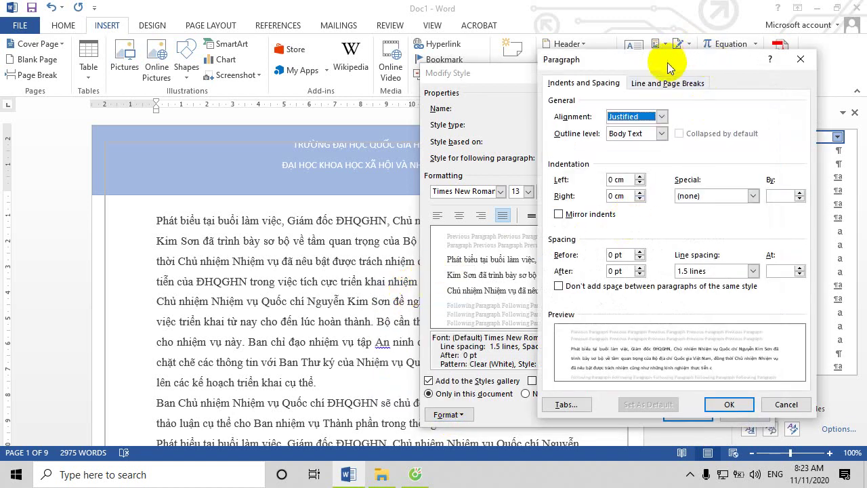
click(665, 83)
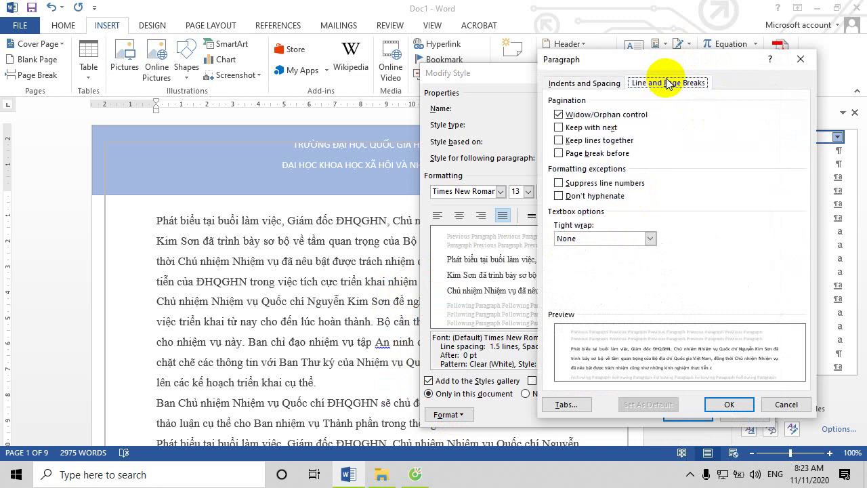
click(585, 84)
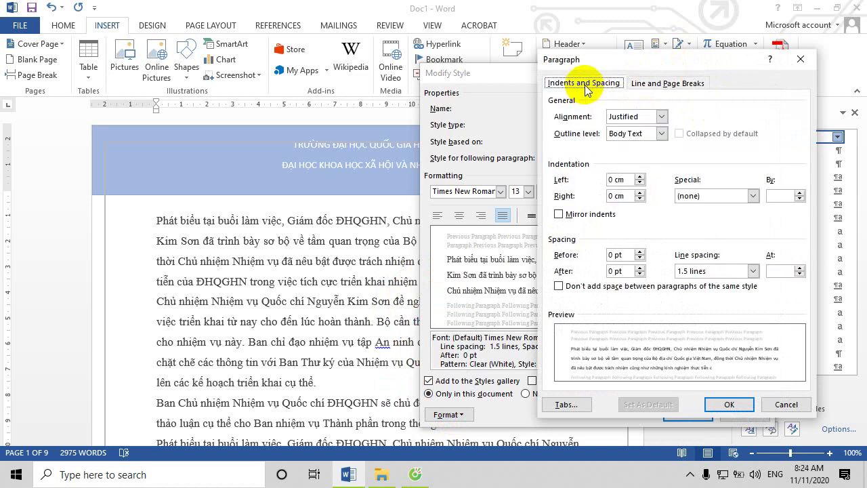
click(777, 405)
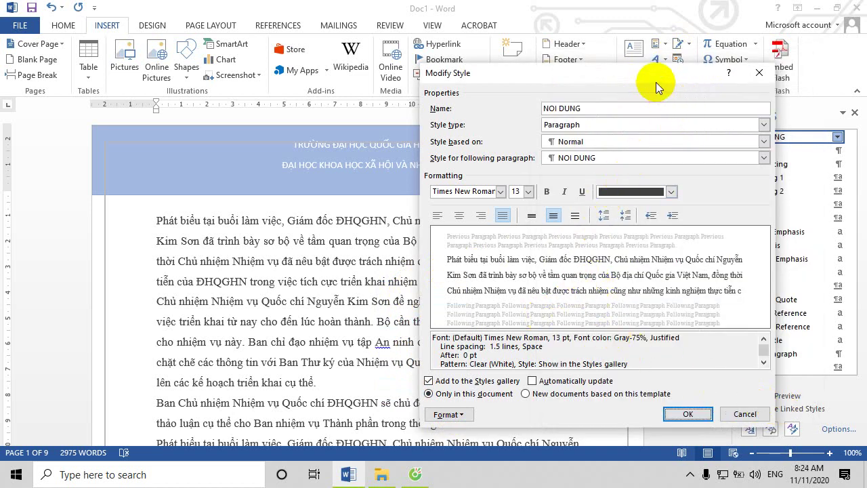
click(759, 73)
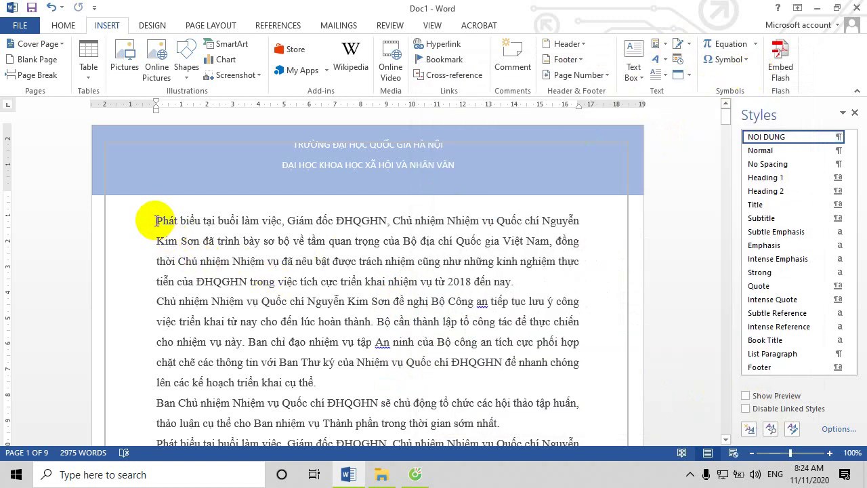
- Give the first paragraph a Dropped 'P' initial
drag(155, 220, 571, 229)
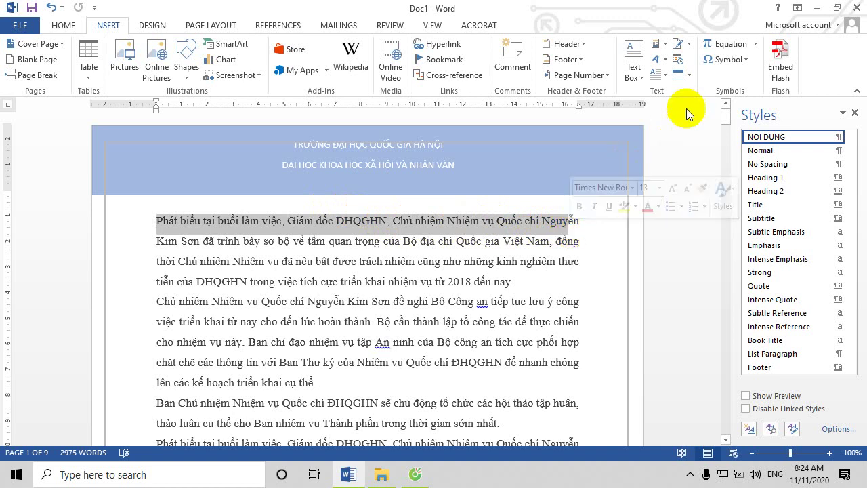
click(665, 77)
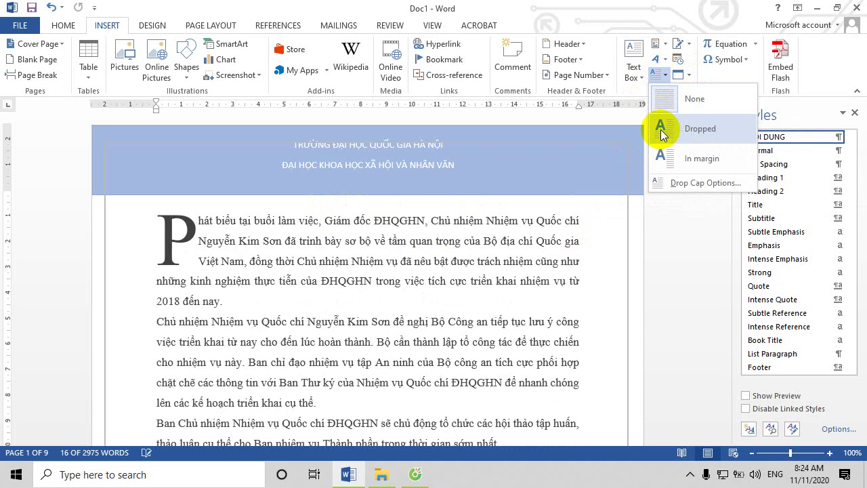
click(660, 130)
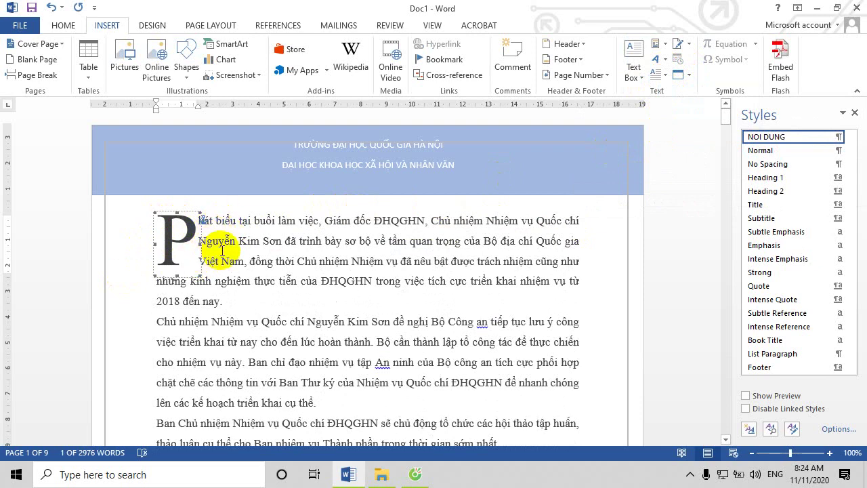
scroll(228, 280, down, 10)
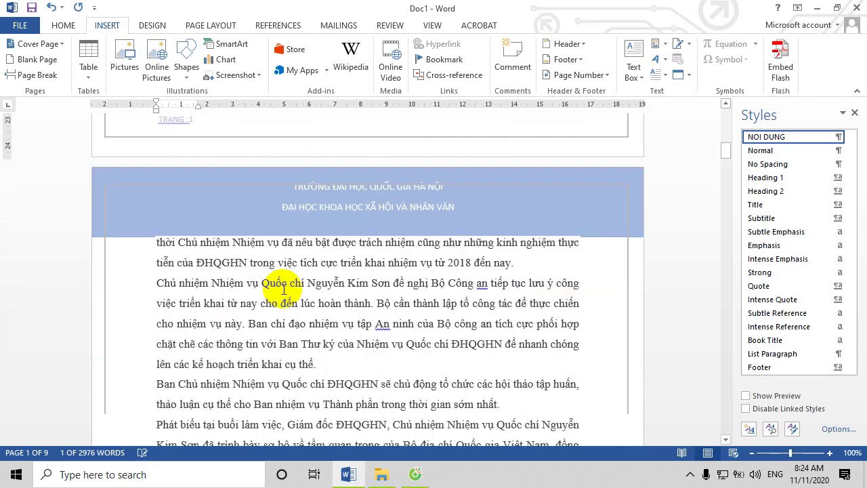
scroll(283, 289, down, 3)
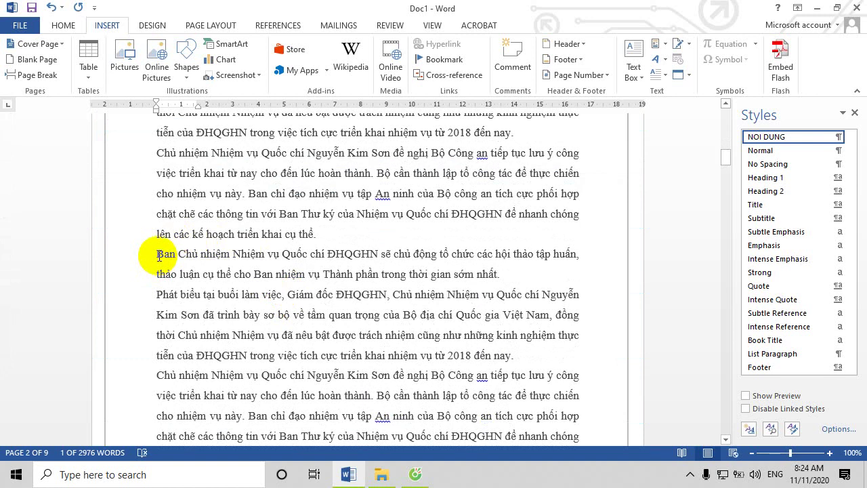
- Add a Dropped 'B' initial to the paragraph beginning 'Ban Chủ nhiệm'
drag(158, 256, 505, 275)
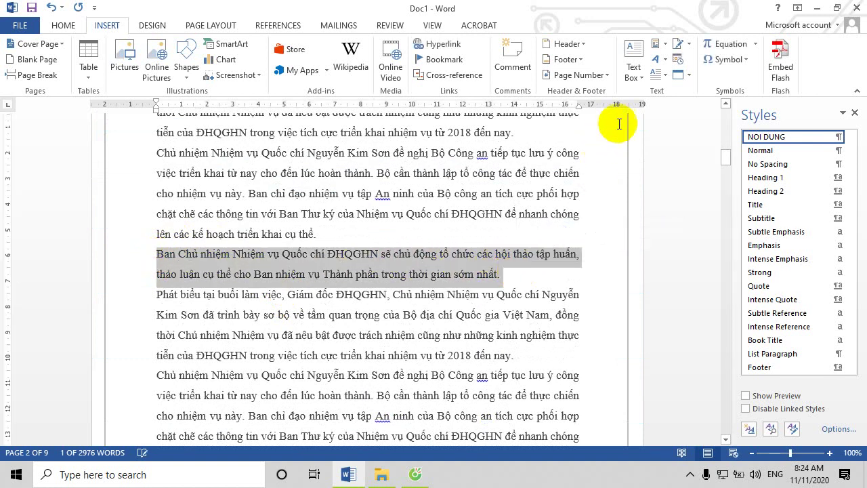
click(663, 73)
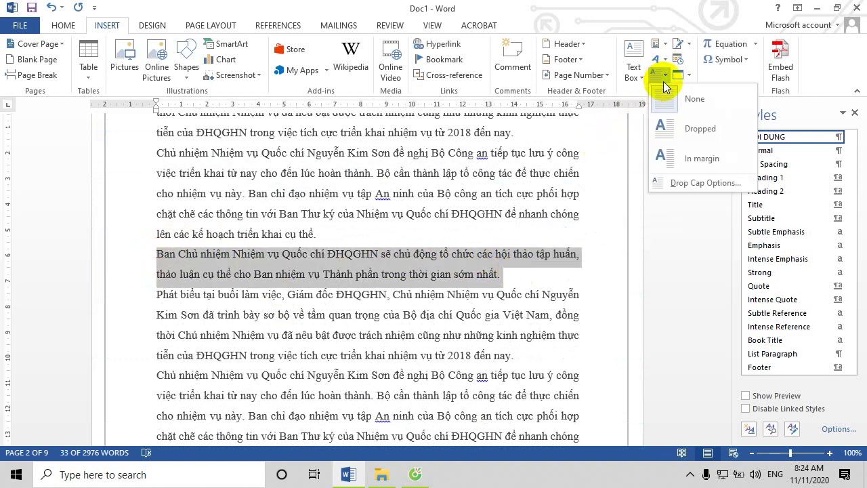
click(669, 131)
scroll(347, 289, up, 3)
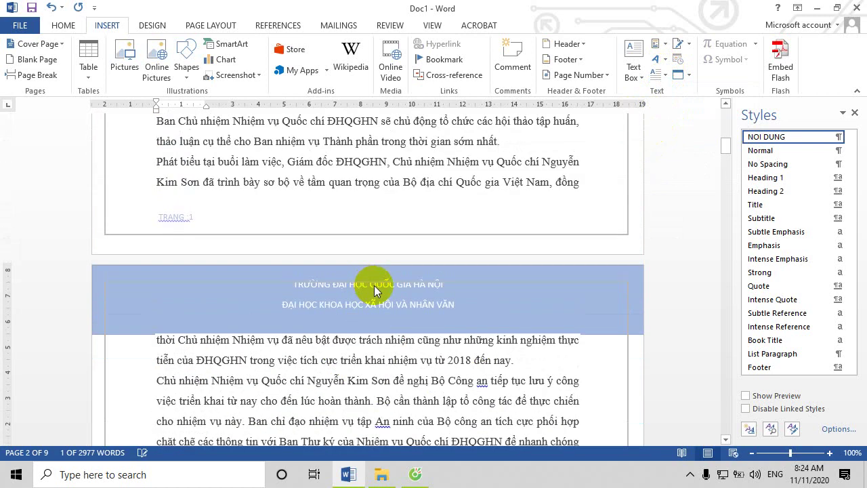
scroll(377, 288, up, 1)
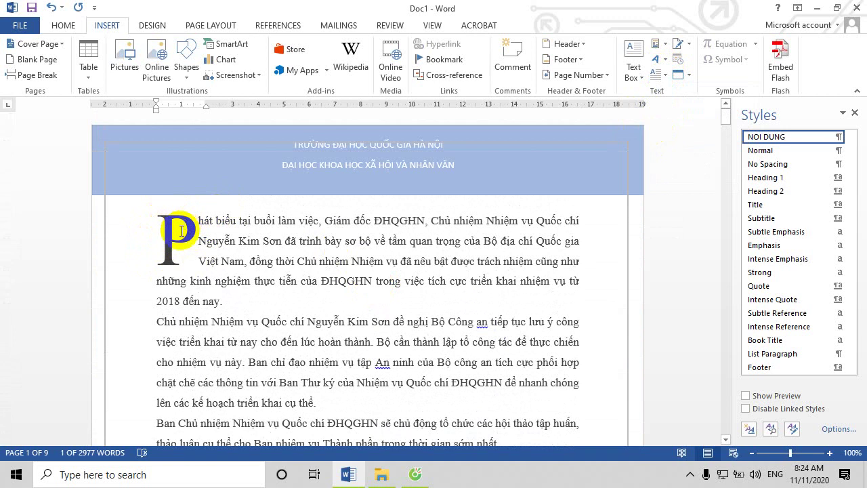
- Select the dropped P, glance at its context menu and Text Box gallery, then reach the Drop Cap menu
click(181, 229)
right_click(181, 231)
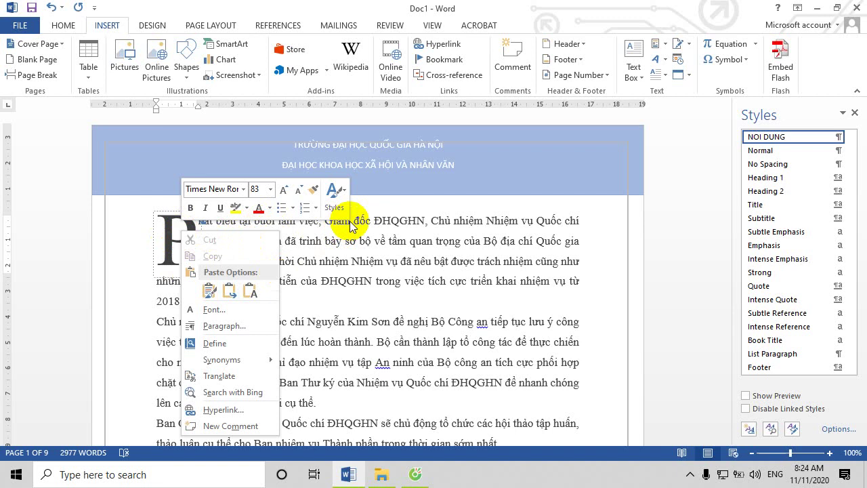
click(635, 77)
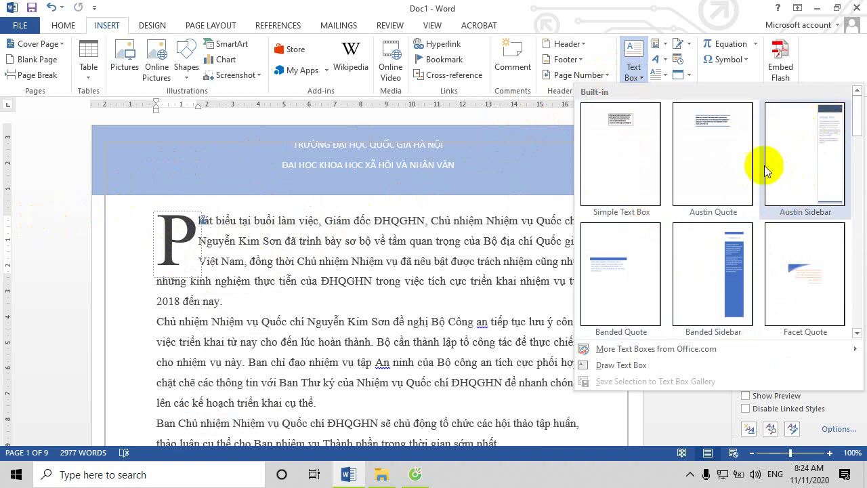
click(48, 274)
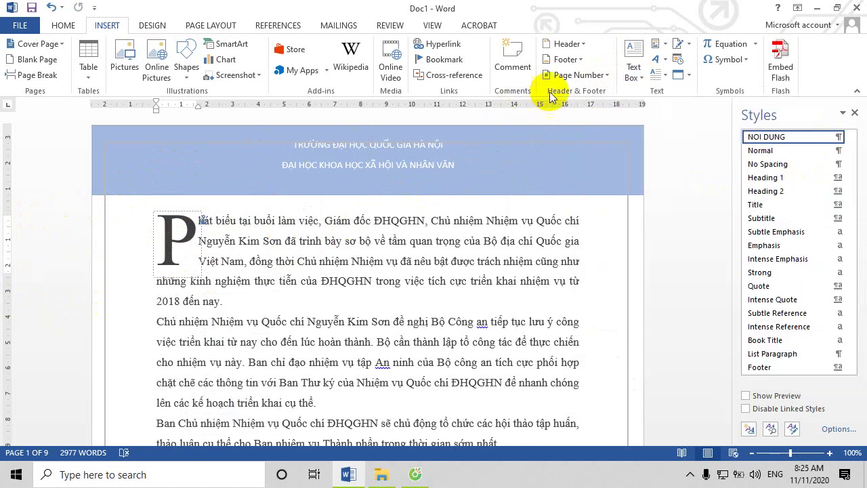
click(663, 75)
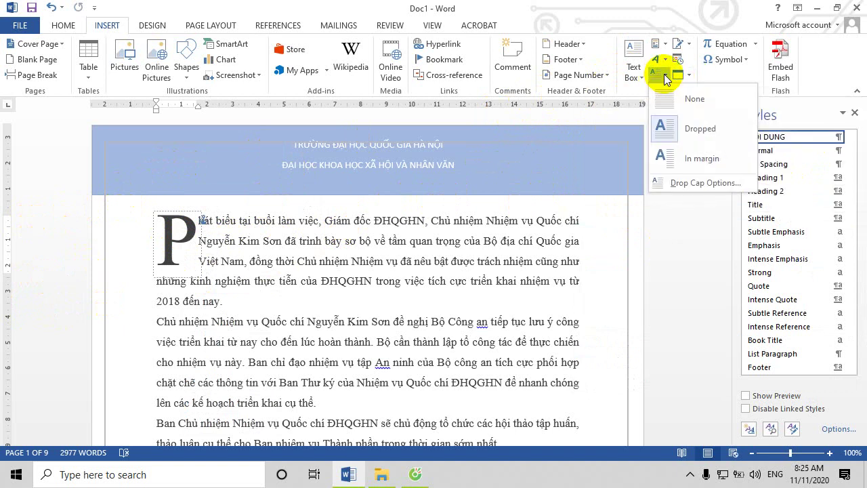
- Set the P drop cap's Lines to drop to 2 in Drop Cap Options and confirm
click(695, 183)
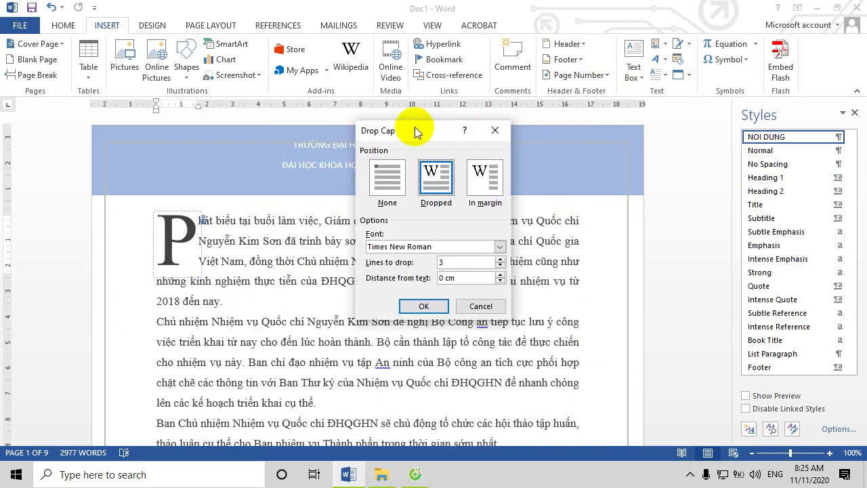
drag(415, 126, 591, 59)
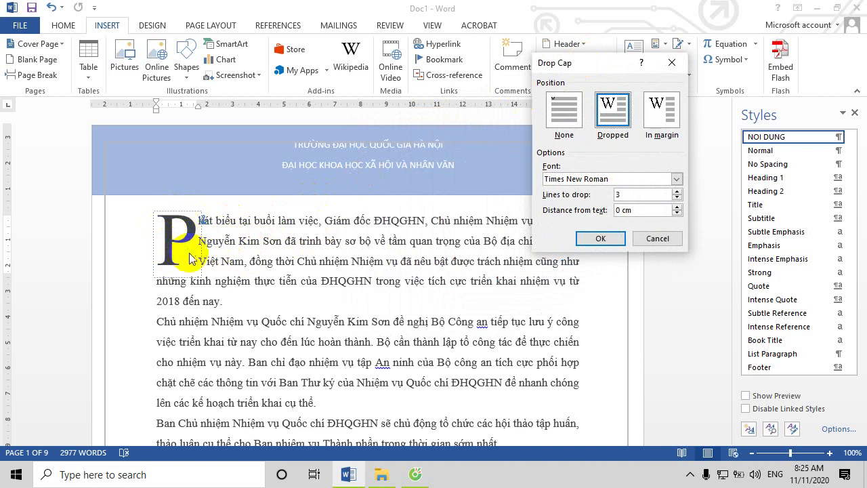
click(676, 191)
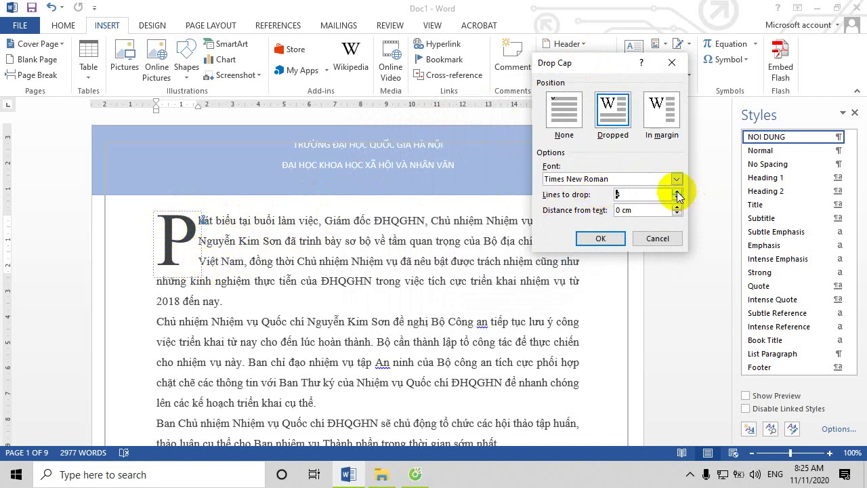
click(676, 198)
click(676, 199)
click(600, 237)
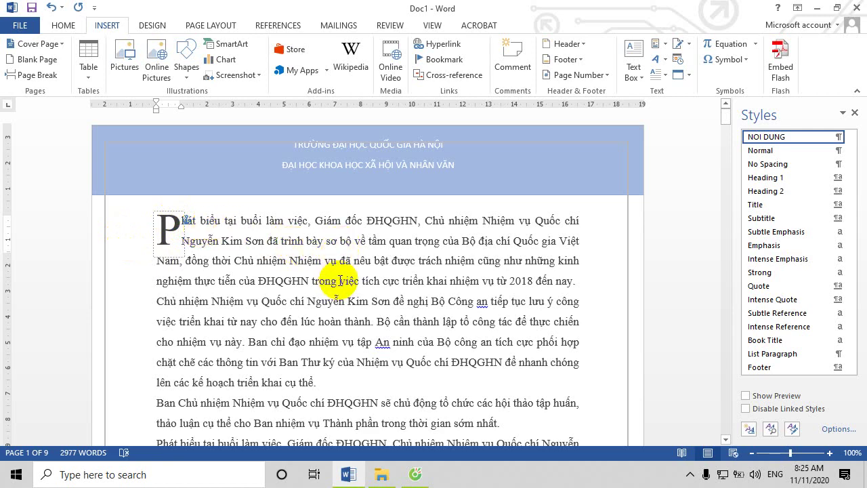
scroll(359, 268, down, 5)
scroll(263, 140, up, 2)
scroll(222, 227, up, 3)
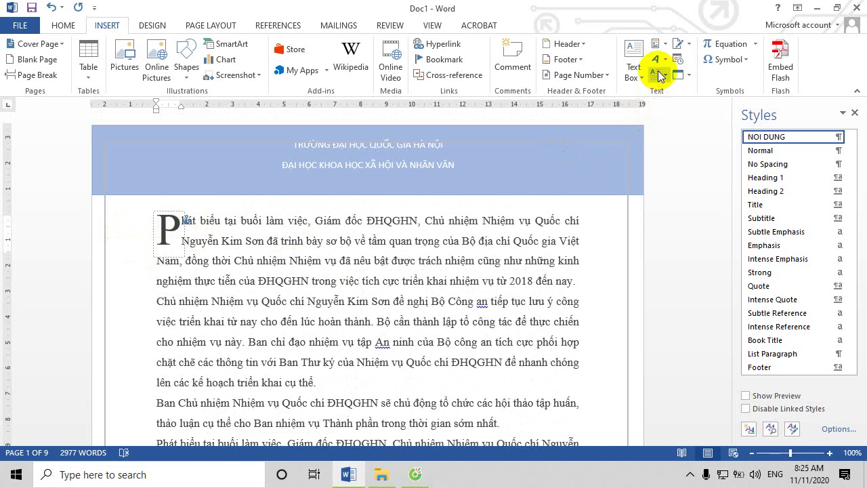
scroll(390, 321, down, 4)
- Open Drop Cap Options for the dropped 'B' and lower Lines to drop to 2
scroll(390, 321, down, 10)
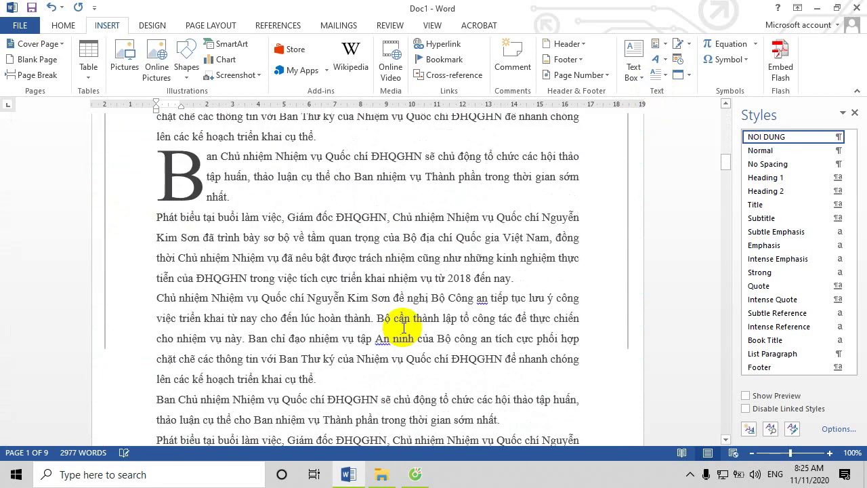
click(195, 156)
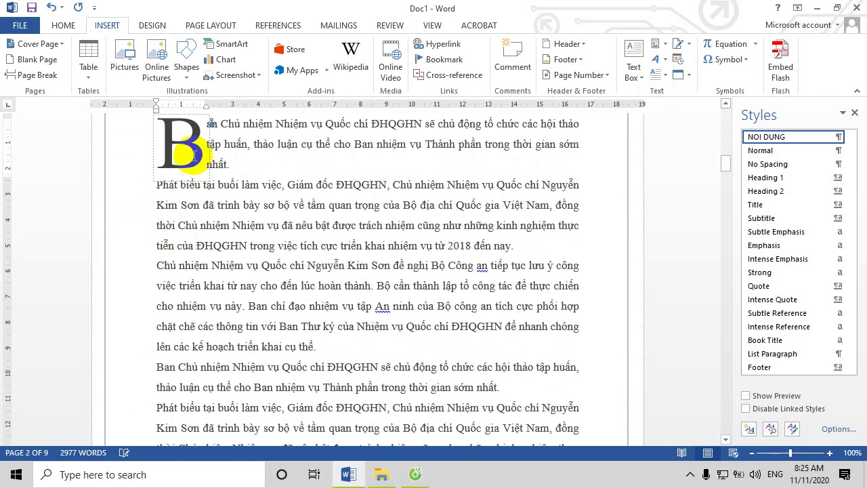
click(664, 76)
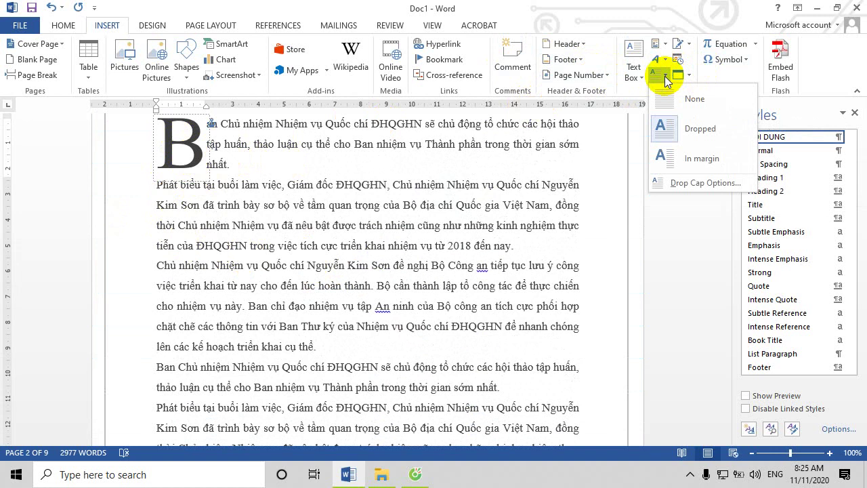
click(679, 181)
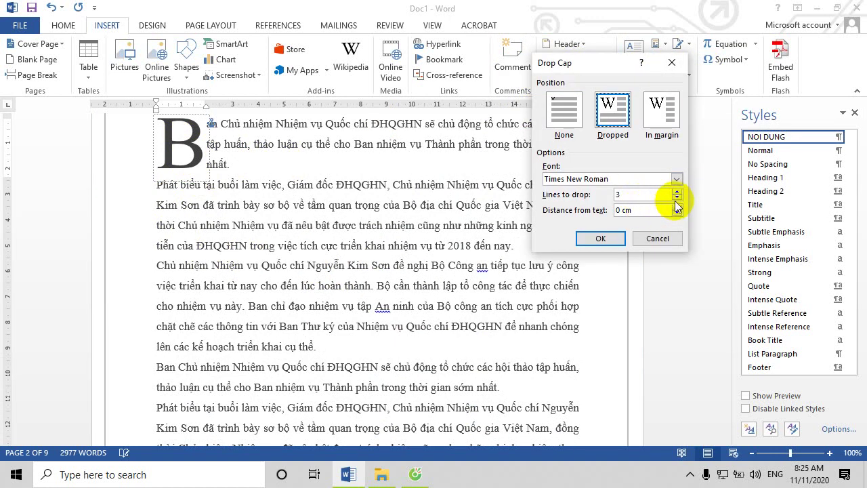
click(675, 198)
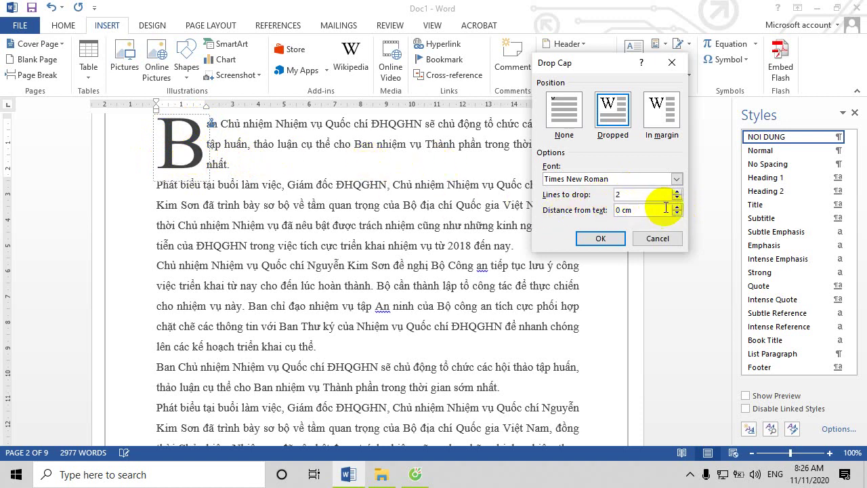
- Set the drop cap B's distance from text to 0.5 cm
click(621, 210)
text(0.5)
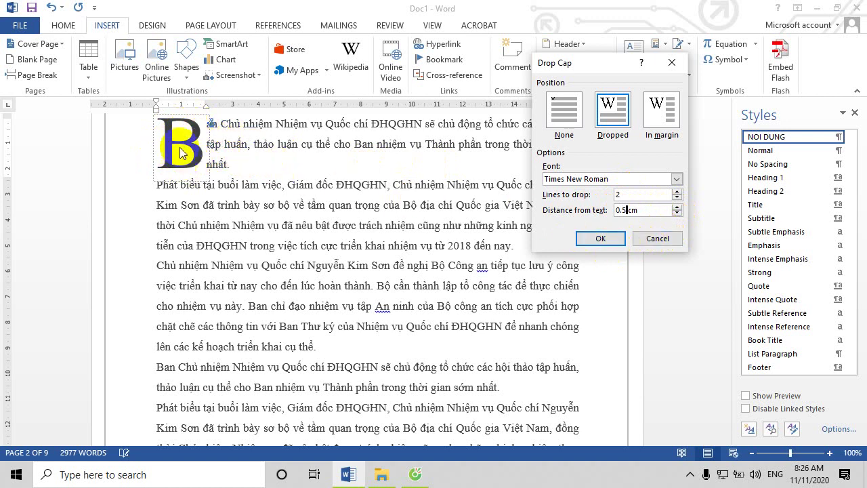
click(590, 238)
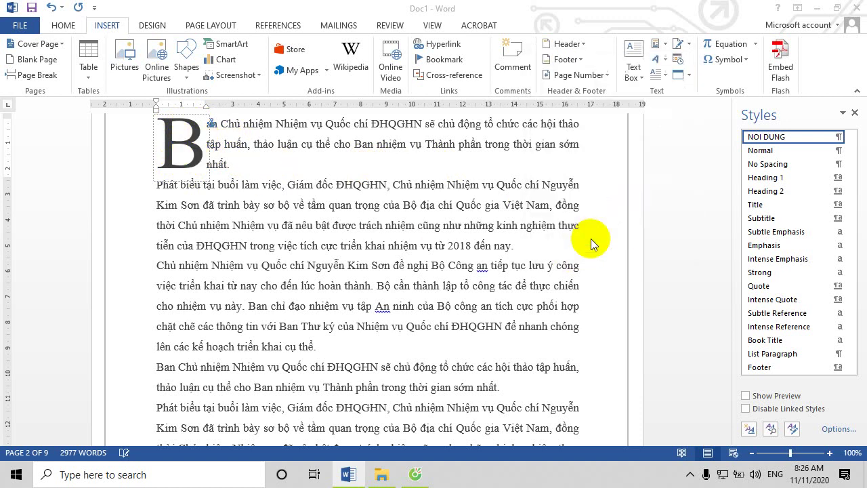
scroll(209, 185, up, 1)
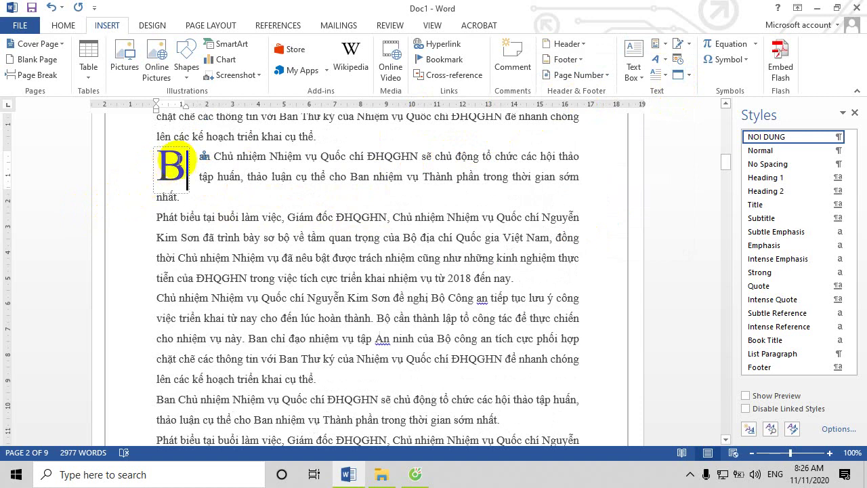
- Change the drop cap to drop three lines deep
click(636, 74)
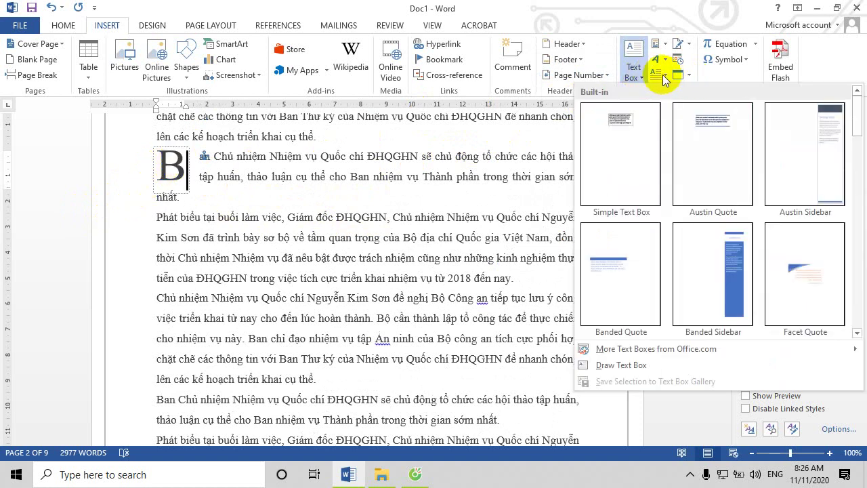
click(662, 75)
click(681, 181)
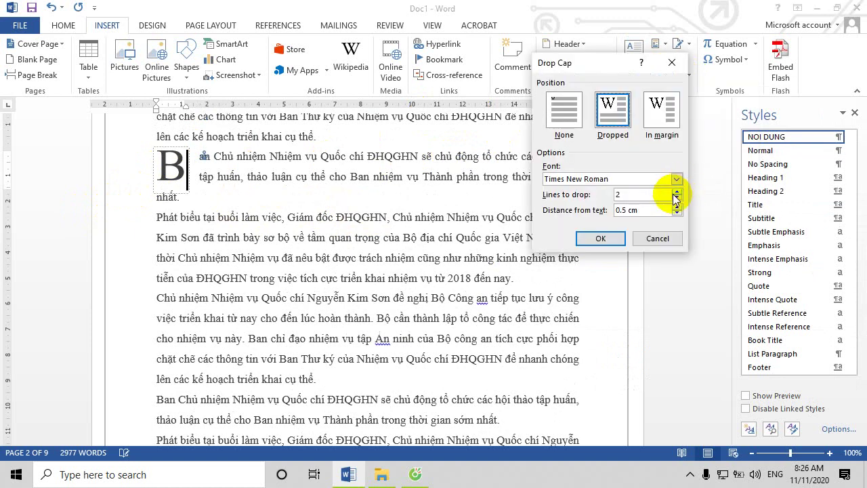
click(678, 191)
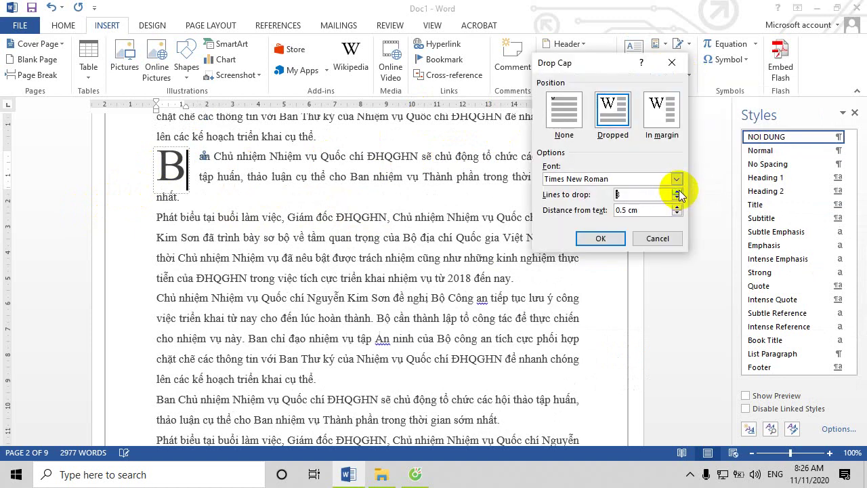
click(607, 238)
click(215, 165)
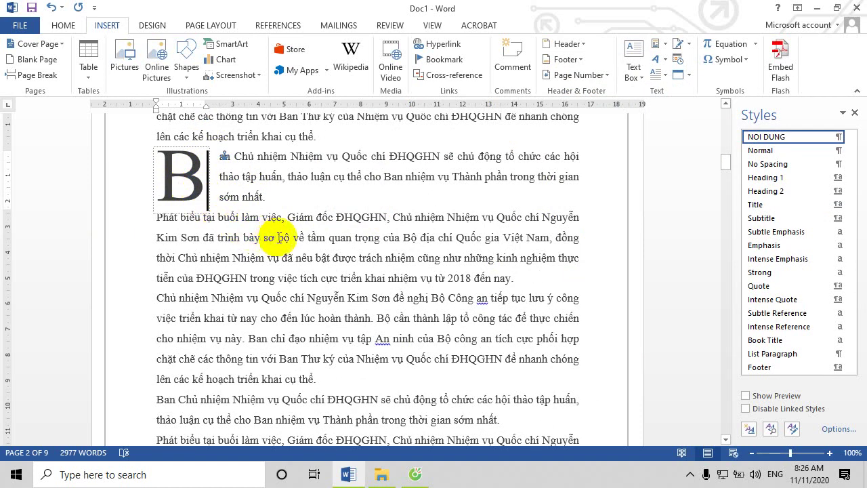
scroll(286, 215, up, 3)
scroll(331, 229, down, 6)
- Set the drop cap P of the Phát biểu paragraph to drop 3 lines
scroll(331, 229, down, 5)
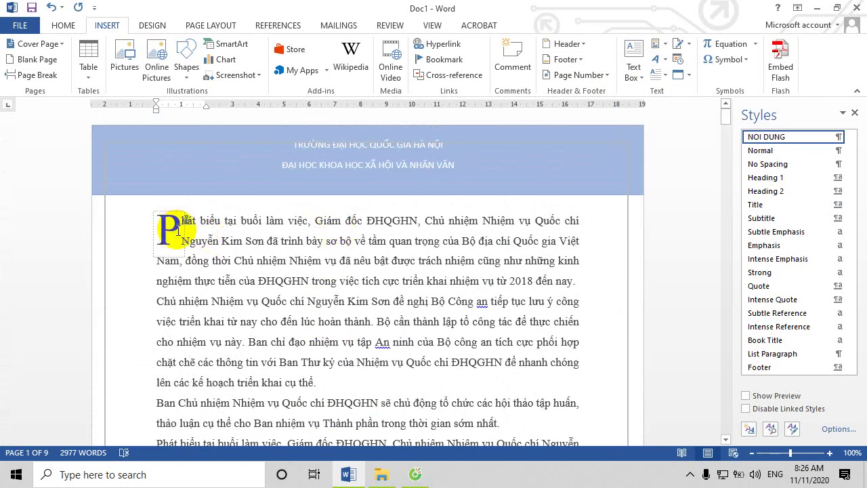
double_click(178, 228)
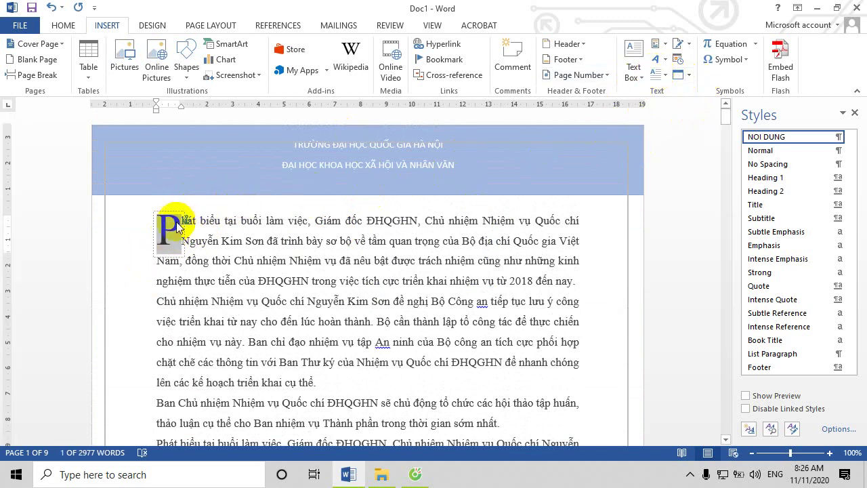
click(689, 76)
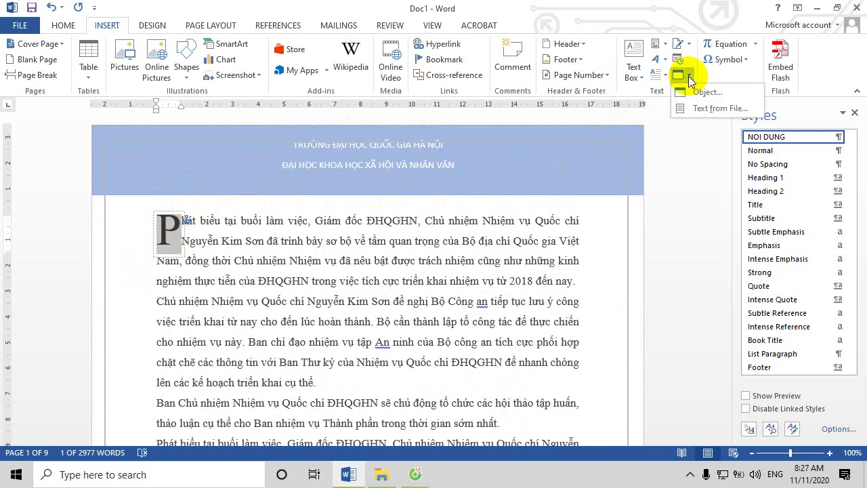
click(657, 73)
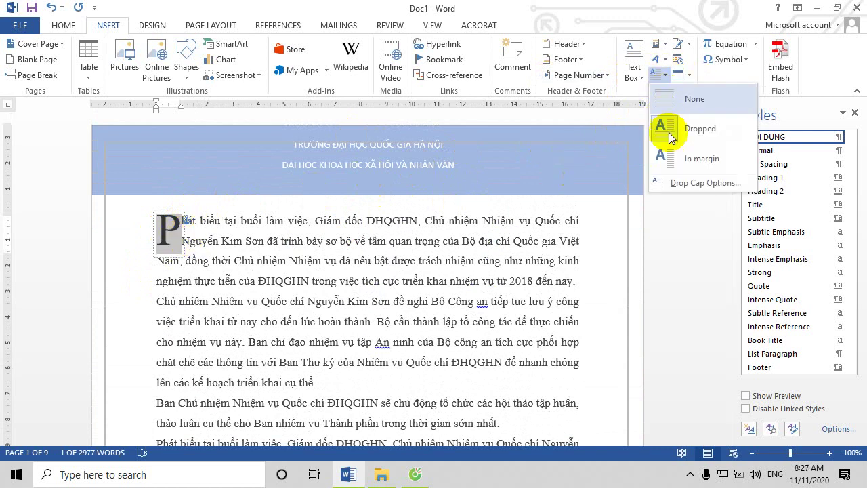
click(680, 181)
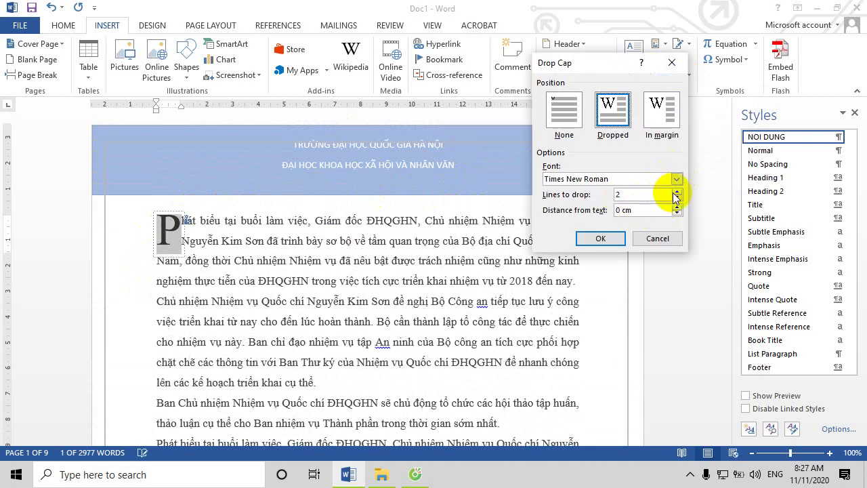
click(677, 191)
click(600, 238)
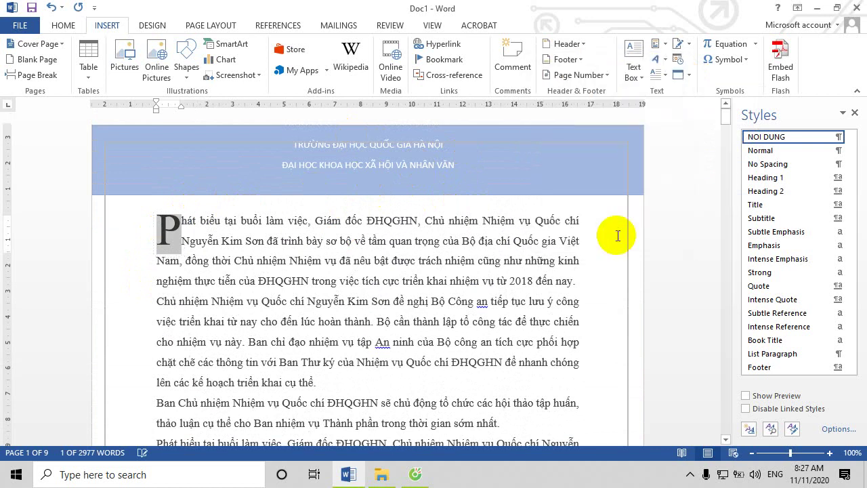
click(309, 266)
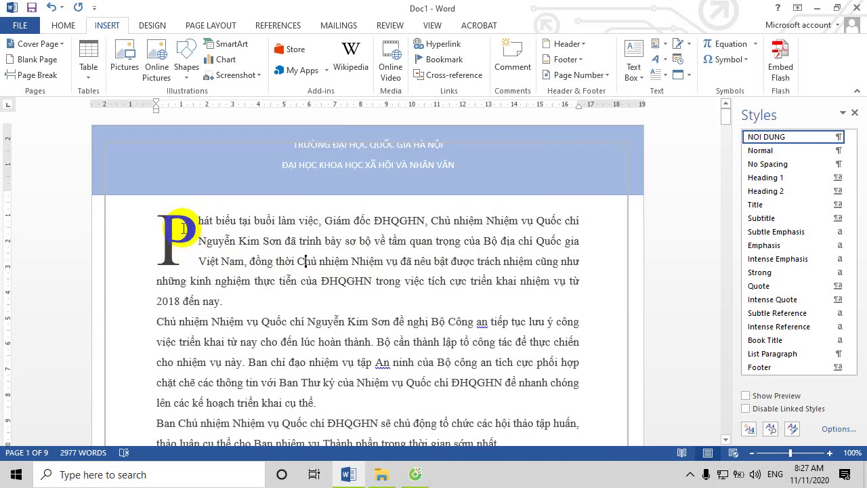
- Switch the drop cap P's font from Times New Roman to Arial in Drop Cap Options
click(666, 75)
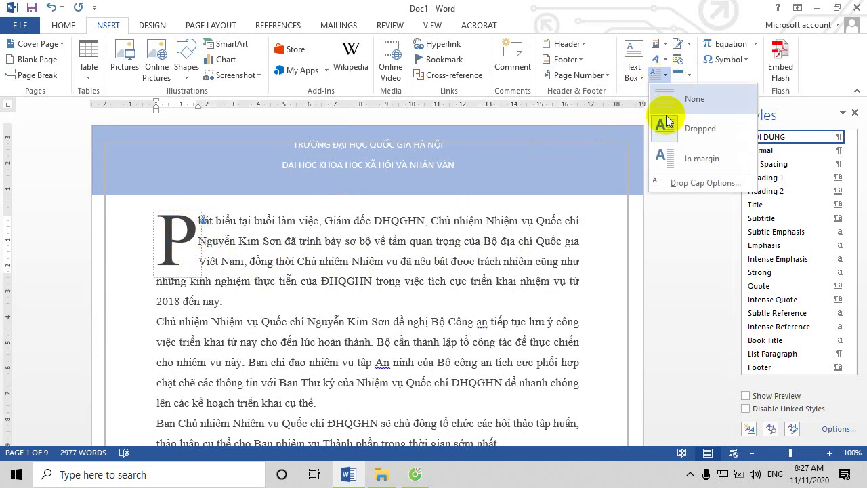
click(683, 183)
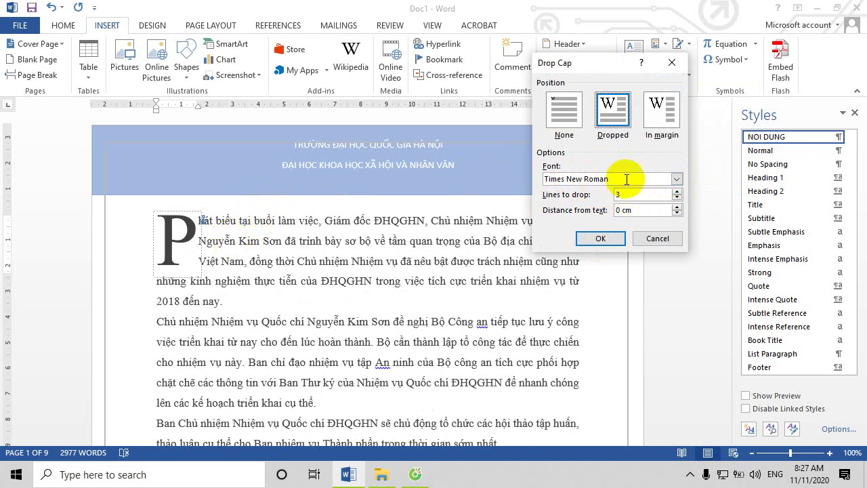
click(677, 178)
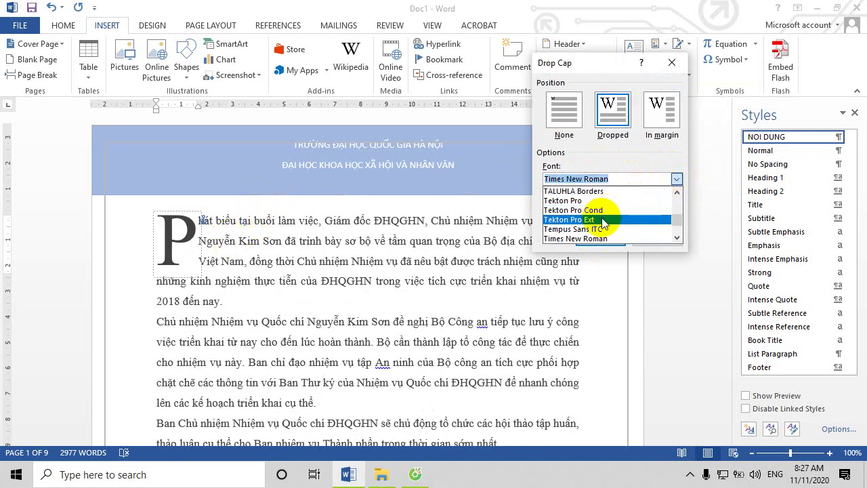
mouse_move(676, 211)
mouse_down()
mouse_move(678, 233)
mouse_move(679, 214)
mouse_up()
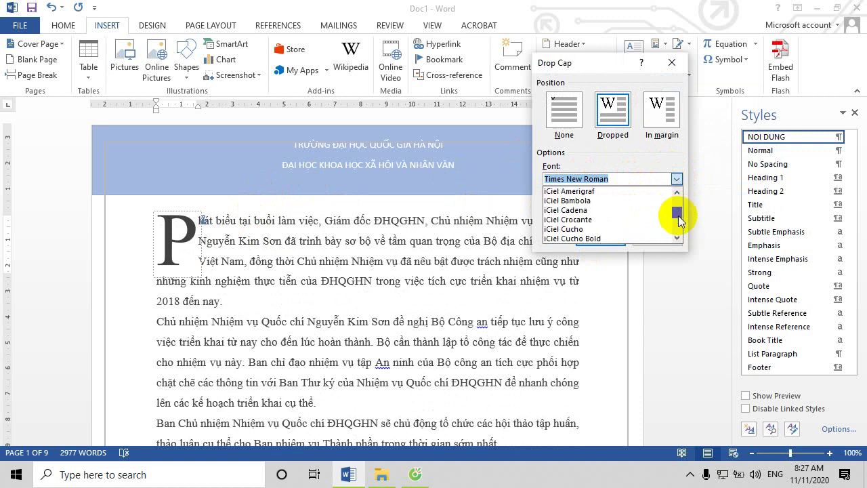
scroll(570, 222, down, 3)
scroll(570, 222, down, 1)
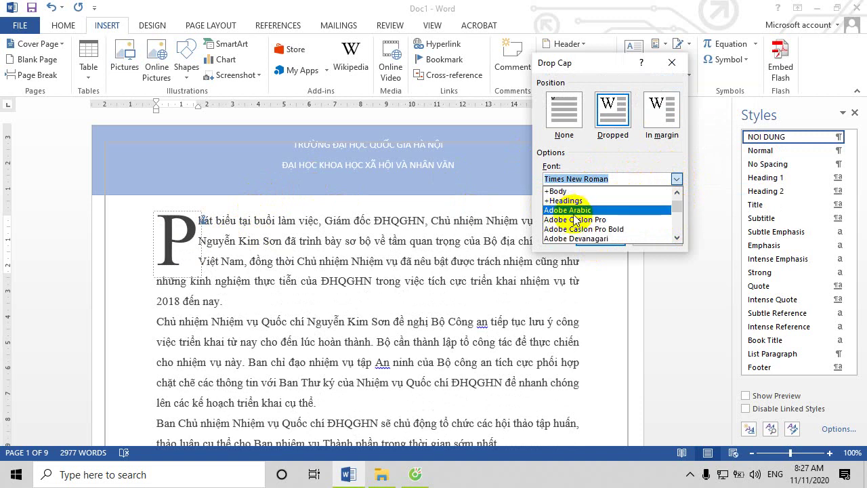
scroll(572, 213, up, 2)
scroll(570, 223, down, 1)
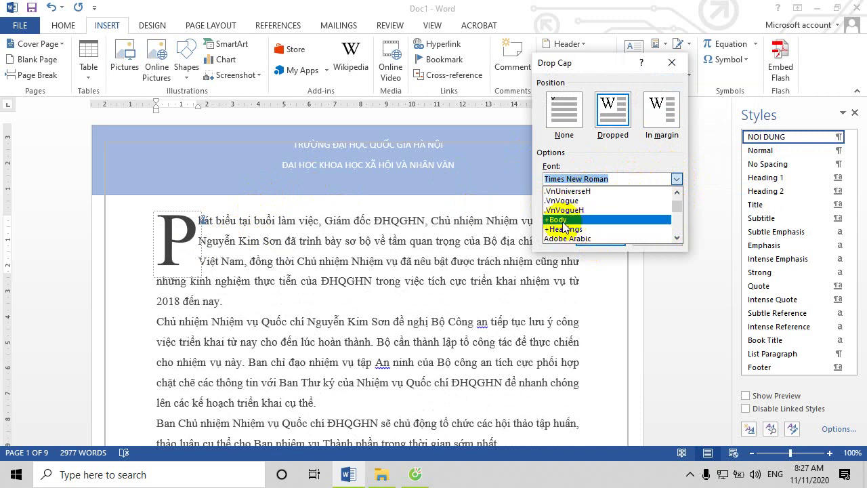
scroll(569, 211, up, 1)
scroll(568, 212, down, 1)
scroll(573, 214, down, 2)
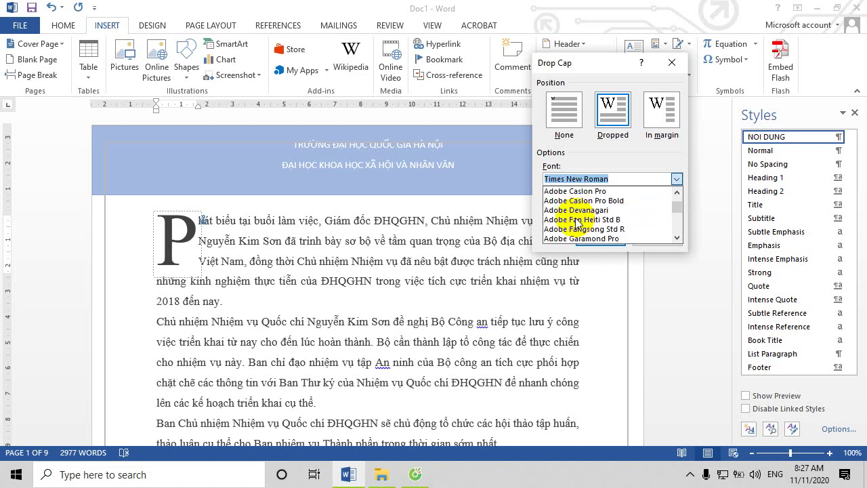
scroll(575, 214, down, 1)
scroll(579, 215, down, 3)
scroll(579, 216, down, 2)
scroll(586, 216, down, 2)
scroll(573, 215, down, 1)
scroll(561, 209, down, 1)
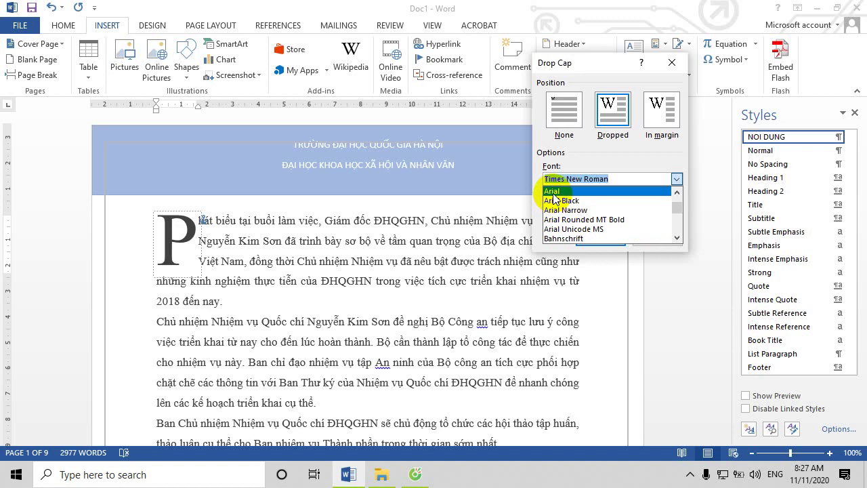
click(554, 194)
click(602, 239)
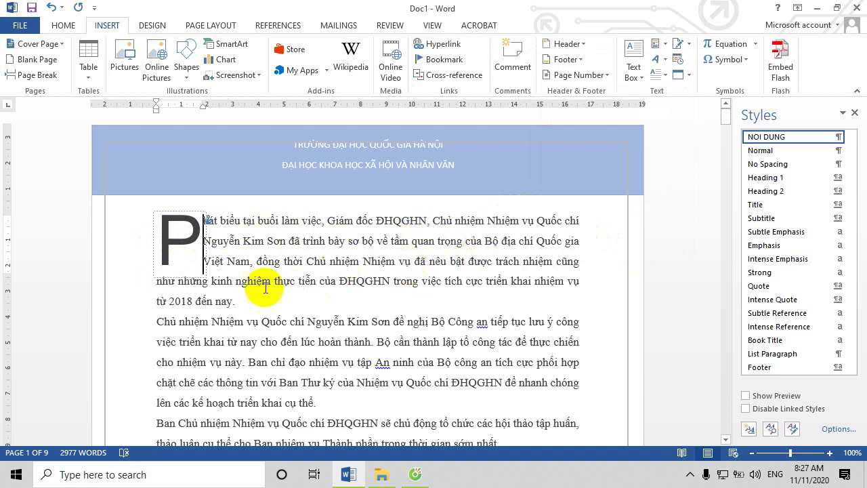
- Colour the three-line Arial drop cap P Light Blue from Standard Colors
double_click(190, 250)
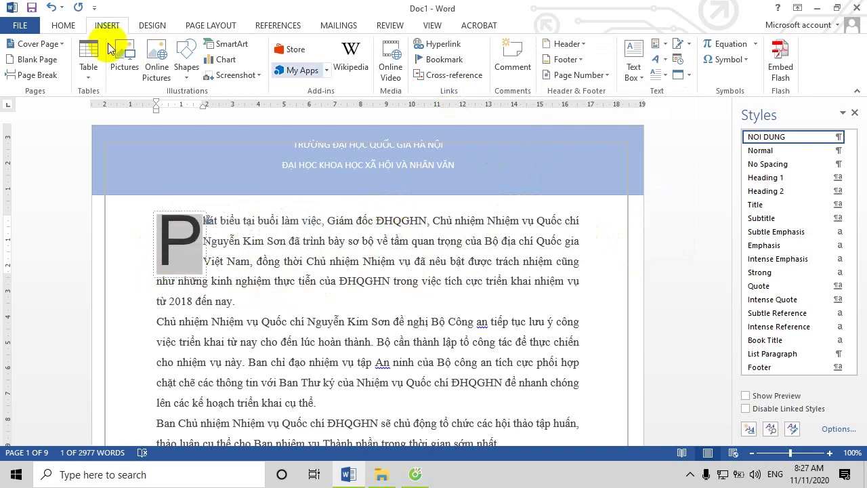
click(63, 25)
click(276, 70)
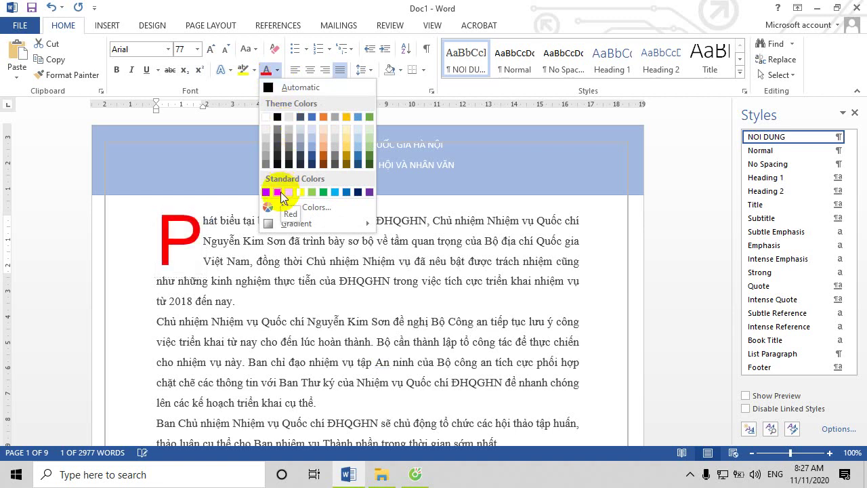
click(334, 193)
click(333, 266)
scroll(333, 272, down, 5)
scroll(333, 272, up, 3)
scroll(334, 272, up, 5)
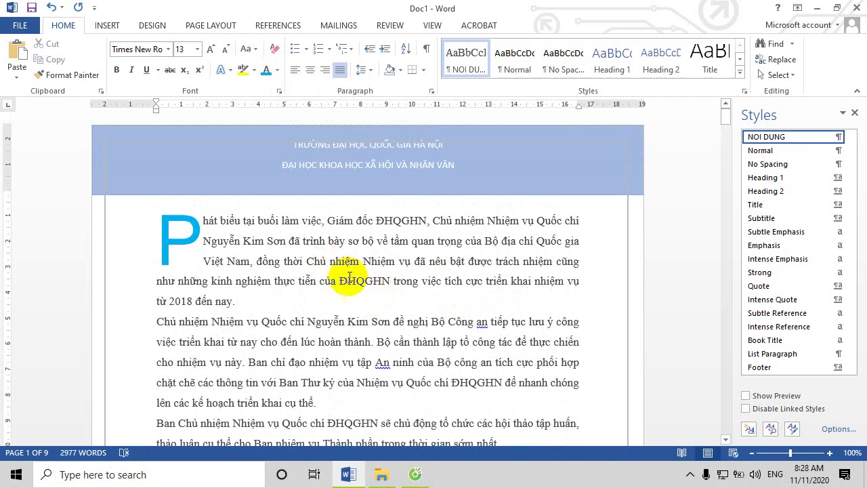
- Select the block of small body paragraphs on page 3
scroll(333, 271, down, 10)
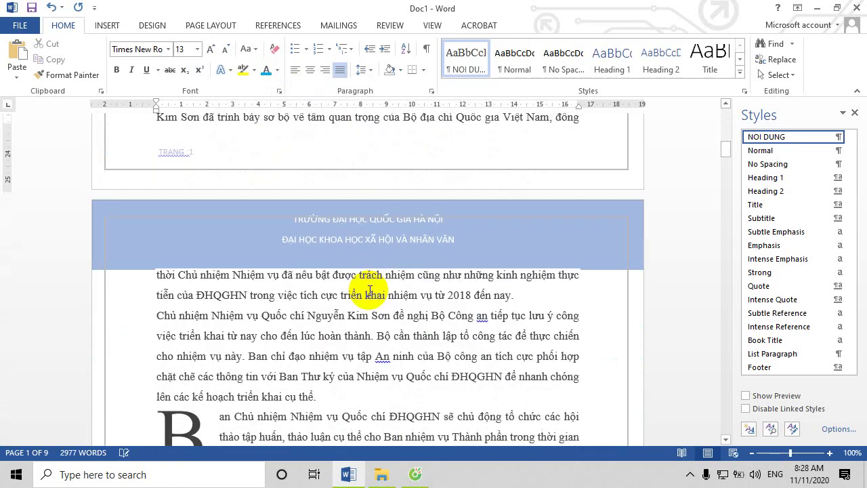
scroll(370, 290, down, 3)
scroll(387, 271, down, 3)
scroll(406, 319, down, 3)
scroll(421, 319, down, 1)
scroll(420, 319, down, 3)
scroll(427, 314, down, 5)
scroll(427, 300, down, 3)
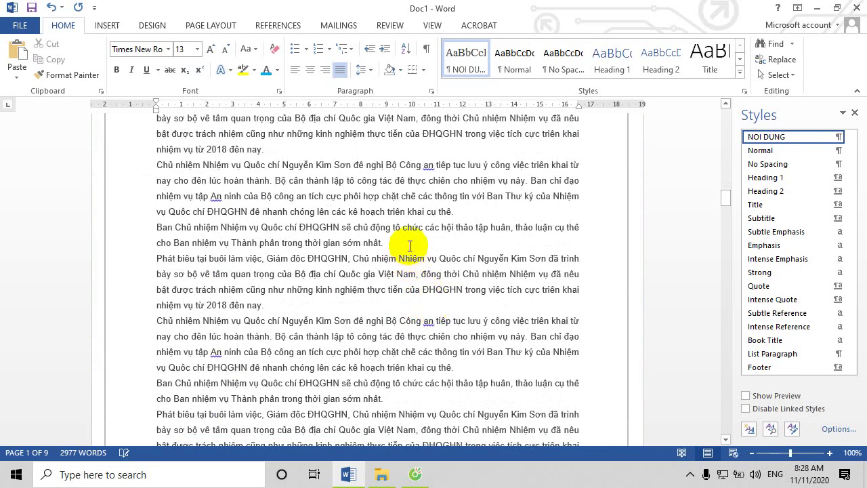
click(390, 245)
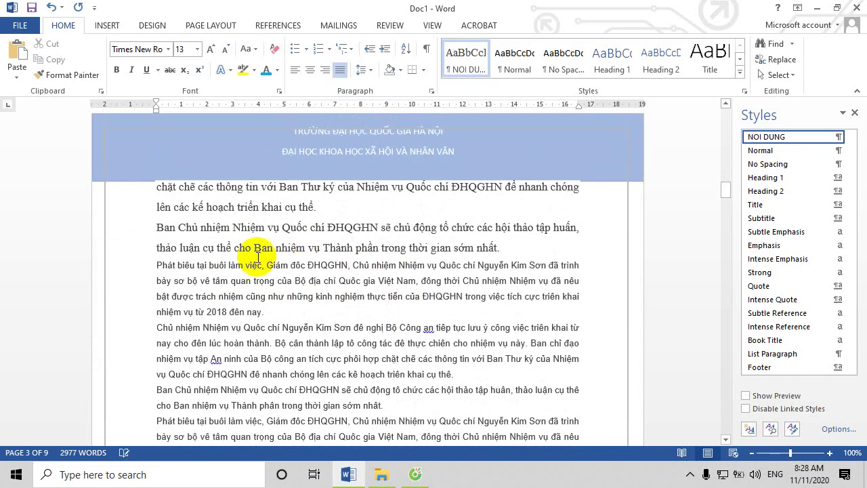
drag(145, 247, 462, 426)
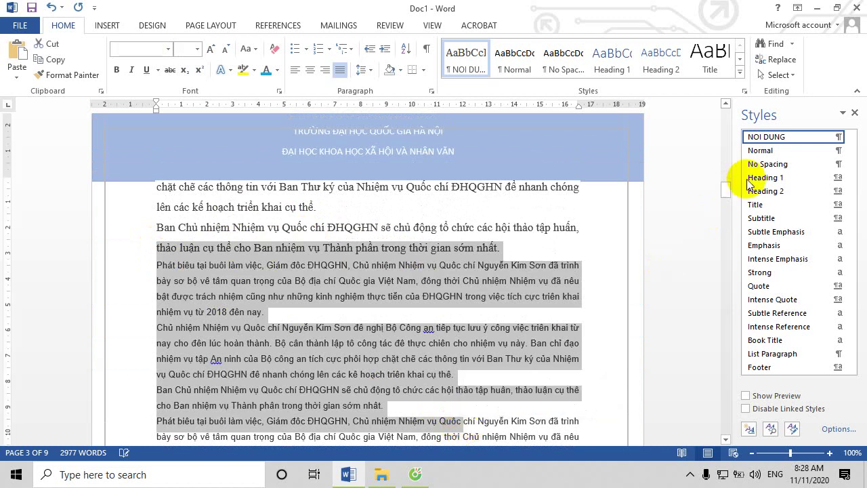
- Update NOI DUNG to match the selection (Times New Roman 13, 1.5-line spacing)
right_click(763, 144)
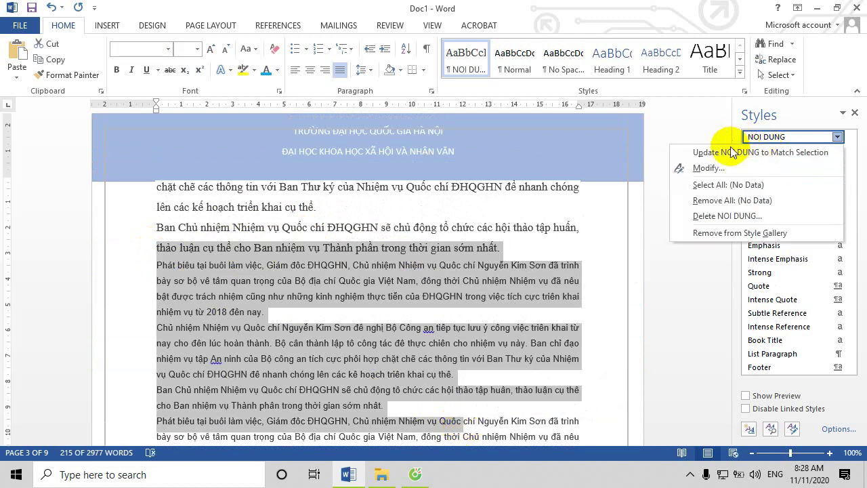
click(705, 167)
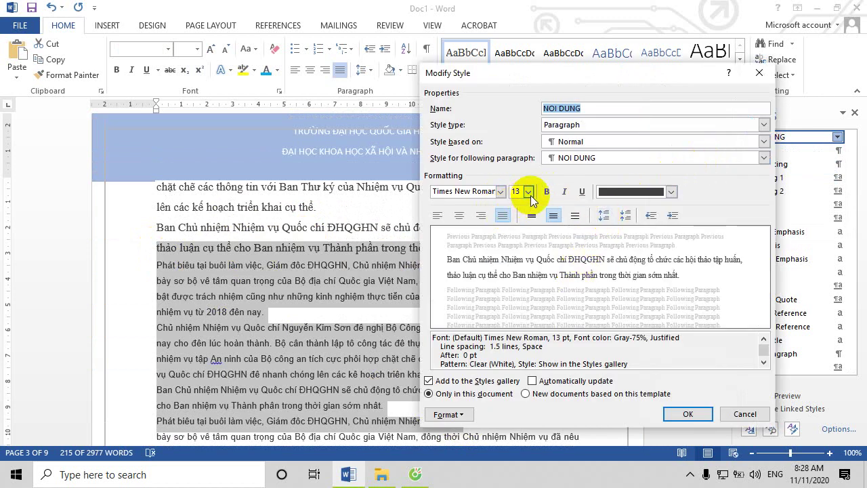
click(676, 419)
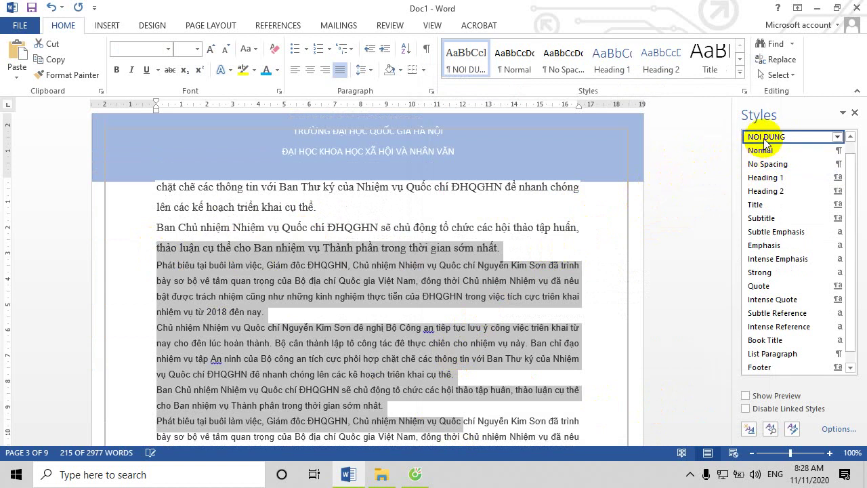
right_click(765, 140)
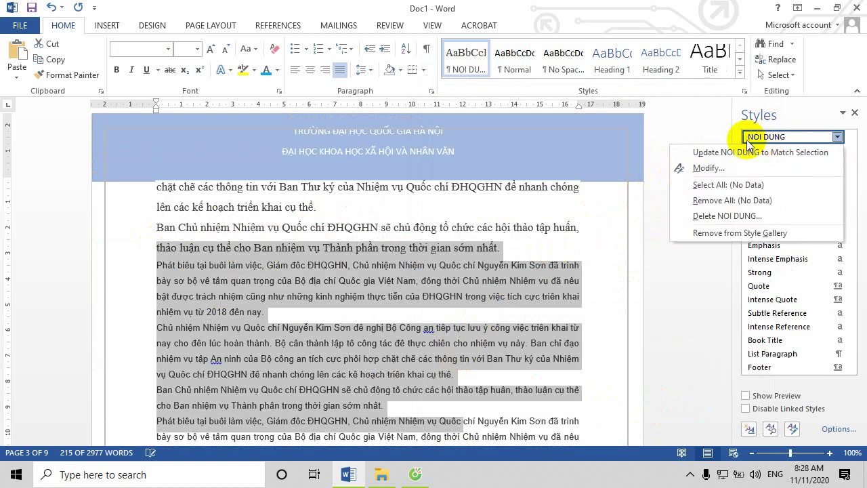
click(700, 152)
scroll(436, 303, down, 3)
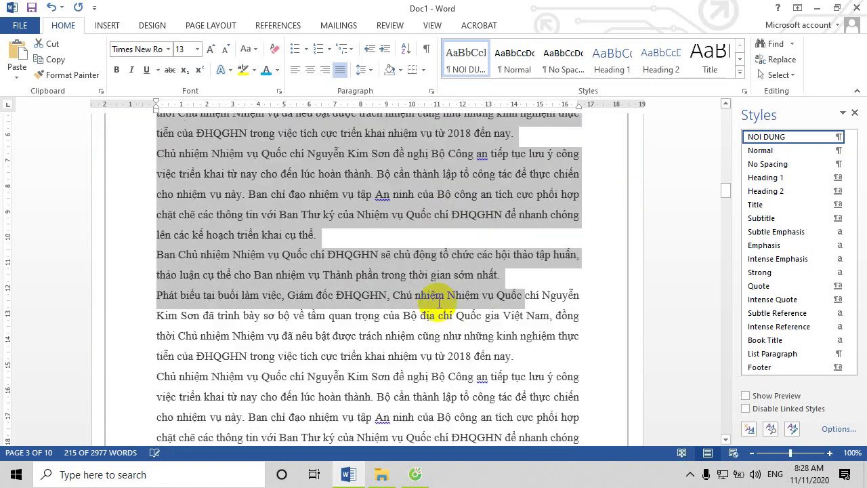
scroll(513, 338, down, 1)
scroll(522, 278, up, 2)
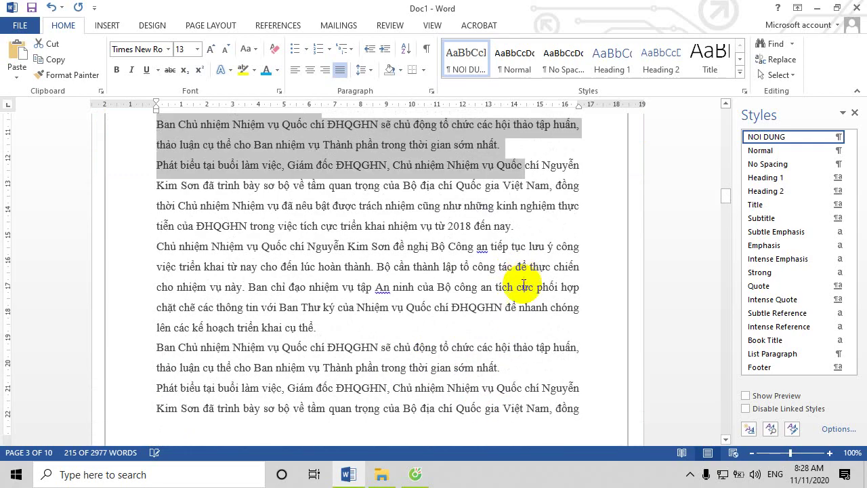
scroll(523, 285, up, 2)
scroll(519, 319, down, 3)
scroll(522, 319, down, 3)
scroll(525, 323, down, 3)
scroll(525, 323, down, 5)
scroll(526, 325, down, 3)
scroll(527, 326, down, 3)
scroll(527, 325, down, 3)
scroll(523, 323, up, 1)
scroll(521, 320, down, 1)
scroll(518, 318, up, 3)
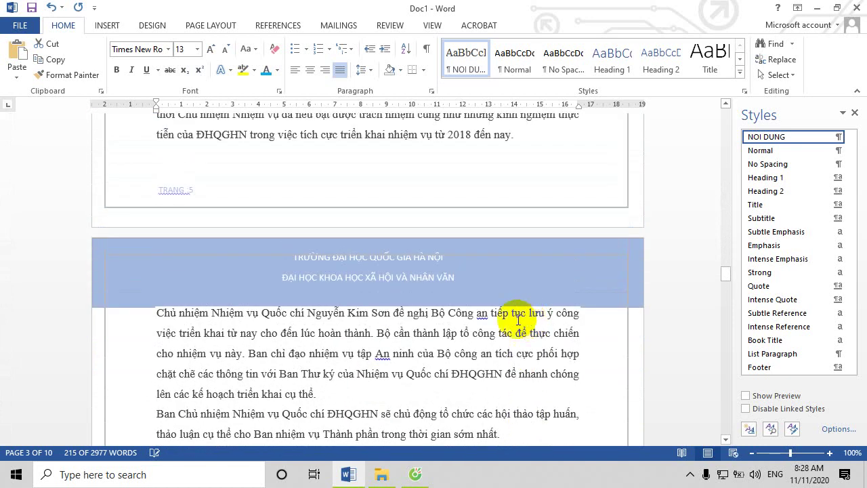
click(358, 315)
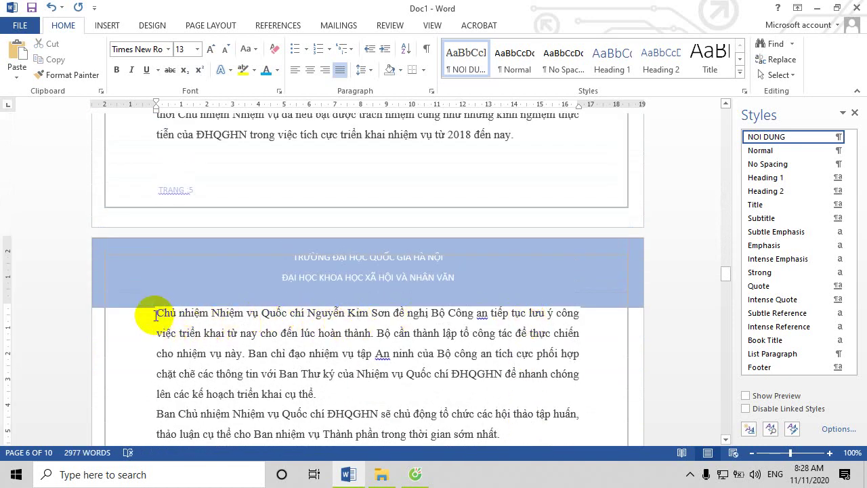
scroll(562, 264, up, 4)
scroll(577, 257, up, 3)
scroll(578, 249, down, 3)
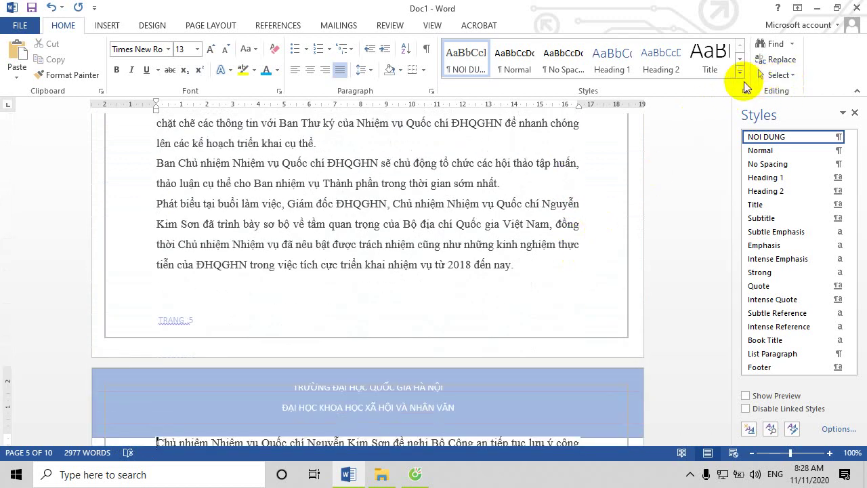
click(744, 93)
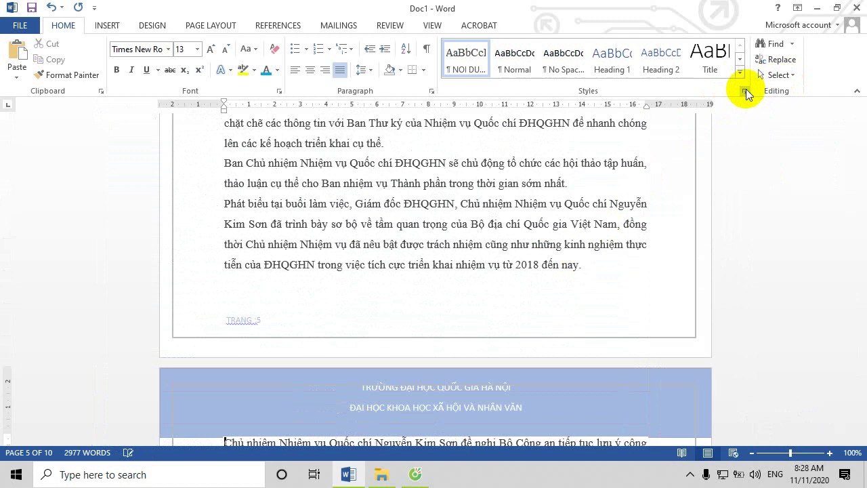
click(744, 93)
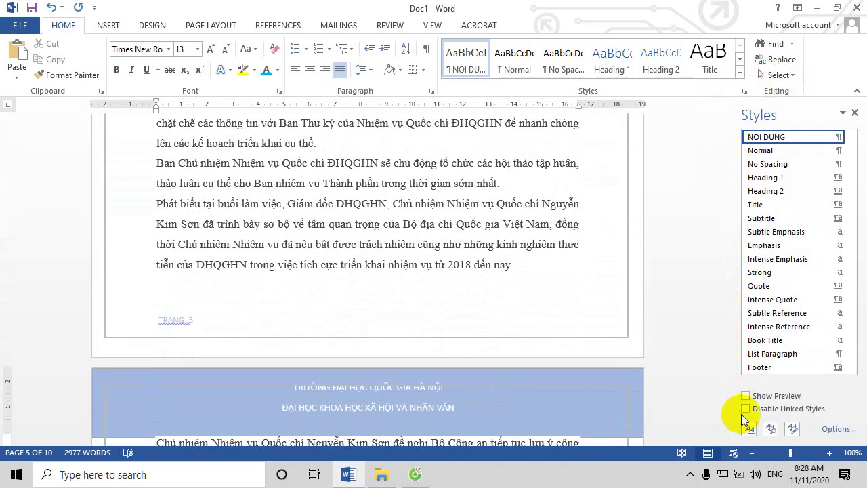
right_click(771, 138)
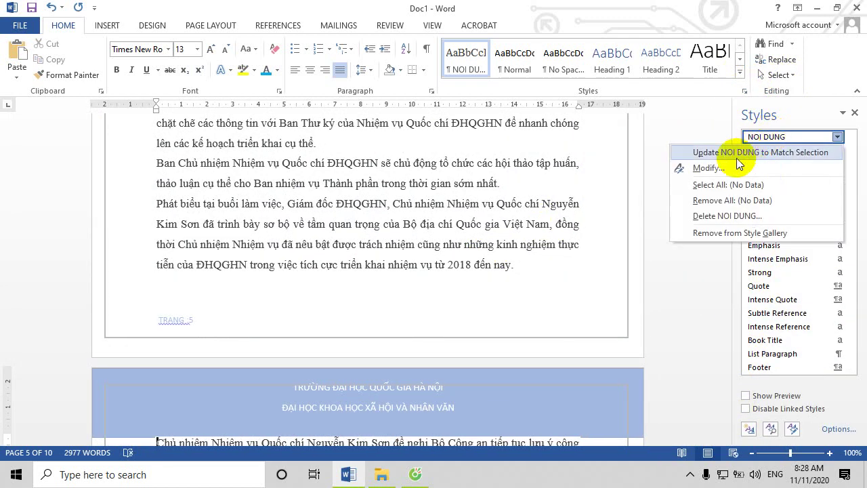
- Confirm NOI DUNG's spacing of 0 pt before/after and 1.5 lines, and tick Automatically update
click(699, 169)
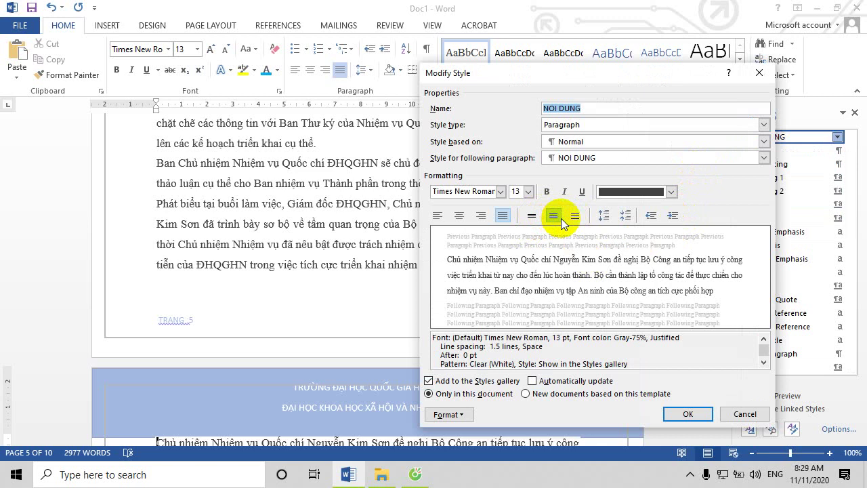
click(444, 415)
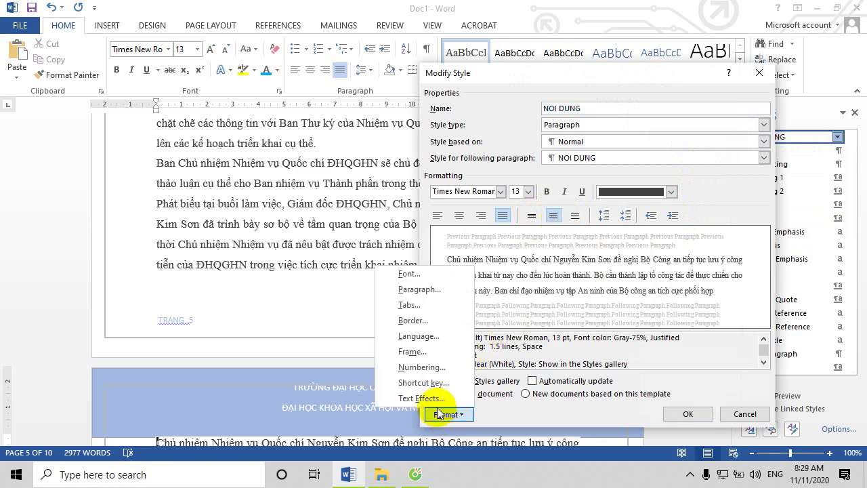
click(407, 289)
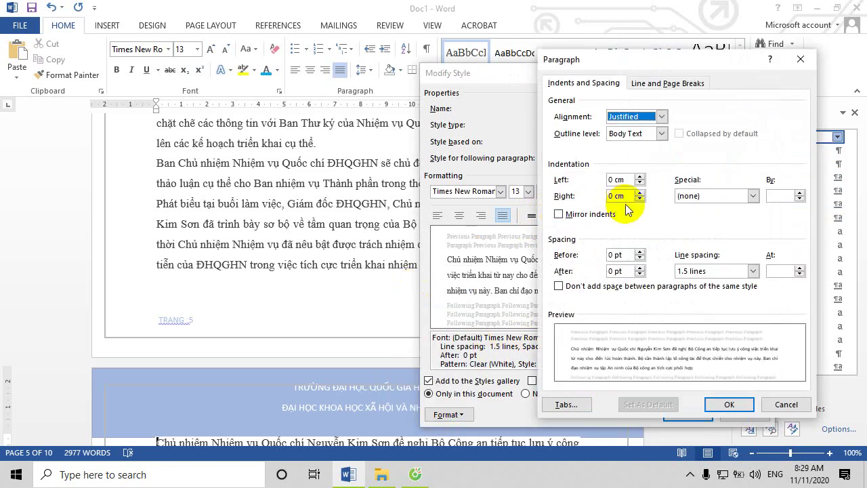
click(775, 271)
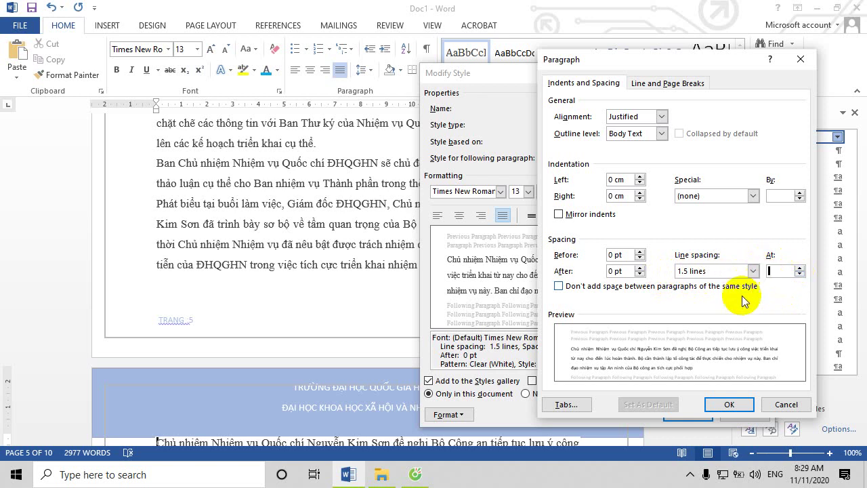
click(734, 401)
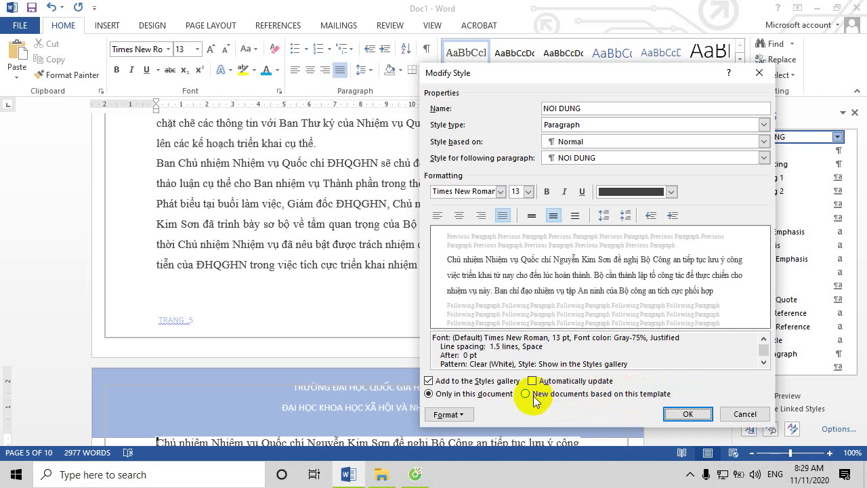
click(532, 381)
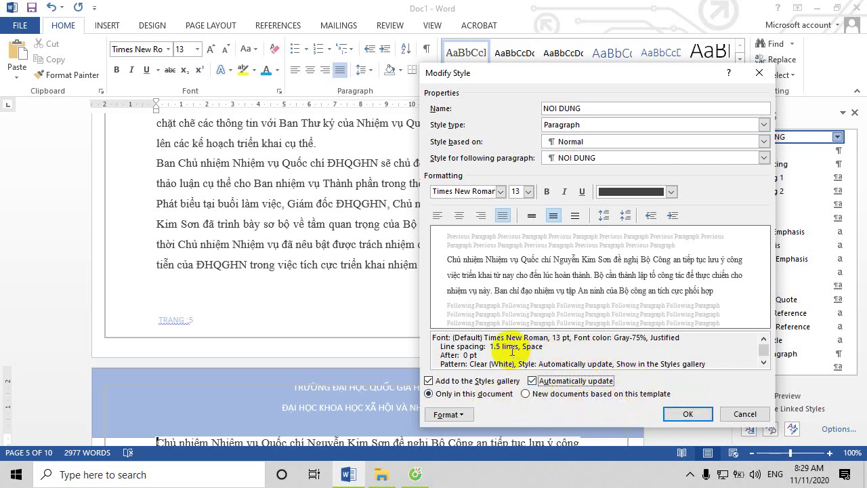
- Review NOI DUNG's description: Times New Roman 13 pt, 1.5 spacing, based on Normal, auto-update
drag(450, 337, 723, 364)
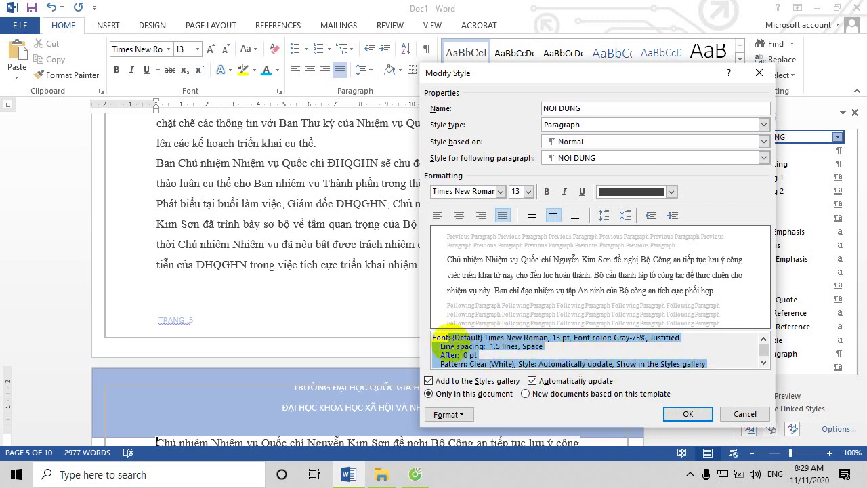
click(579, 346)
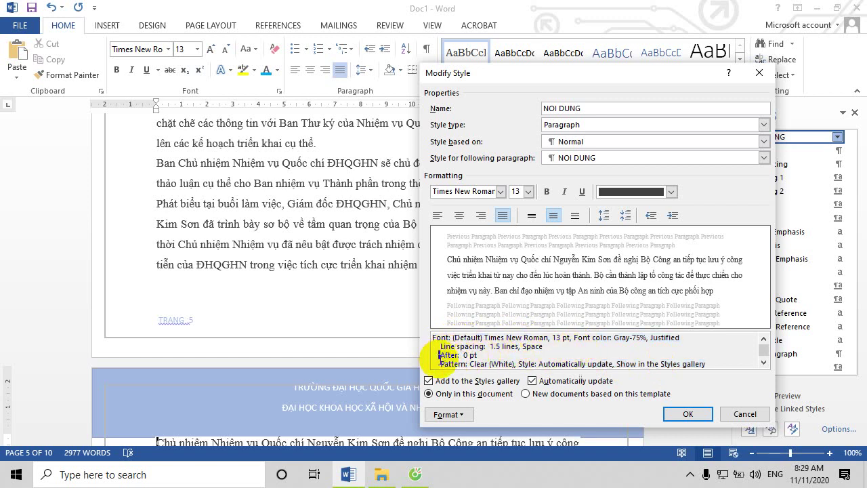
drag(438, 355, 725, 361)
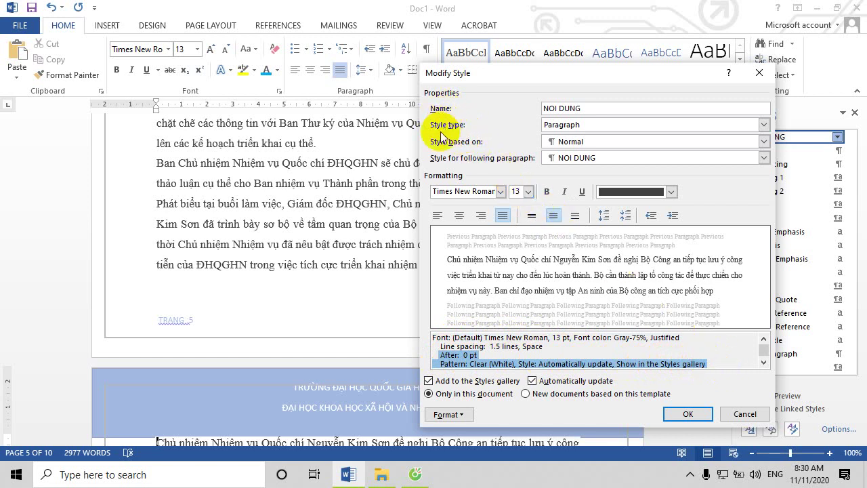
drag(497, 68, 497, 46)
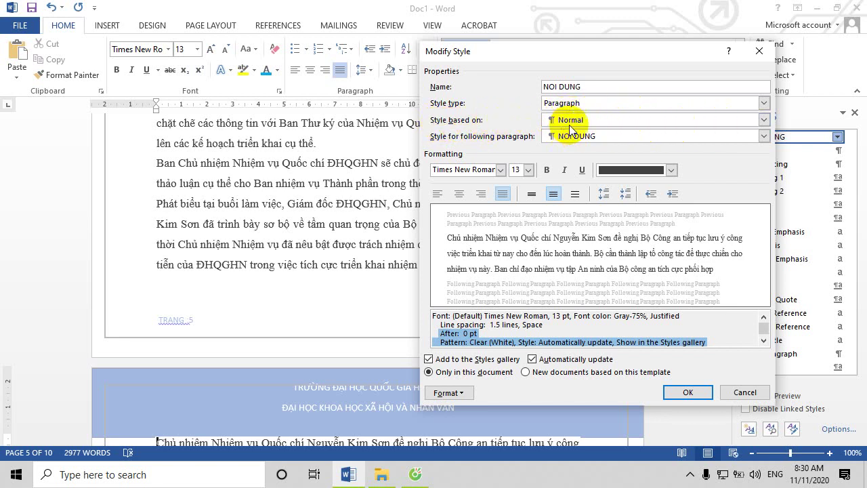
click(764, 120)
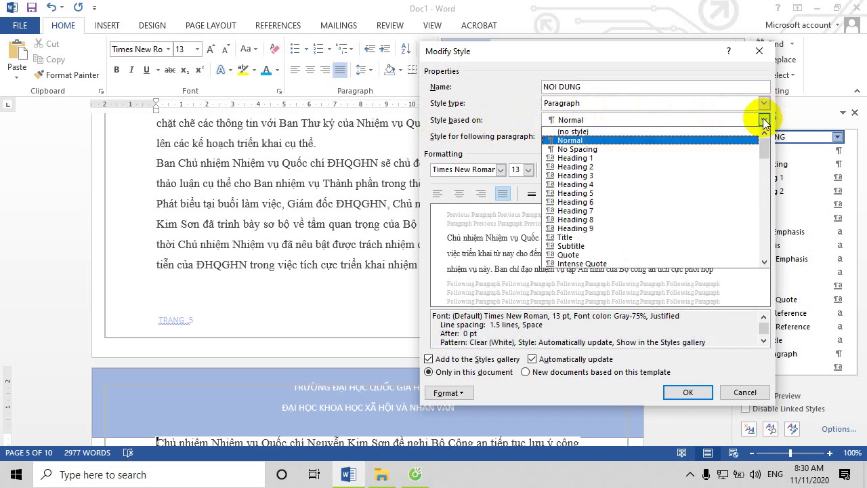
click(763, 118)
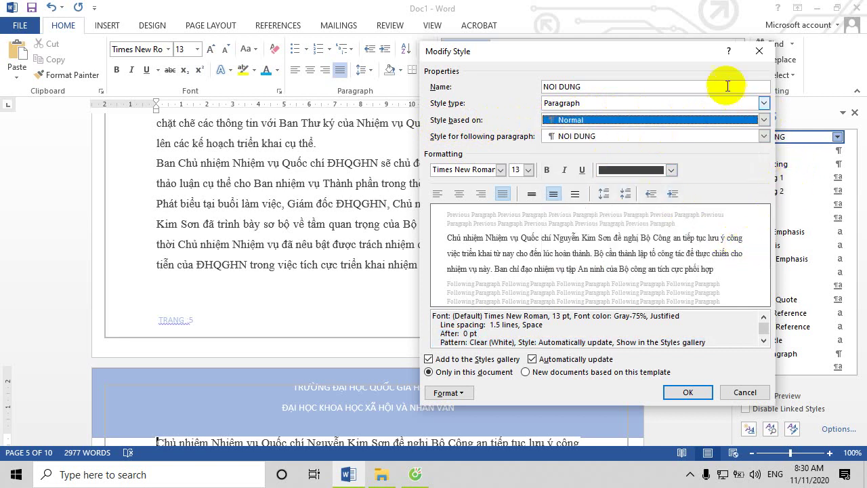
drag(650, 52, 466, 52)
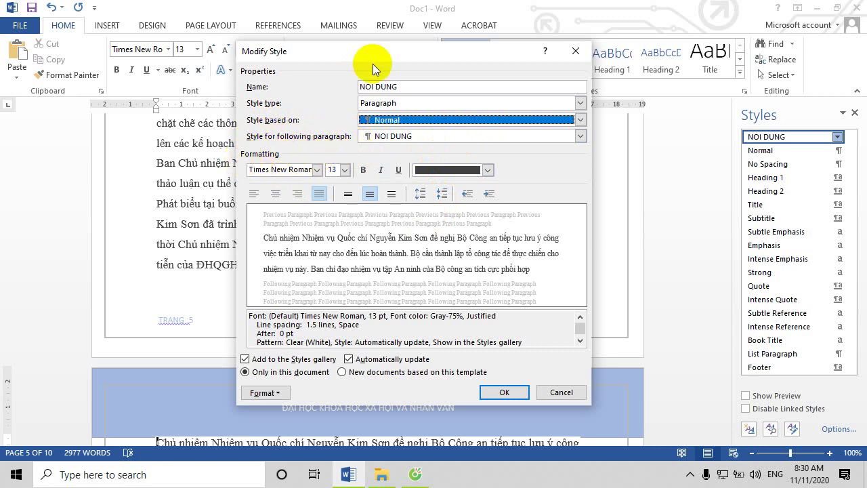
drag(382, 54, 450, 19)
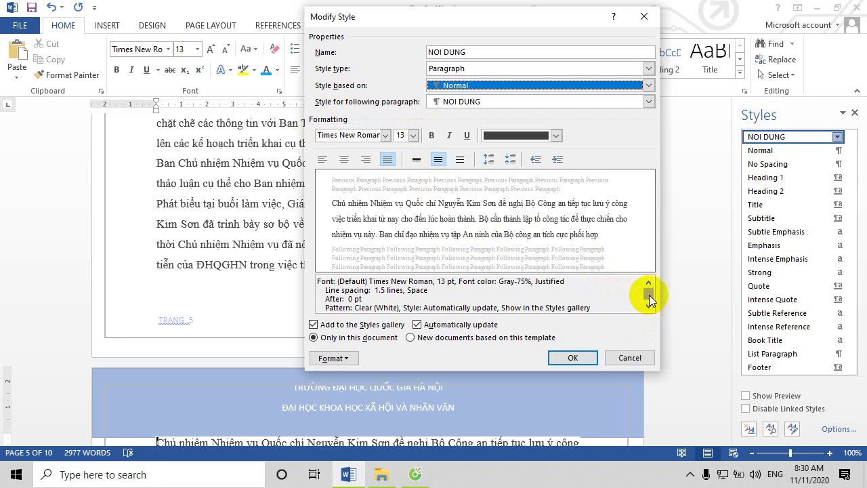
- Give NOI DUNG a solid Accent 5 blue text fill and save the style
click(345, 360)
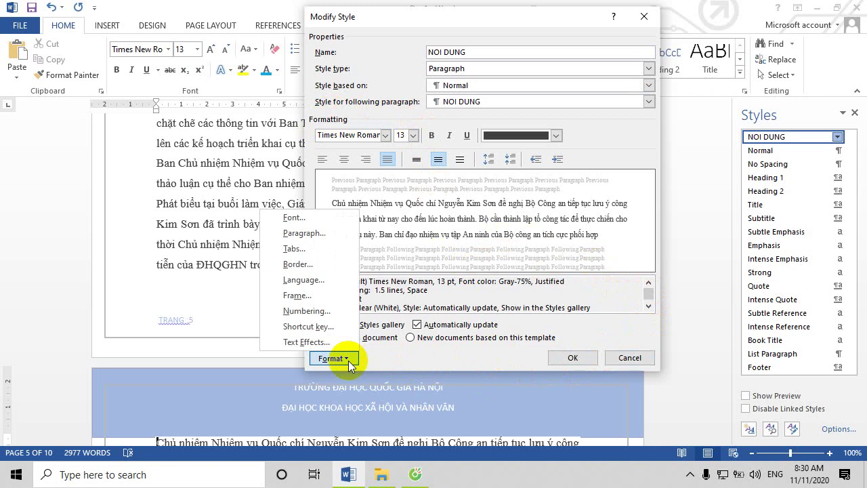
click(297, 343)
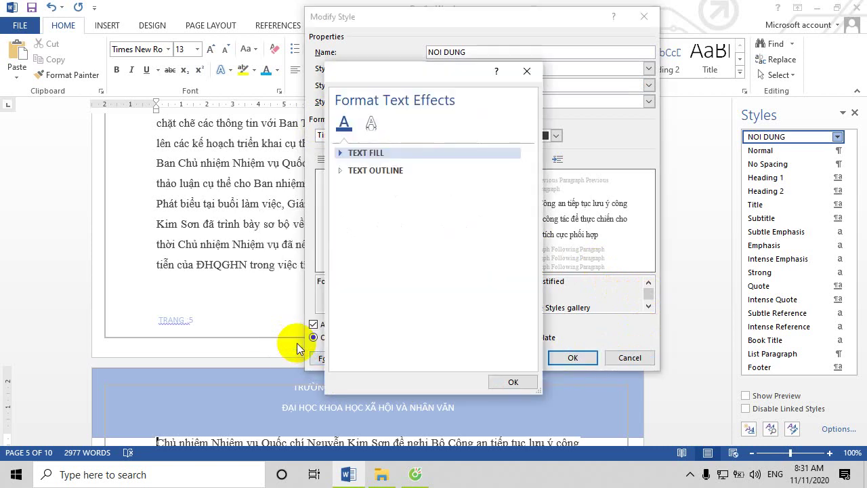
click(342, 154)
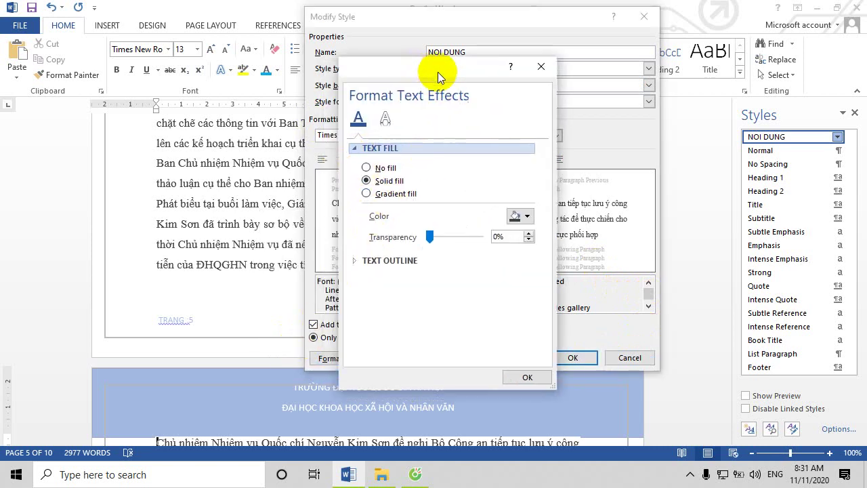
drag(424, 77, 574, 59)
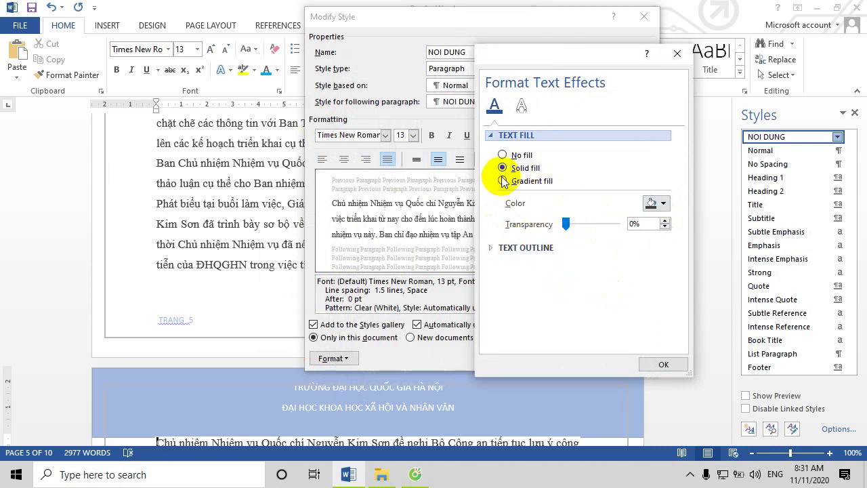
click(662, 205)
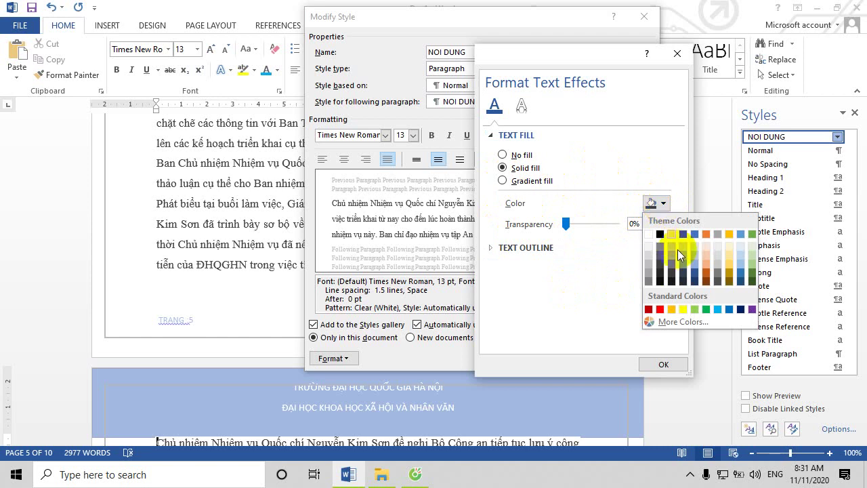
click(740, 274)
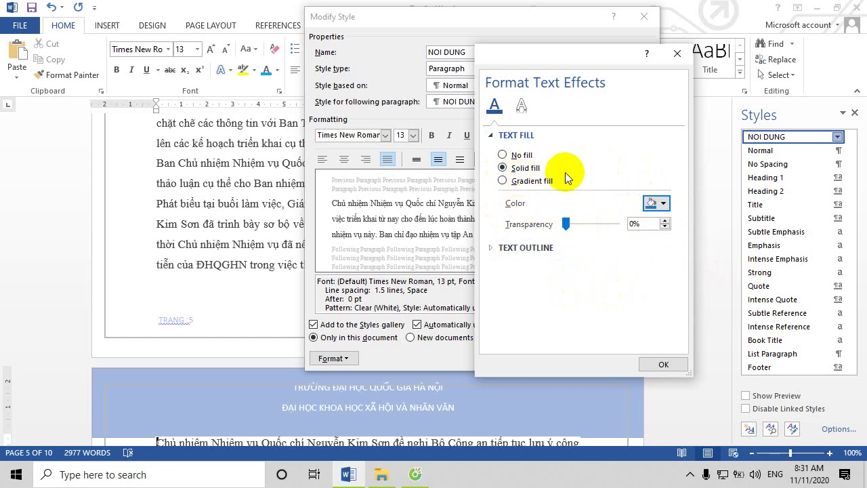
click(652, 366)
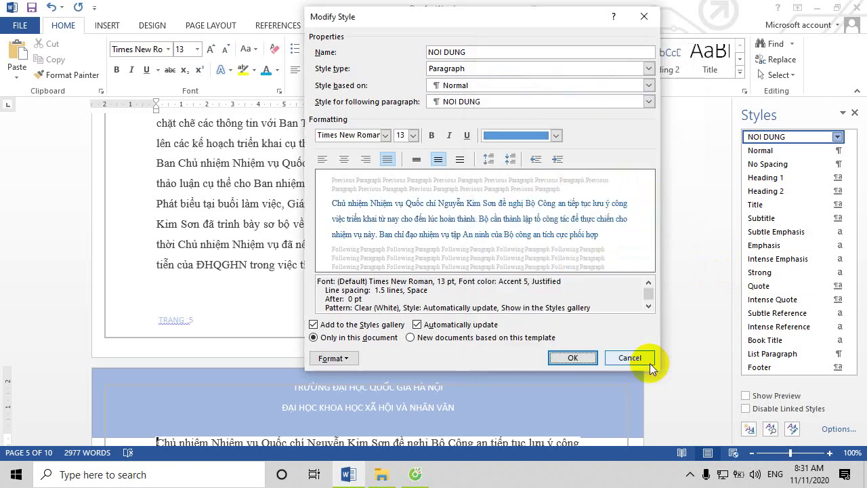
click(573, 355)
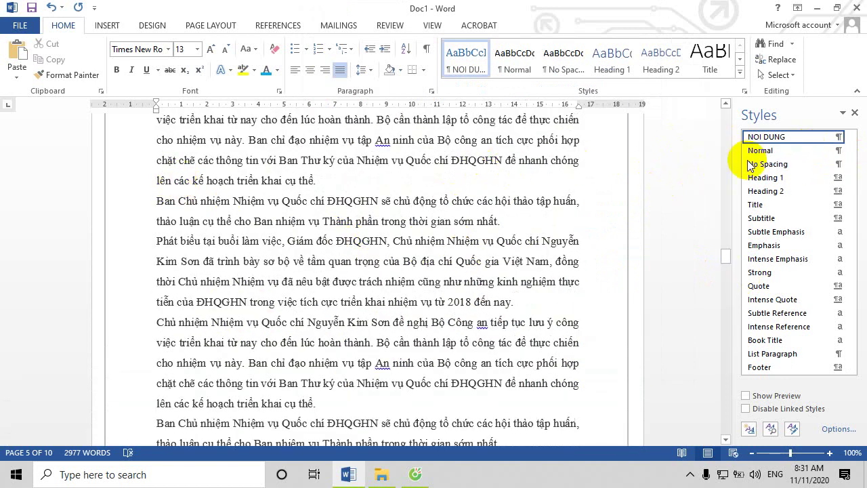
right_click(763, 140)
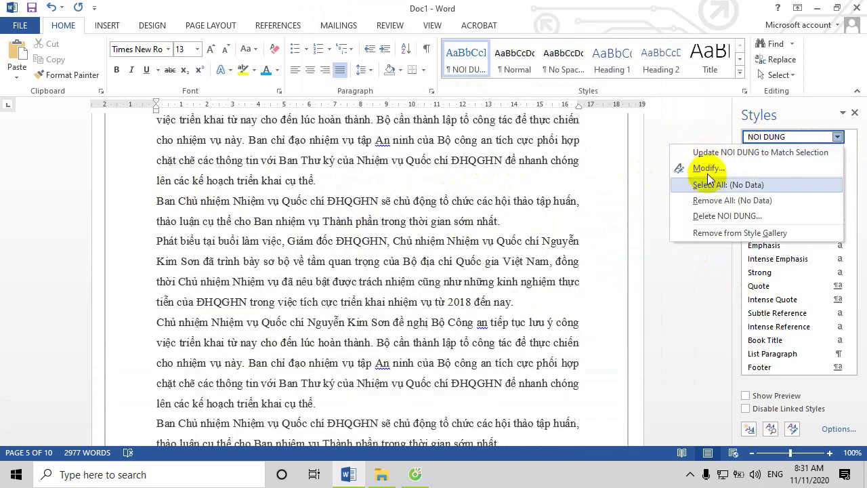
- Update NOI DUNG to match the current text and select page 6's first paragraph
click(708, 153)
scroll(593, 236, down, 2)
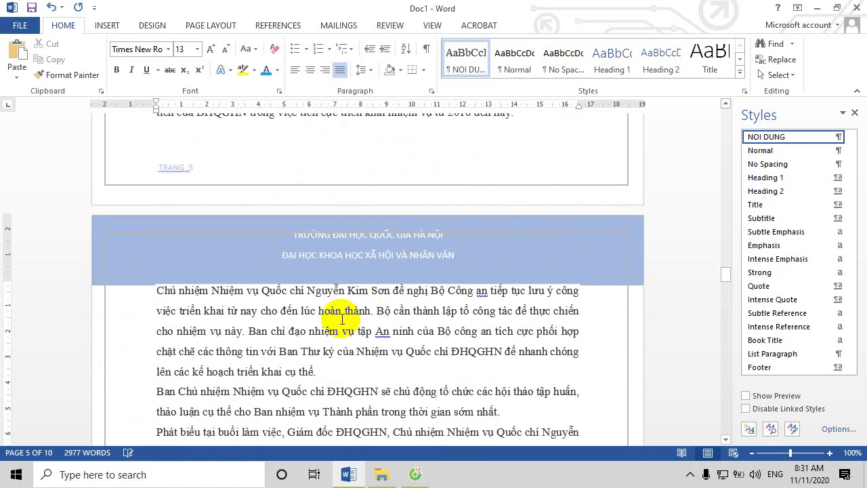
drag(156, 292, 382, 369)
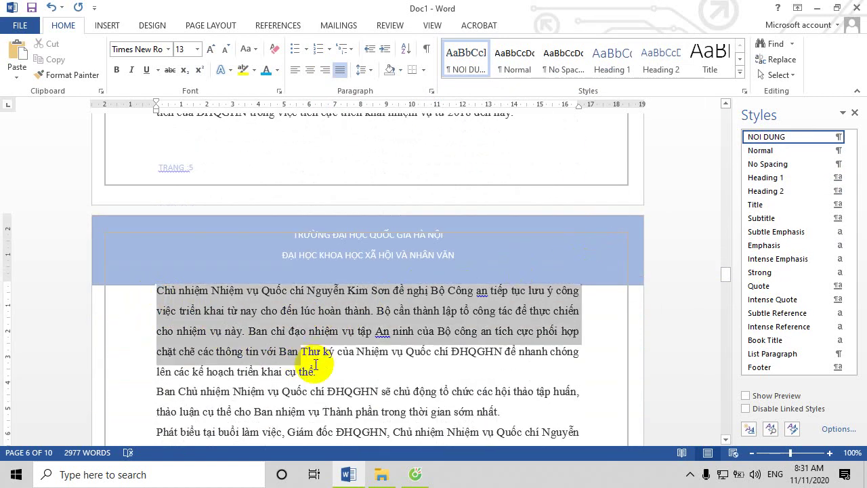
- Show NOI DUNG's solid text fill settings at 0% transparency in Text Effects
right_click(771, 140)
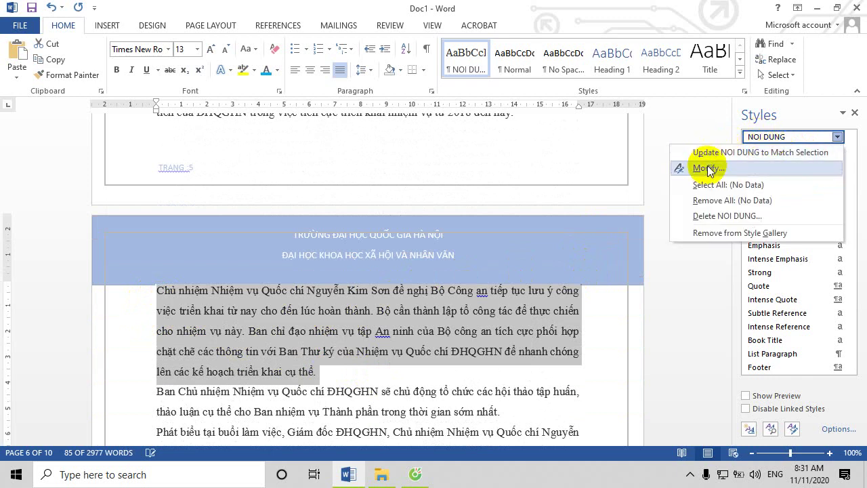
click(677, 169)
click(326, 357)
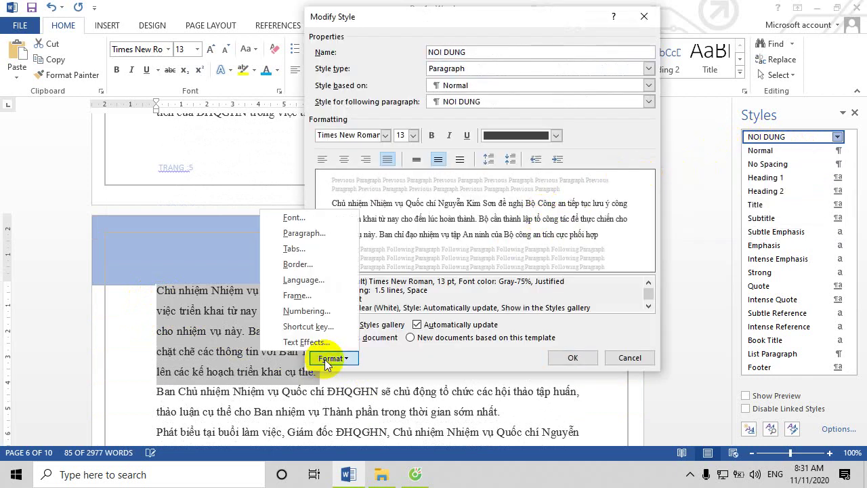
click(287, 342)
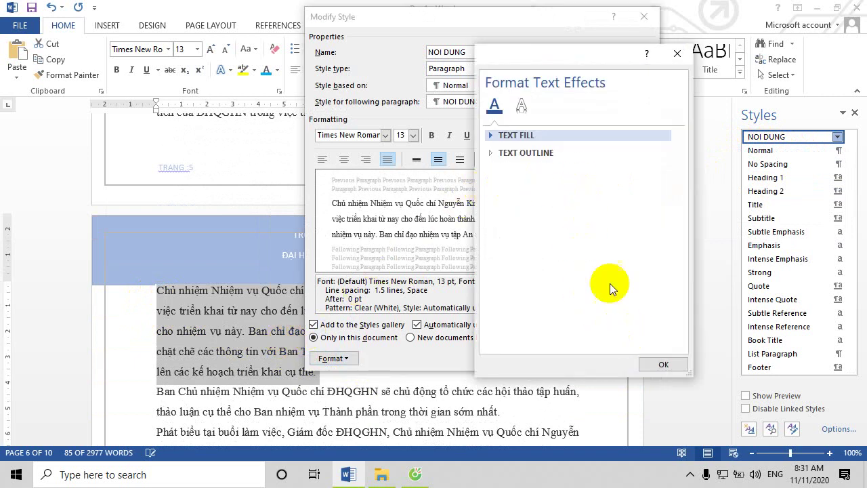
click(488, 135)
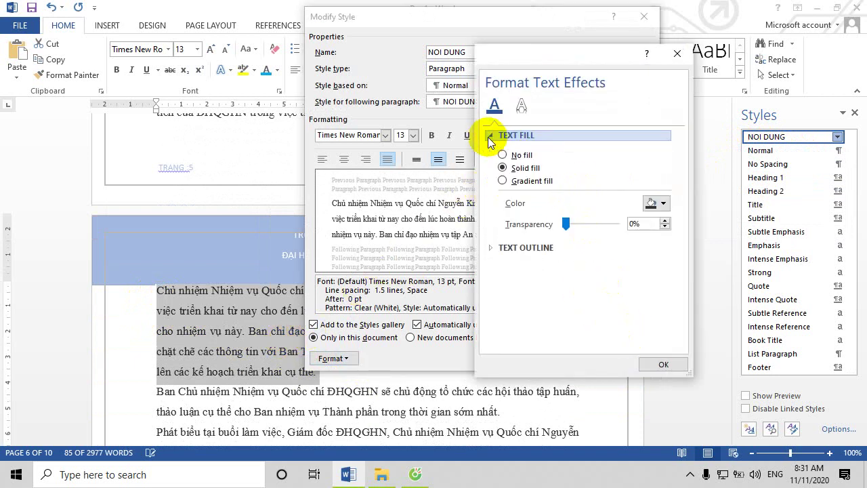
click(565, 225)
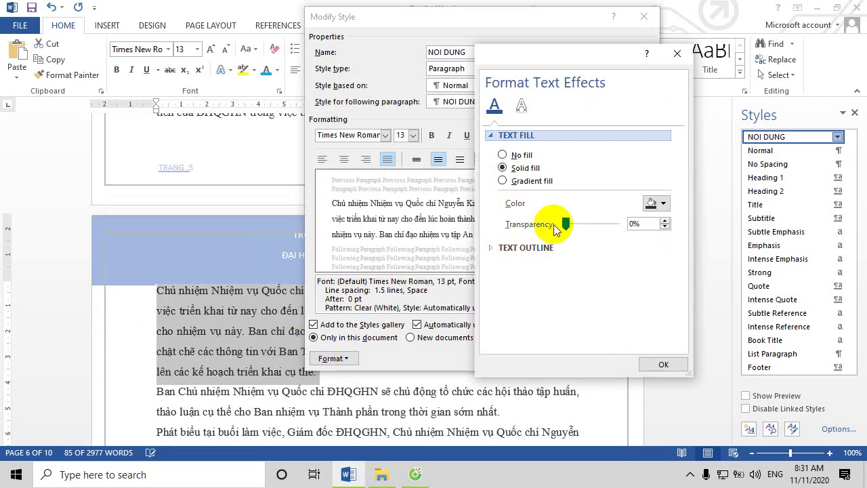
- Try a 100% transparent text fill, then close the style settings without applying it
drag(566, 226, 621, 230)
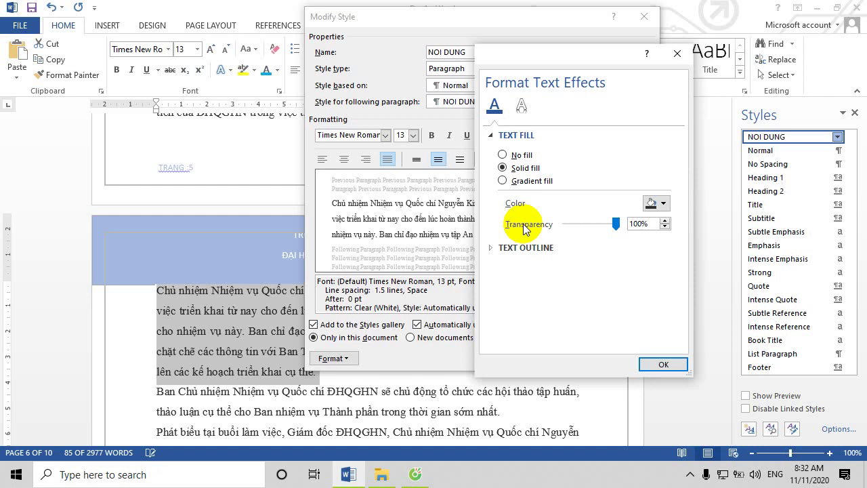
click(663, 364)
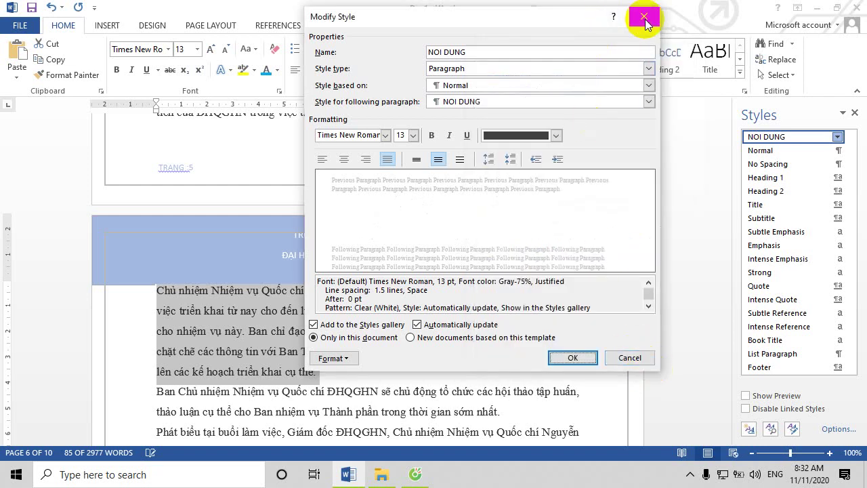
click(645, 21)
scroll(432, 264, down, 5)
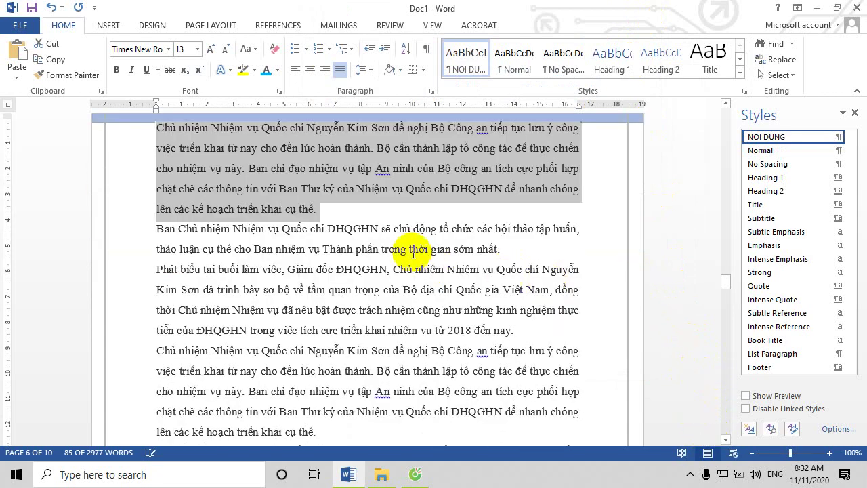
click(414, 228)
scroll(429, 251, up, 3)
scroll(429, 251, down, 2)
scroll(474, 252, down, 2)
scroll(435, 251, down, 1)
scroll(532, 325, down, 2)
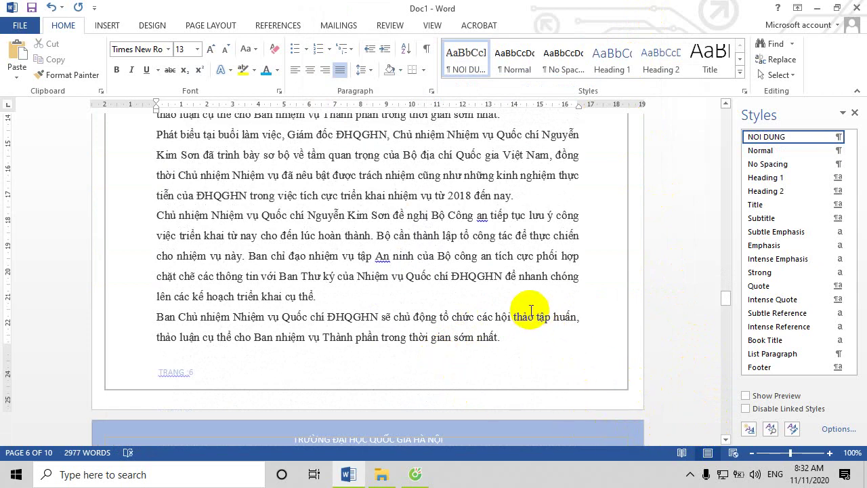
scroll(488, 236, up, 3)
scroll(498, 210, down, 6)
scroll(411, 276, up, 2)
scroll(439, 222, up, 2)
scroll(439, 222, up, 2)
scroll(424, 206, down, 6)
scroll(407, 213, up, 10)
scroll(398, 218, up, 2)
scroll(325, 243, up, 3)
scroll(257, 247, up, 3)
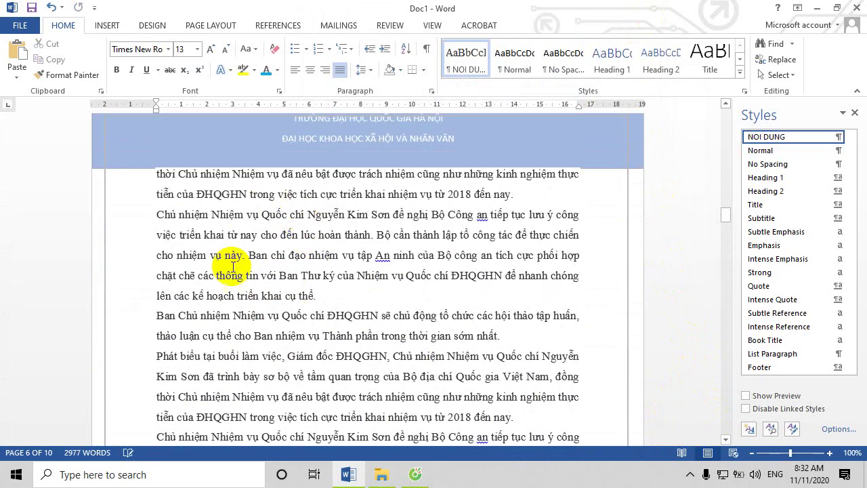
scroll(360, 263, up, 3)
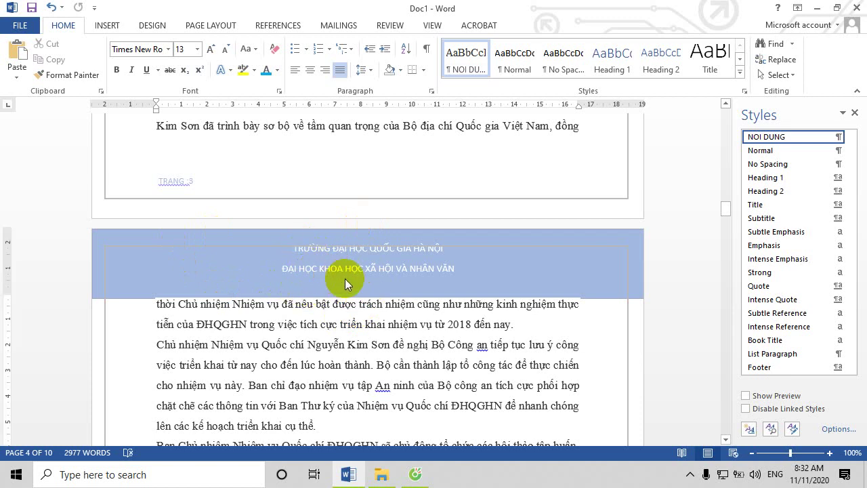
scroll(557, 301, down, 3)
scroll(556, 301, down, 7)
scroll(623, 364, up, 1)
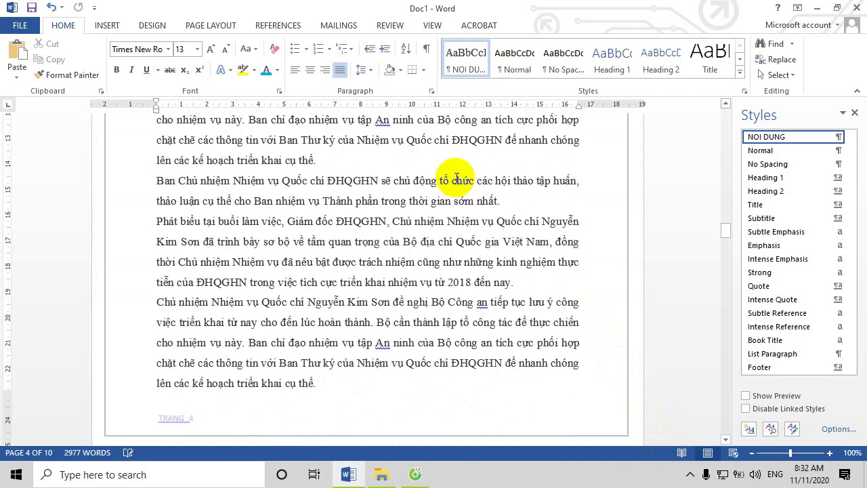
scroll(519, 286, up, 8)
scroll(348, 319, up, 4)
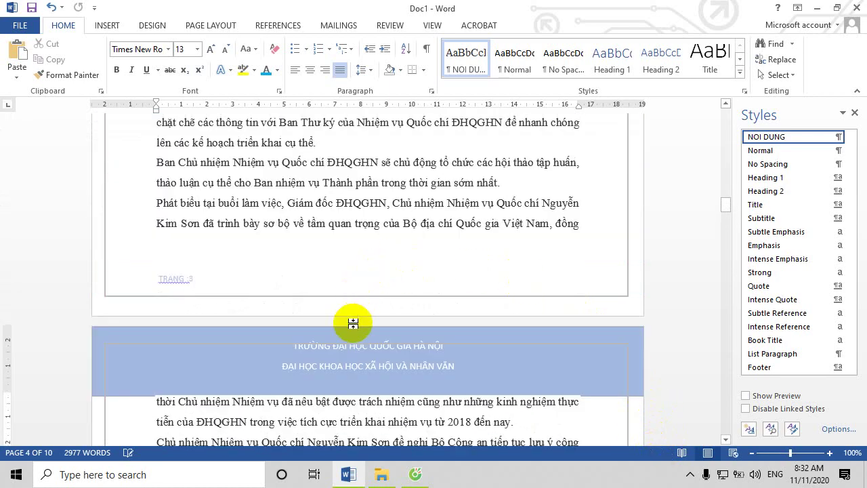
scroll(282, 228, down, 3)
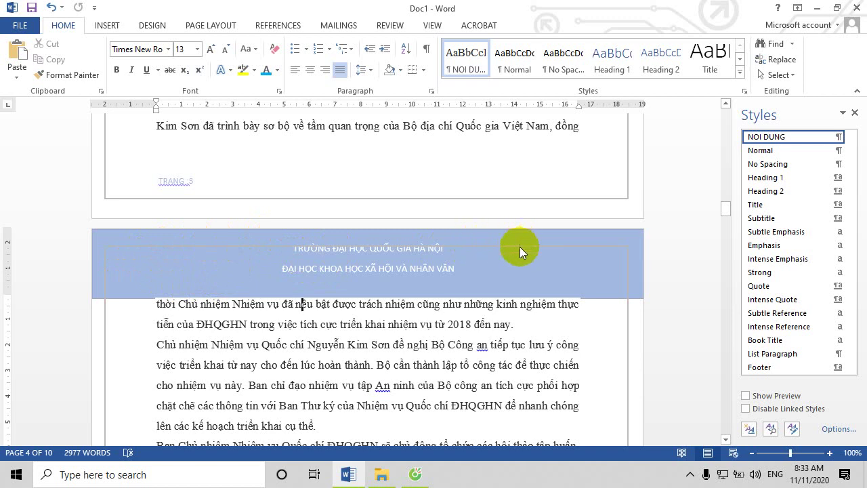
scroll(520, 241, down, 3)
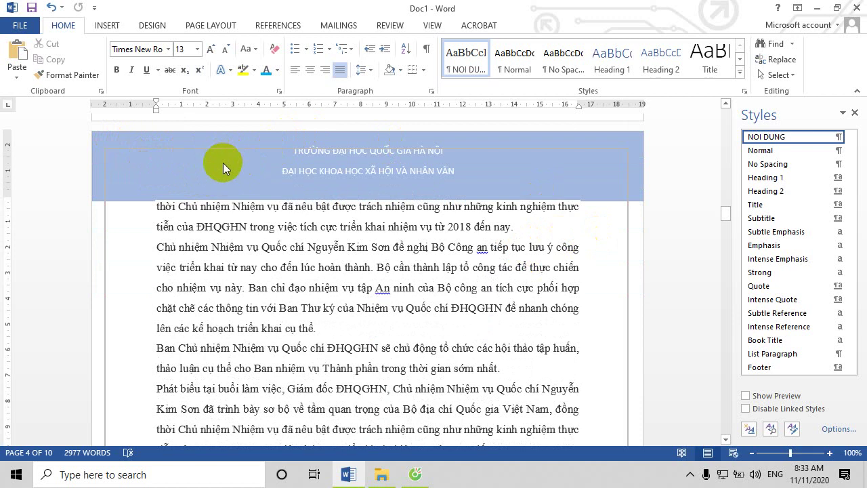
scroll(485, 207, up, 3)
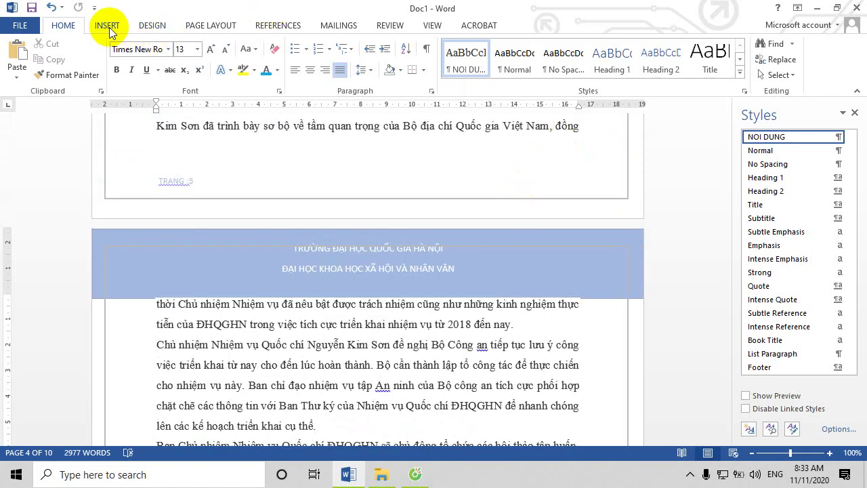
- Preview the built-in Header gallery from the Insert ribbon, close it unchanged, and scroll down the pages
click(108, 26)
click(558, 46)
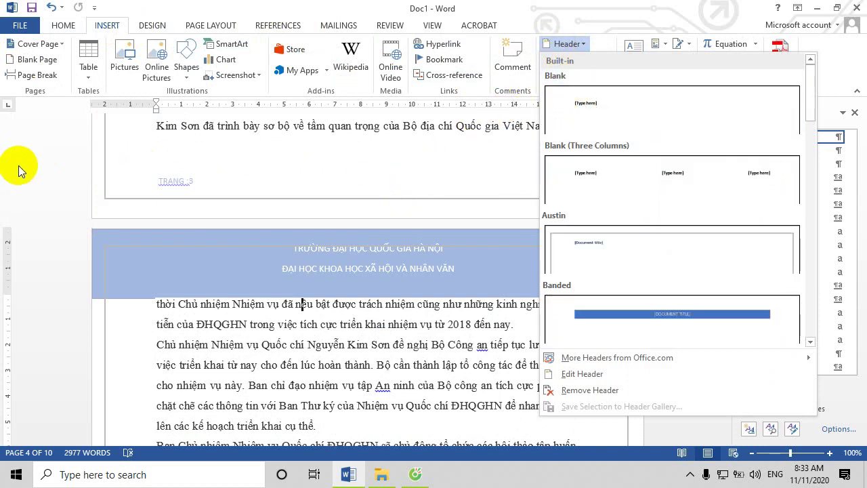
click(48, 161)
scroll(499, 294, down, 3)
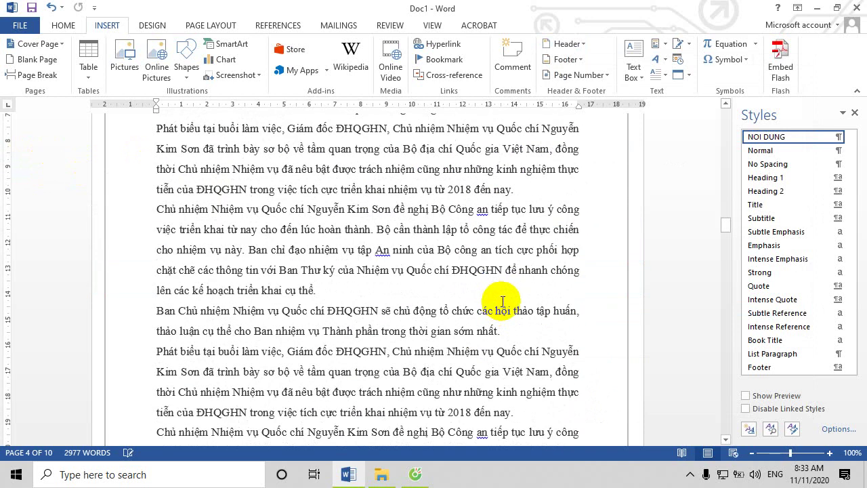
scroll(505, 295, down, 3)
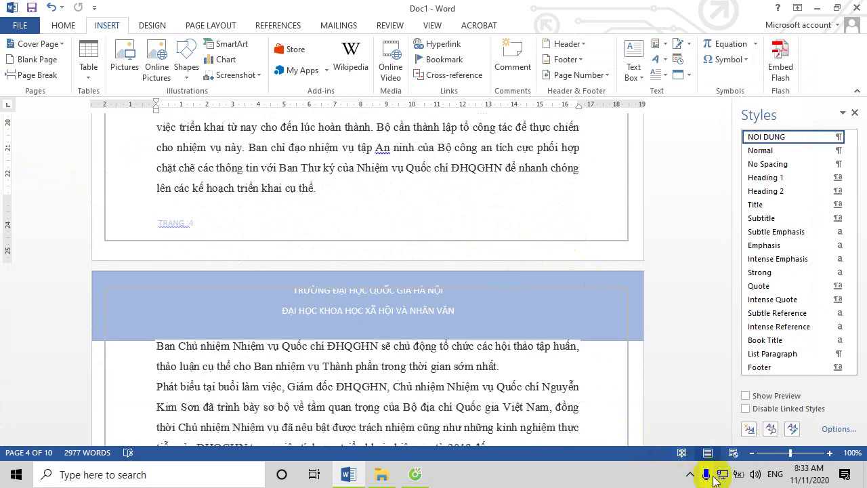